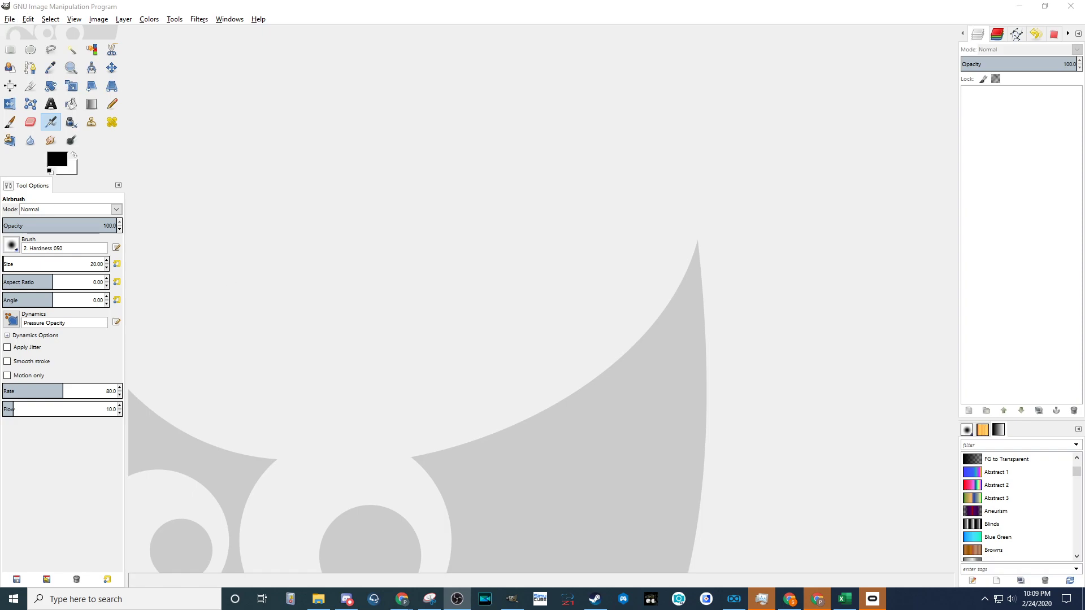
# Step: Open laps_z4.tga from pcars > iracing templates on the My Passport (D:) drive
pyautogui.click(10, 19)
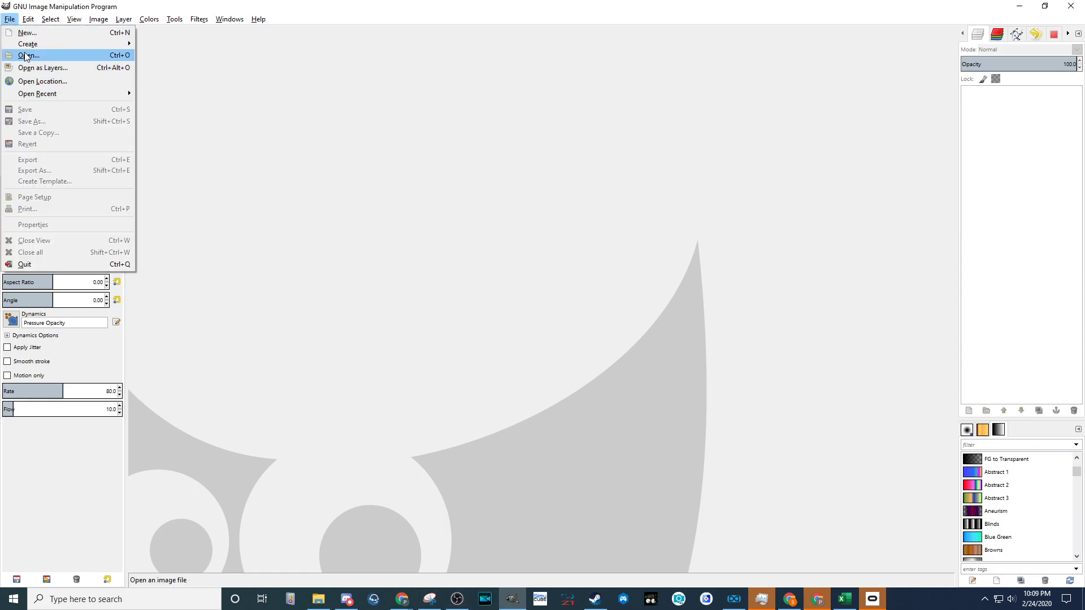
pyautogui.click(30, 56)
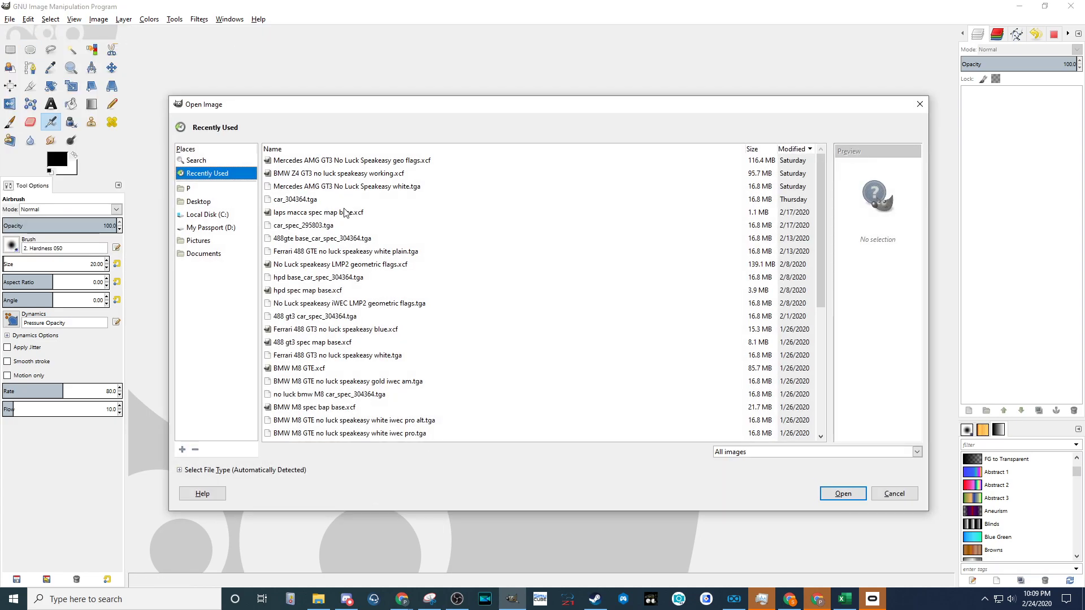
pyautogui.click(208, 228)
pyautogui.scroll(-3, 293, 238)
pyautogui.scroll(2, 293, 238)
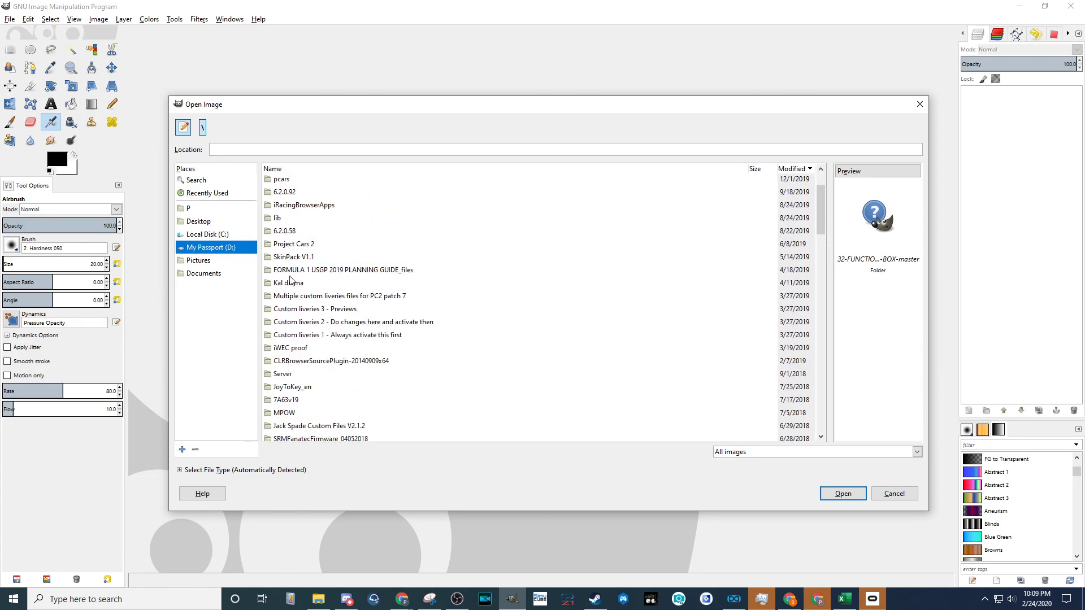
pyautogui.scroll(2, 286, 245)
pyautogui.doubleClick(284, 246)
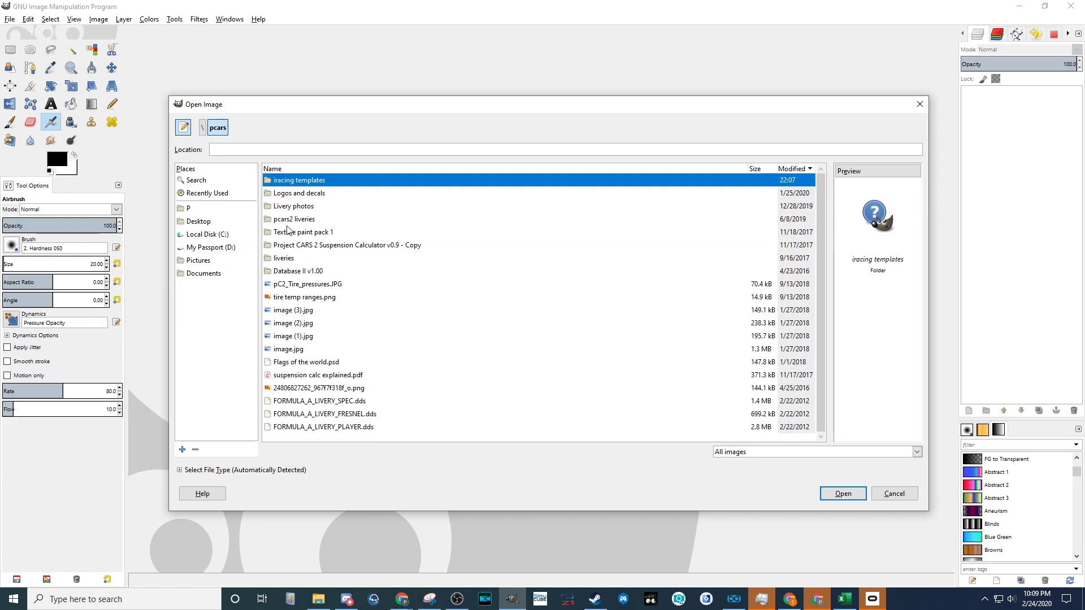
pyautogui.click(291, 195)
pyautogui.doubleClick(292, 182)
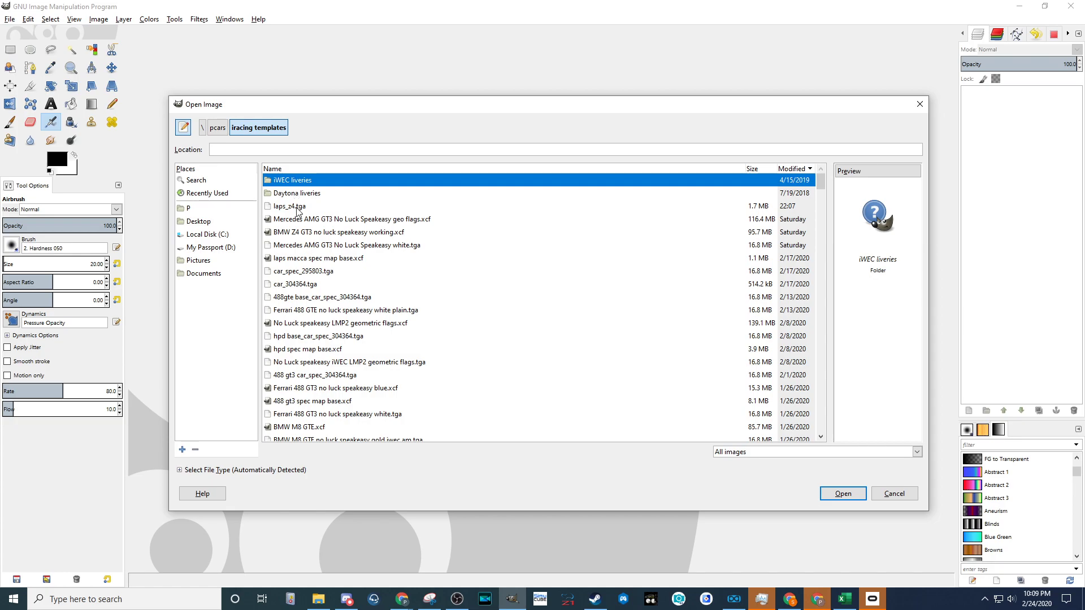
pyautogui.doubleClick(296, 208)
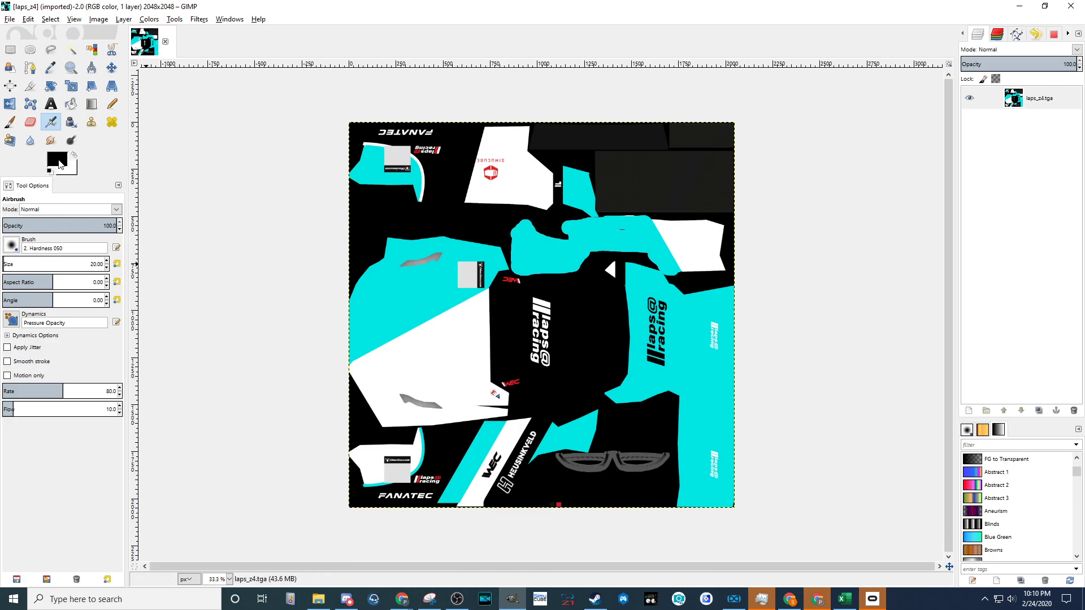
# Step: Make the laps_z4.tga layer active and switch from the airbrush to the Move tool
pyautogui.click(1013, 100)
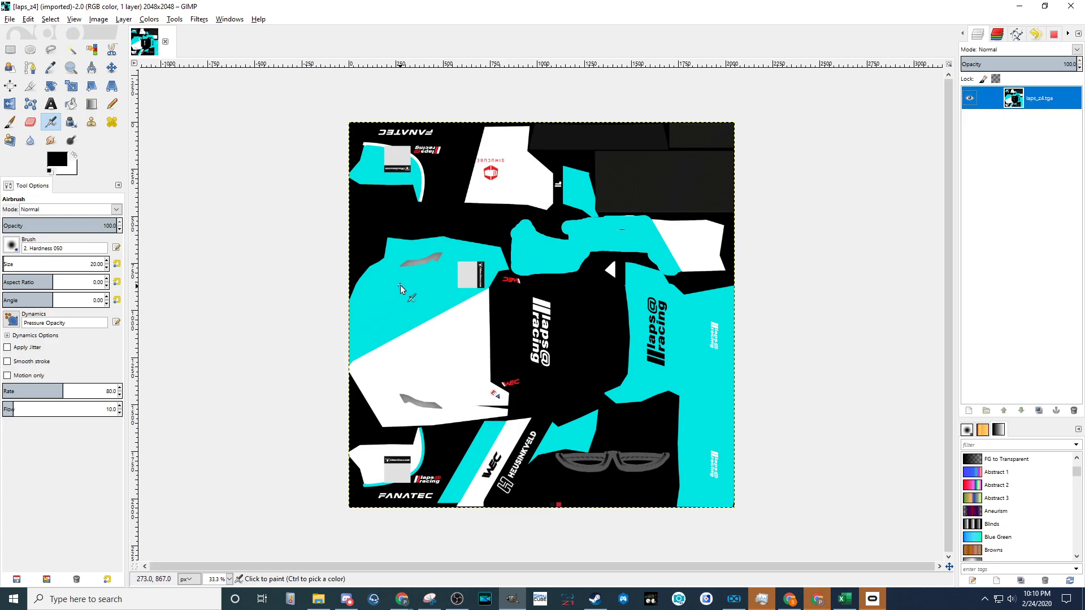
pyautogui.press('m')
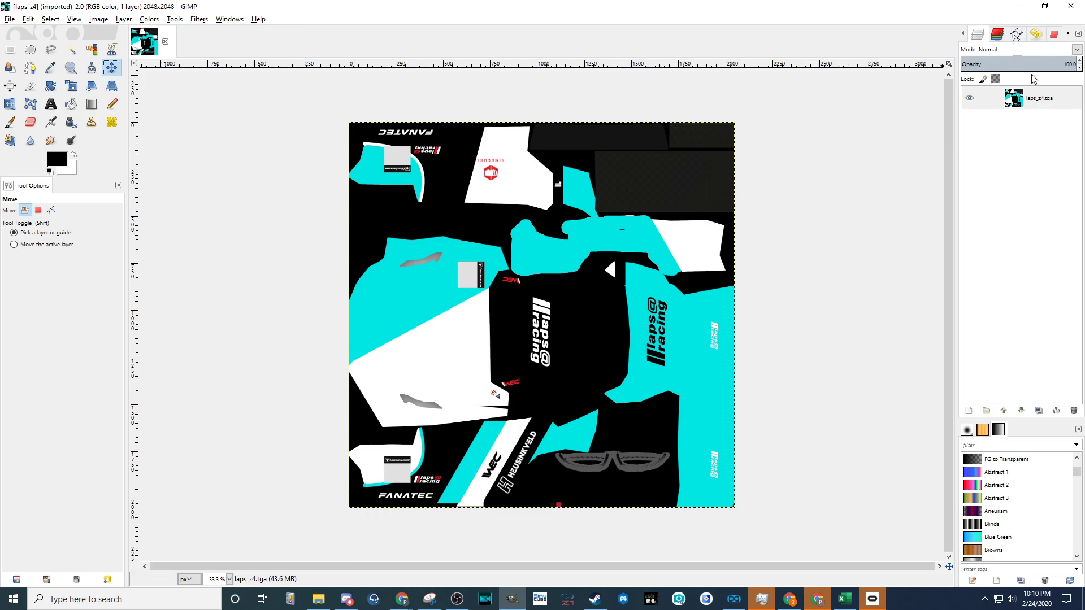
# Step: In the Channels list, deselect Alpha and Blue so only Red and Green stay editable
pyautogui.click(996, 33)
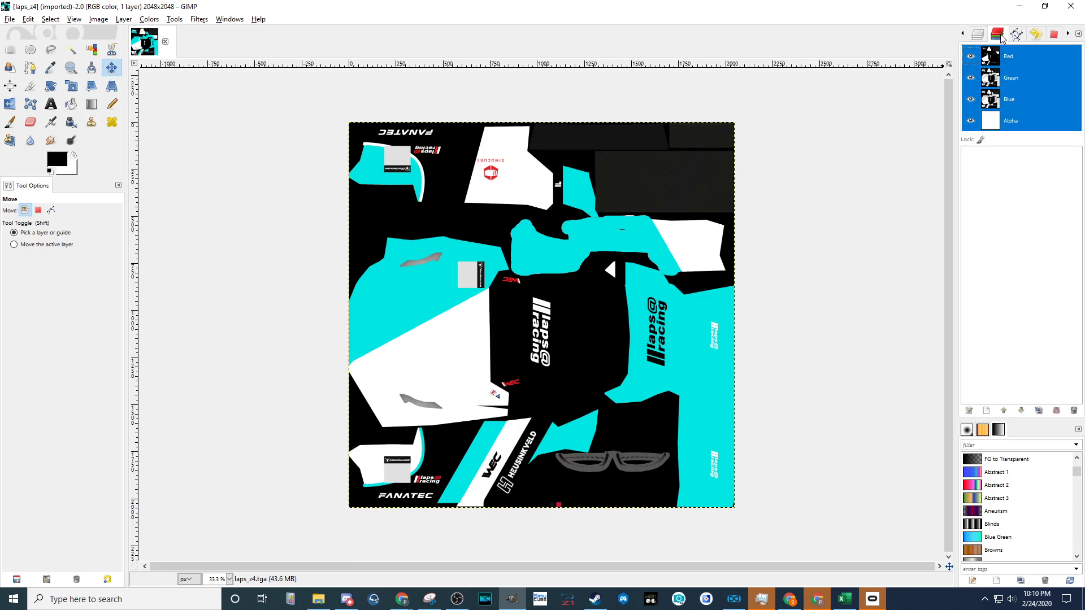
pyautogui.click(974, 35)
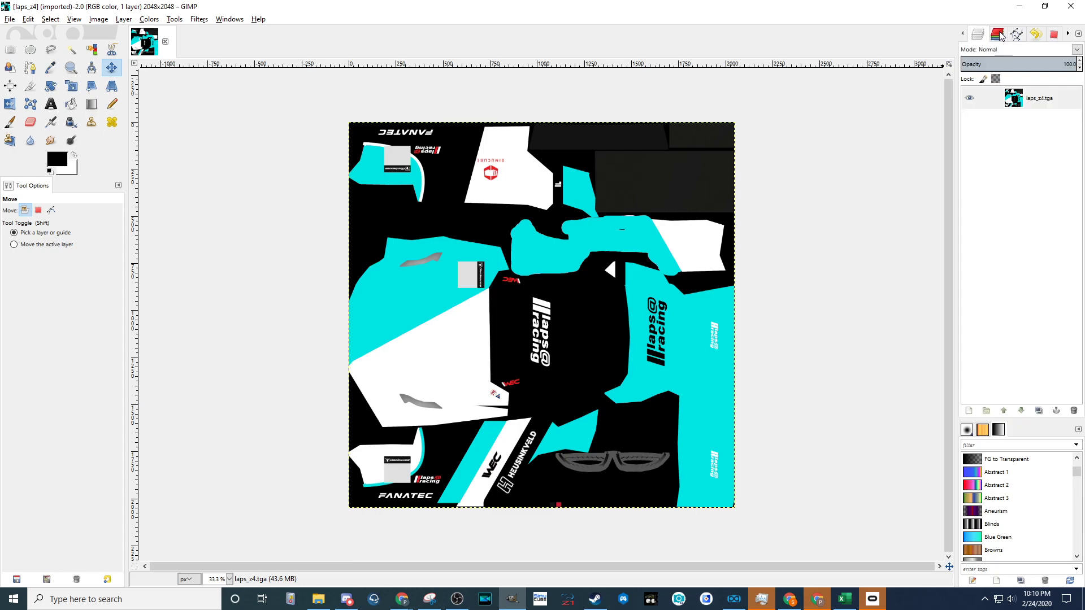
pyautogui.click(997, 34)
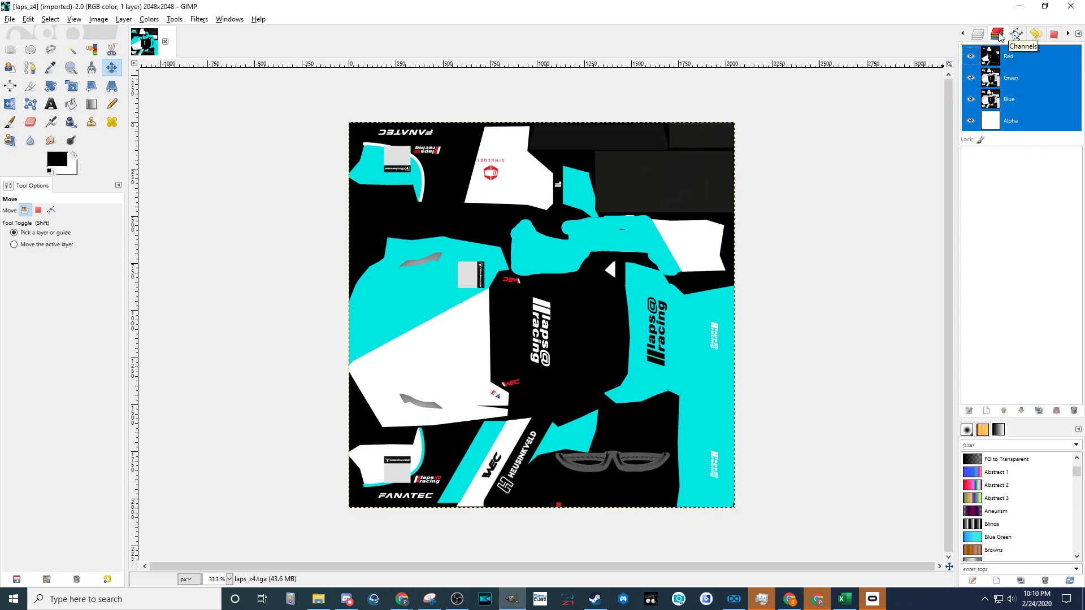
pyautogui.click(1004, 124)
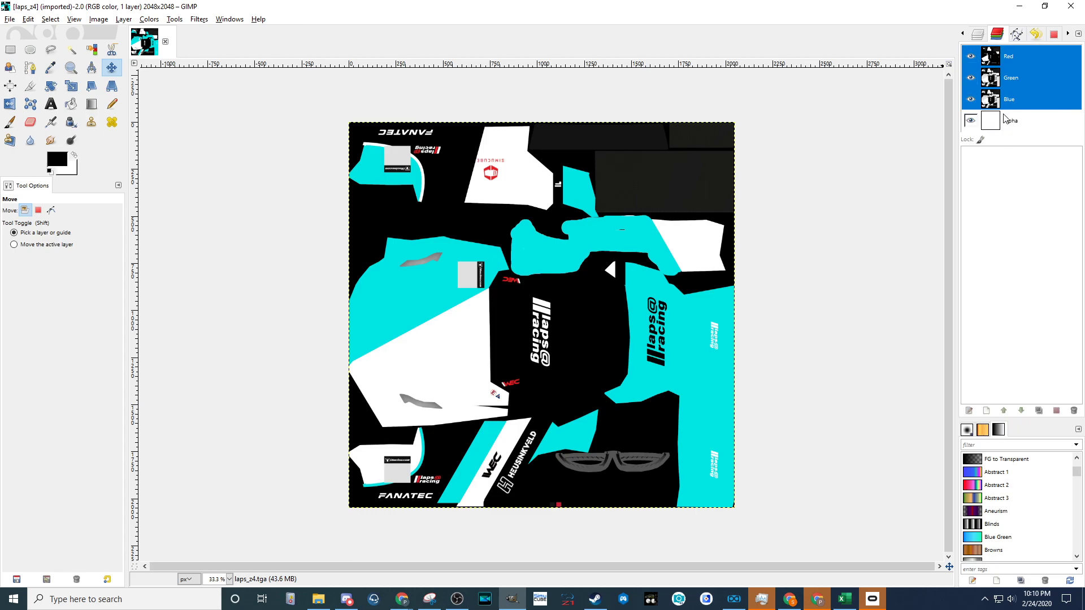
pyautogui.click(1007, 109)
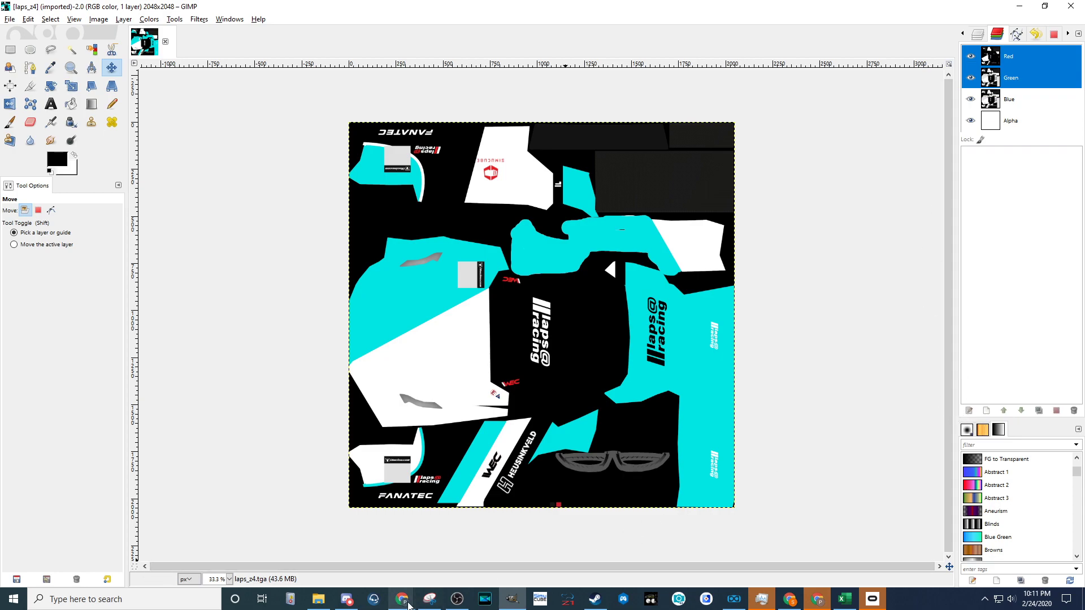
# Step: Bring up Chrome and show the dontnod metallic/roughness material chart tab
pyautogui.moveTo(402, 599)
pyautogui.click(496, 547)
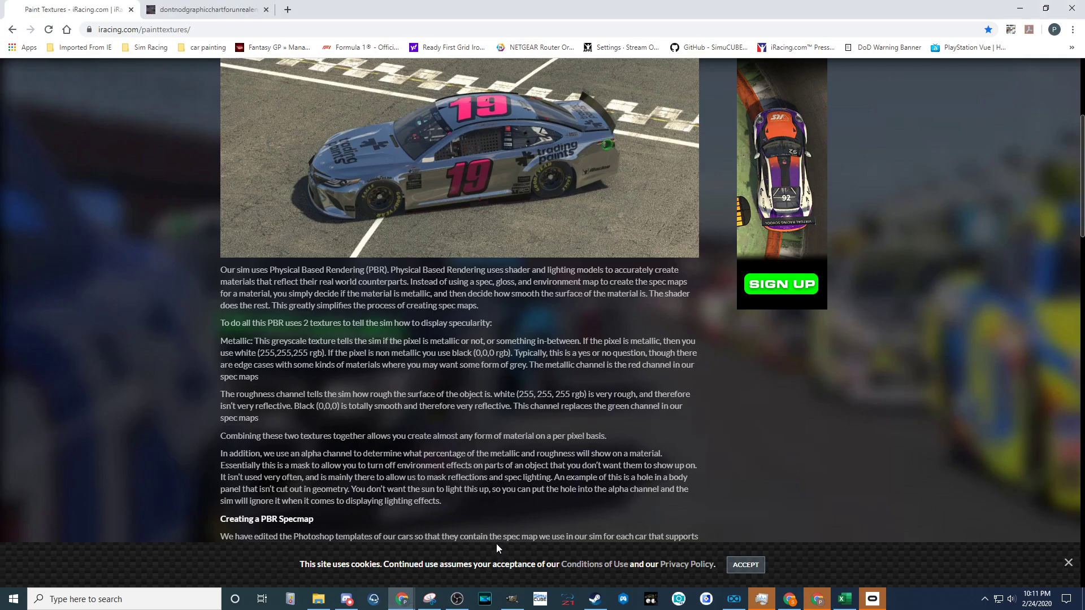
pyautogui.click(226, 9)
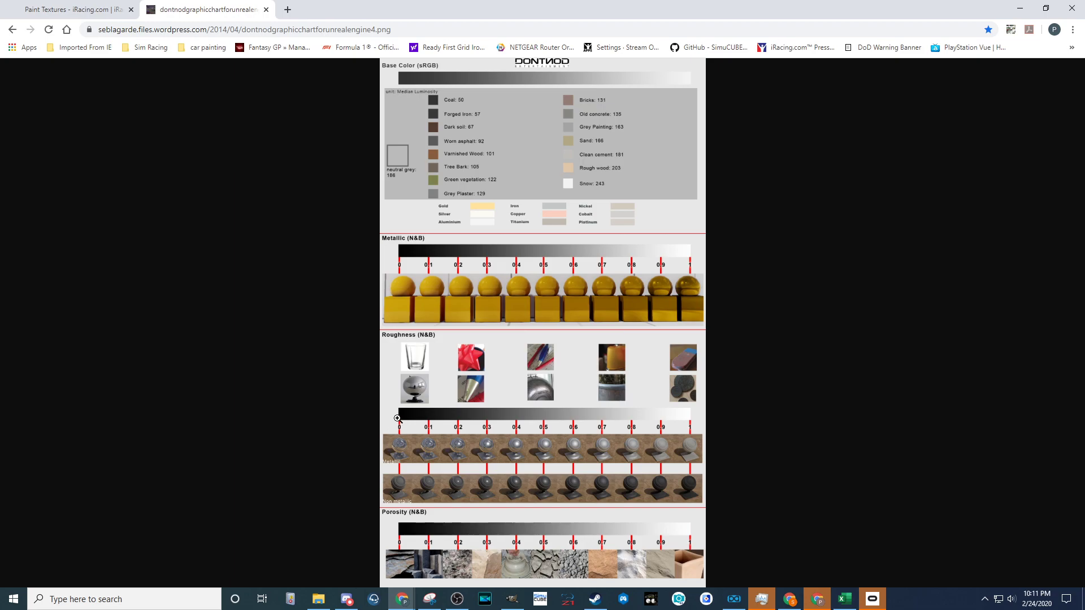
pyautogui.click(396, 420)
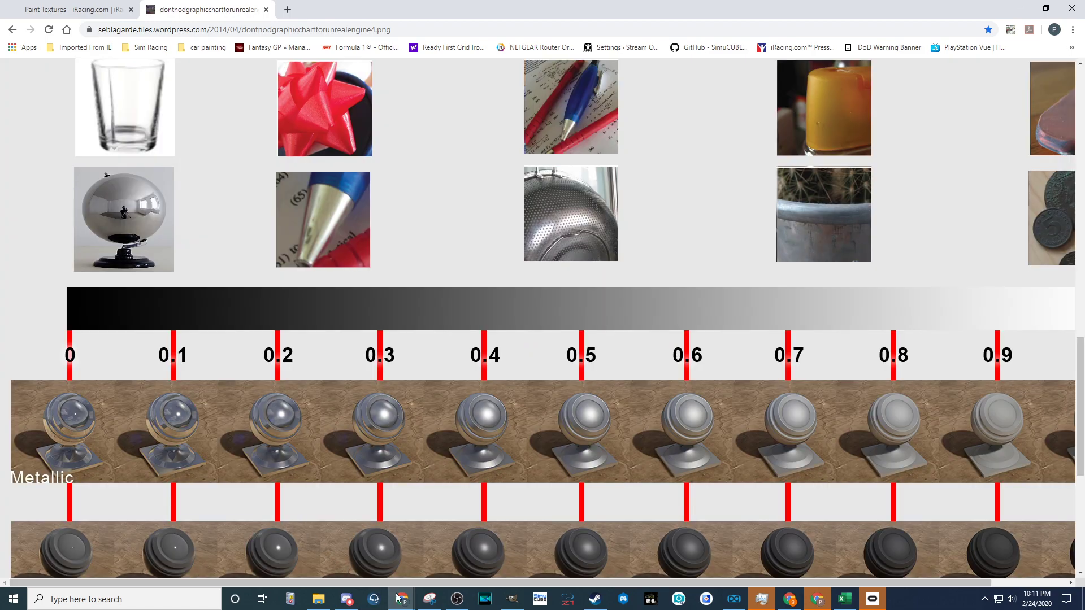
pyautogui.moveTo(395, 583); pyautogui.dragTo(471, 583)
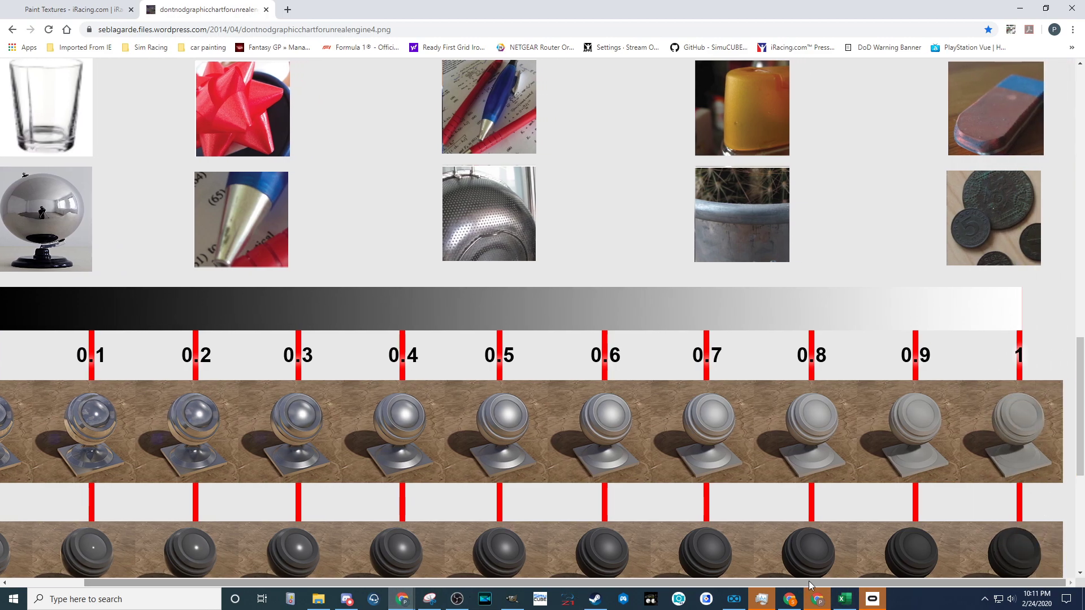
pyautogui.moveTo(811, 585); pyautogui.dragTo(863, 586)
pyautogui.scroll(10, 950, 517)
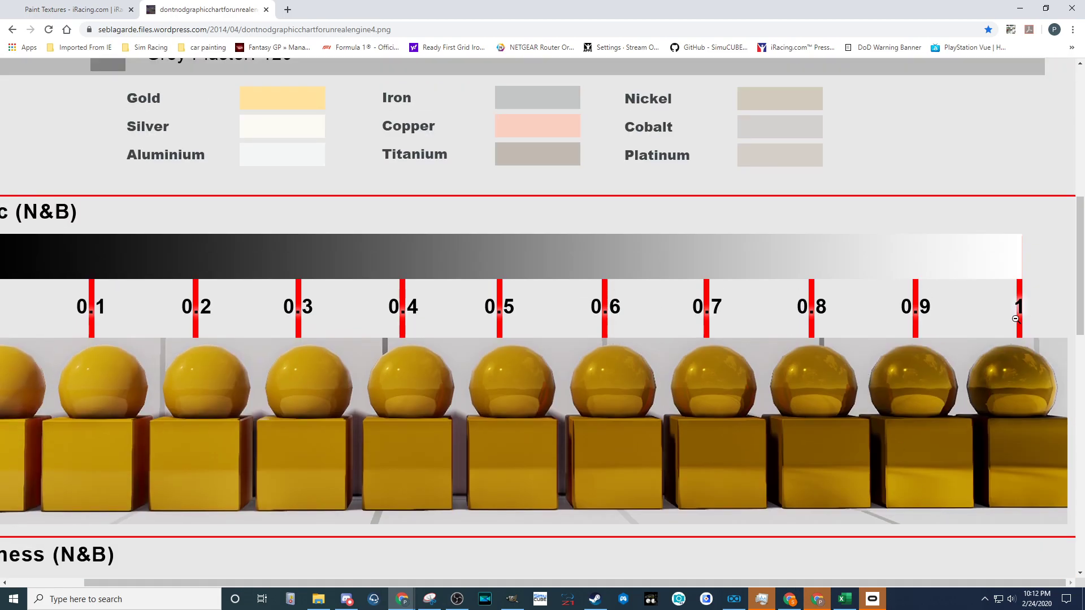
pyautogui.scroll(-5, 1015, 294)
pyautogui.scroll(1, 981, 387)
pyautogui.scroll(4, 981, 387)
pyautogui.scroll(-12, 999, 317)
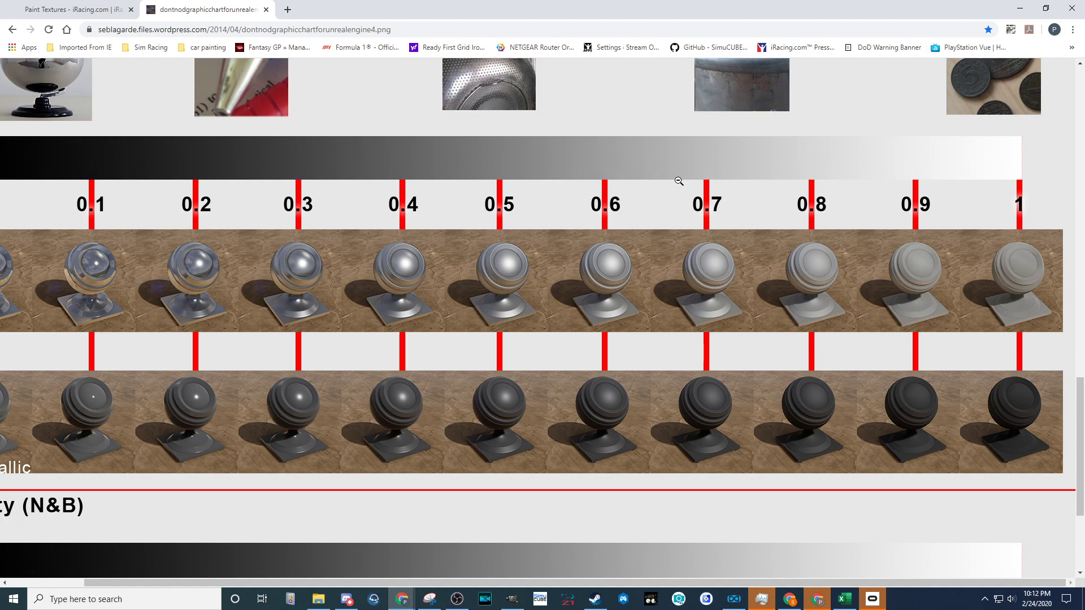
# Step: Zoom the material chart, reread the iRacing Paint Textures article, then return to GIMP
pyautogui.click(612, 330)
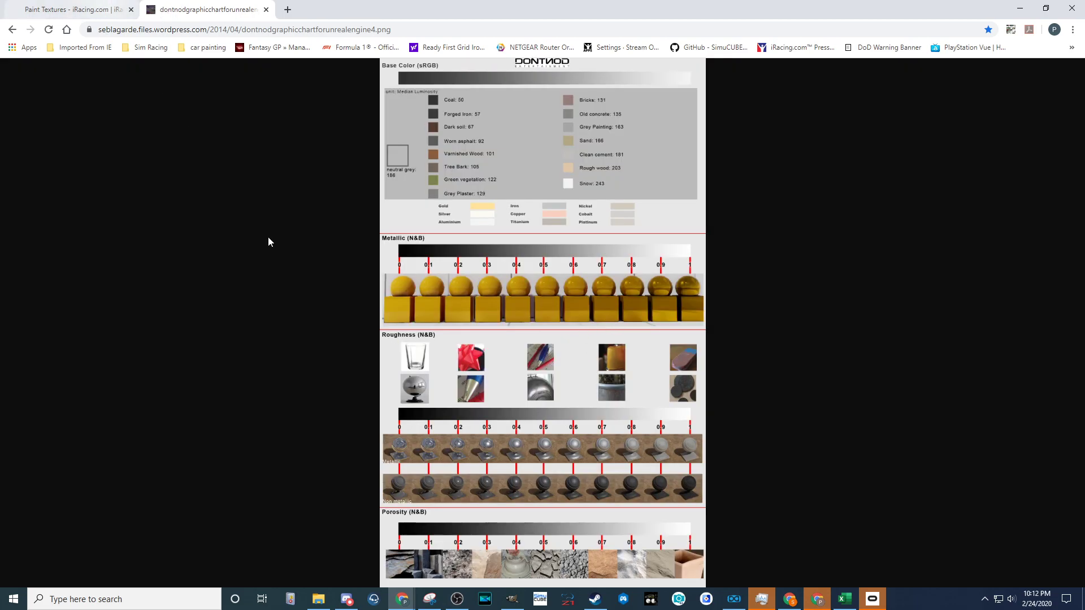
pyautogui.click(444, 450)
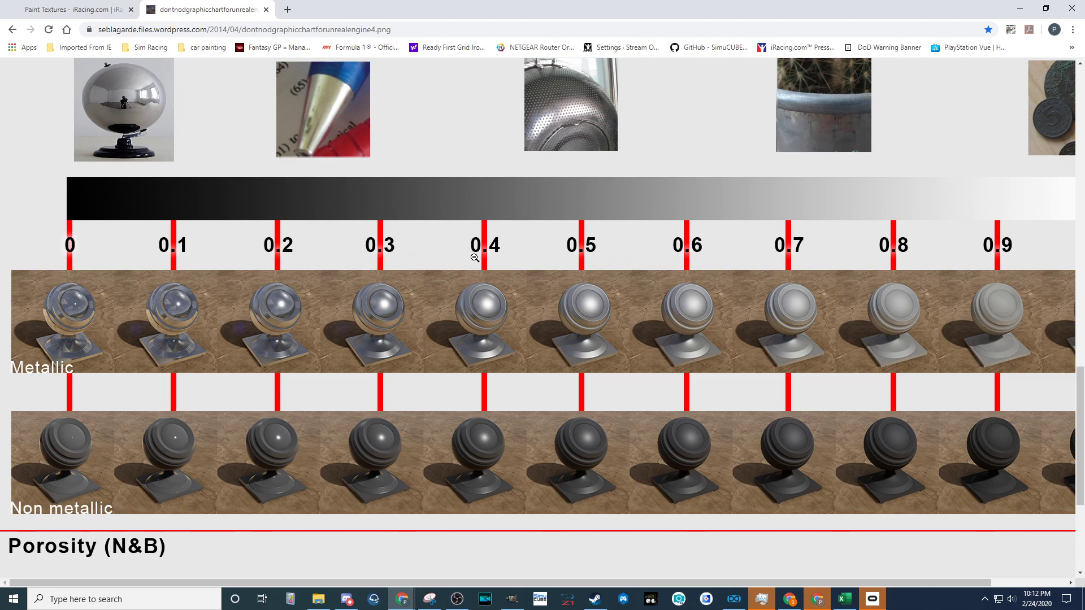
pyautogui.click(83, 7)
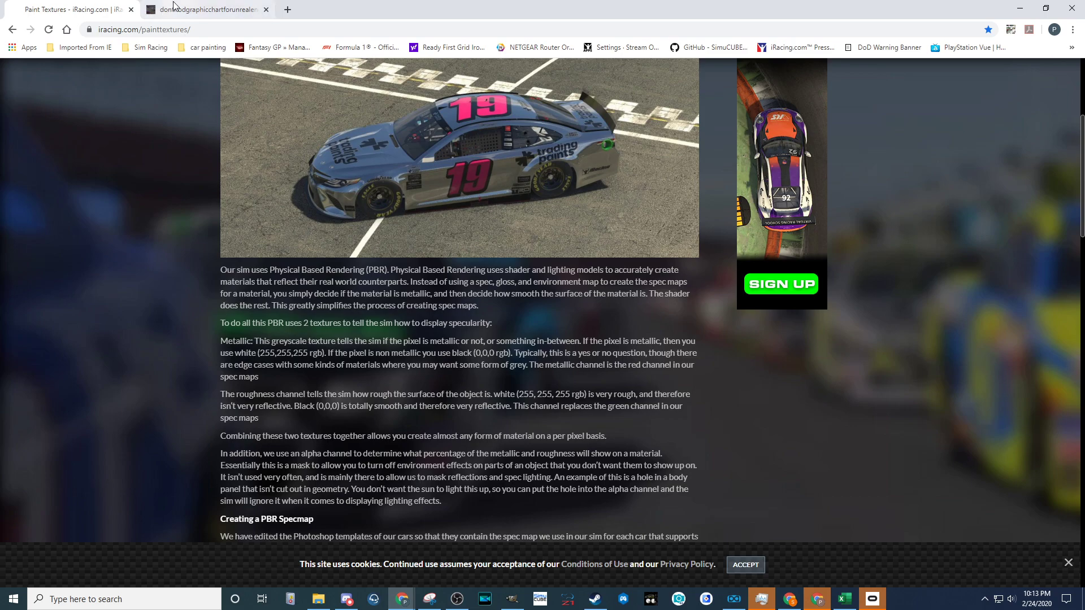
pyautogui.click(512, 599)
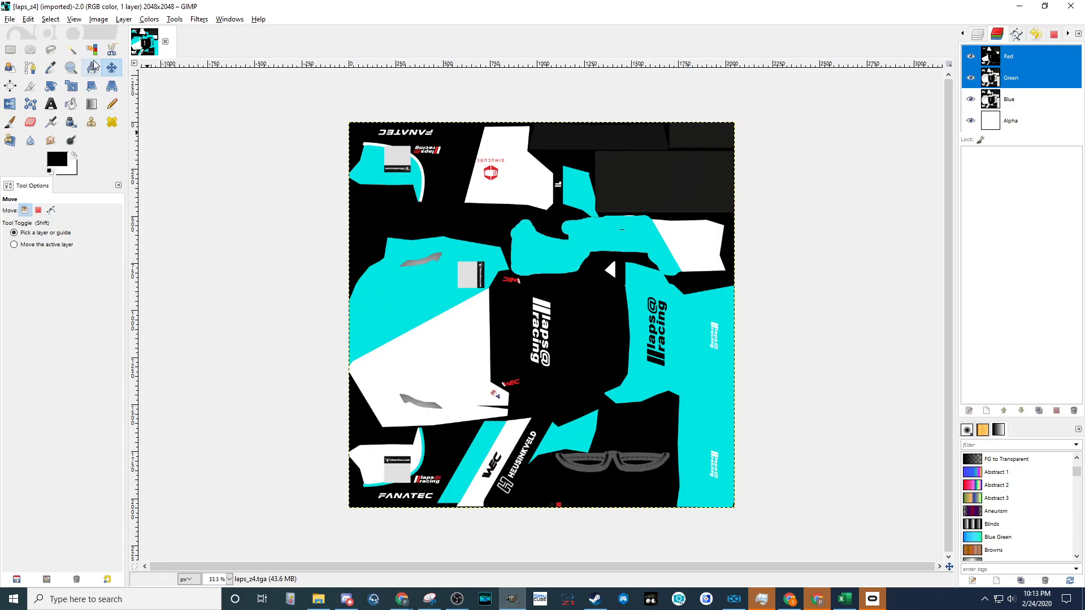
# Step: Select all the black areas of the texture with Select by Color
pyautogui.click(50, 19)
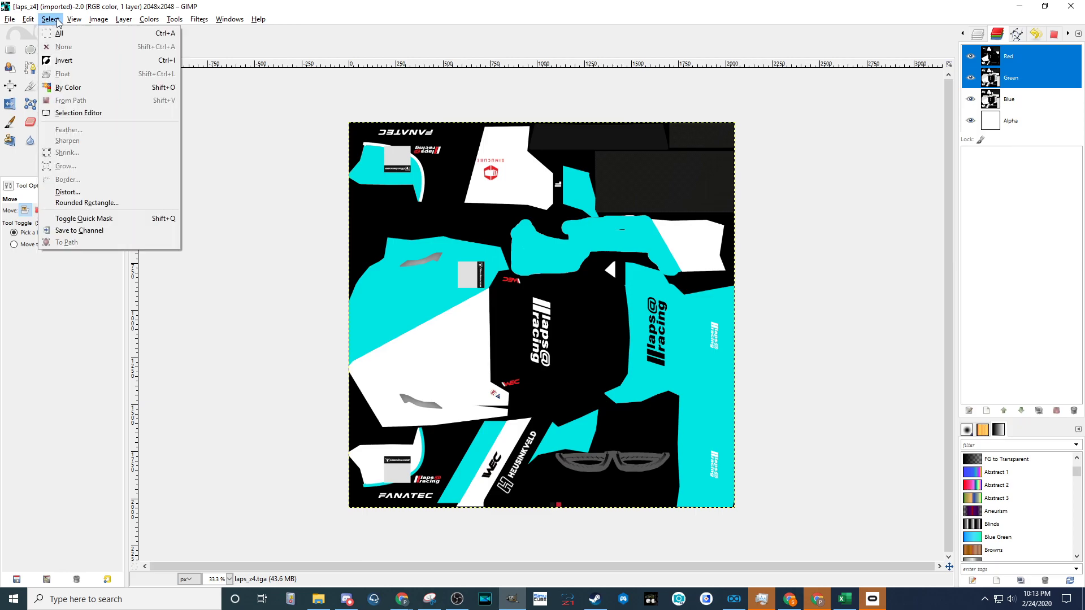
pyautogui.click(68, 89)
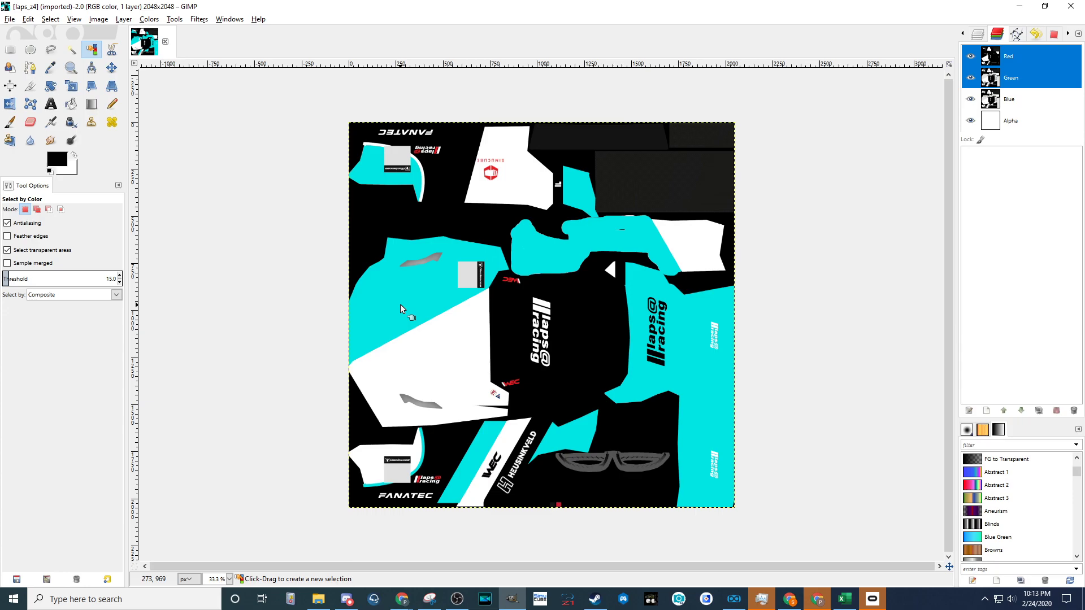
pyautogui.click(597, 320)
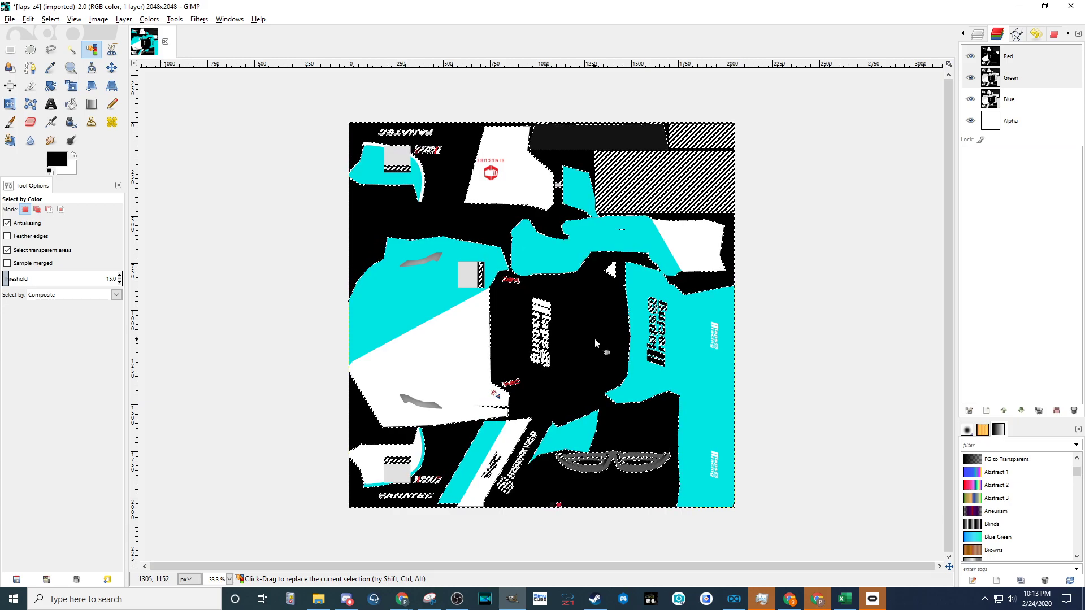
# Step: Float the black selection using the canvas menu's Select > Float
pyautogui.rightClick(595, 339)
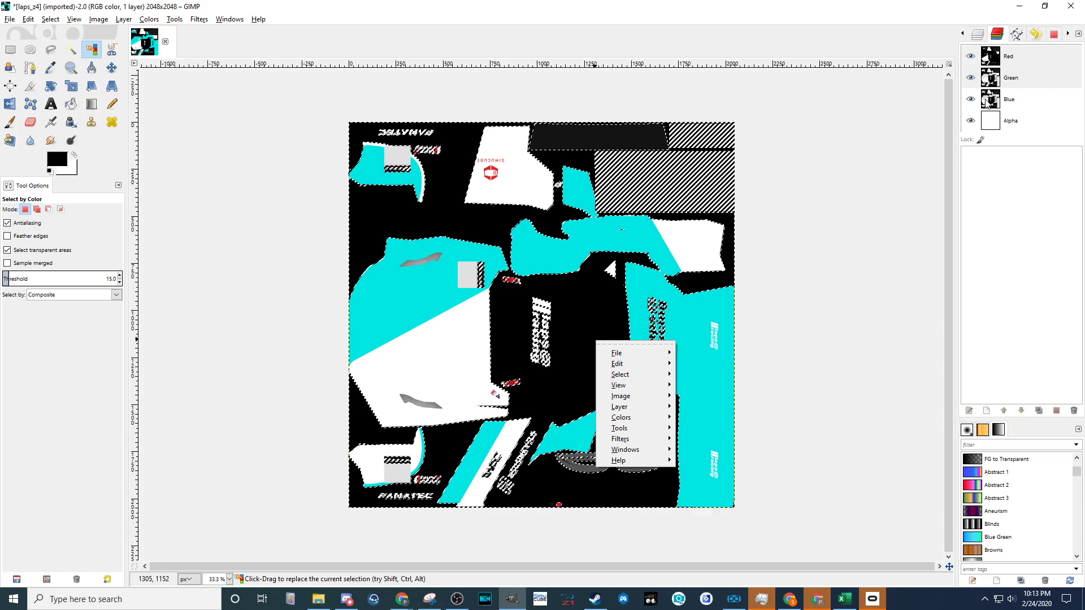
pyautogui.click(985, 38)
pyautogui.click(982, 36)
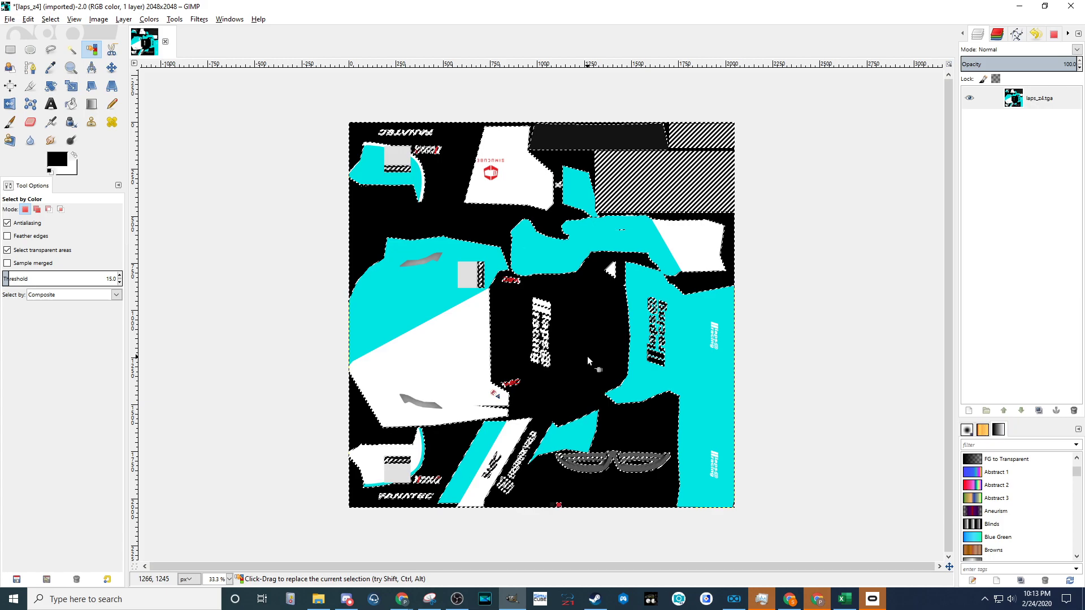
pyautogui.rightClick(587, 323)
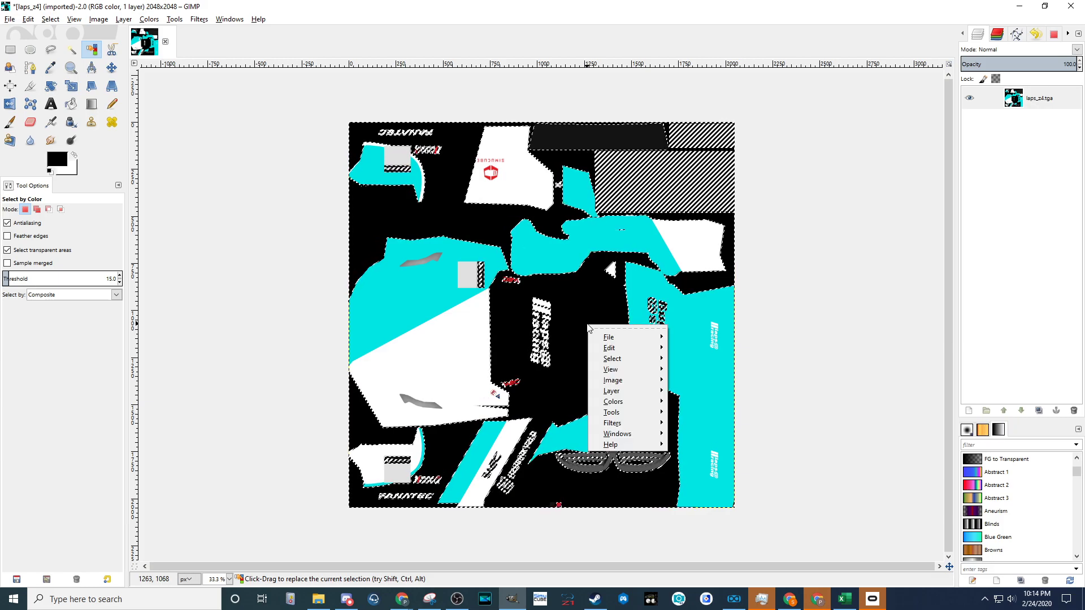
pyautogui.moveTo(628, 394)
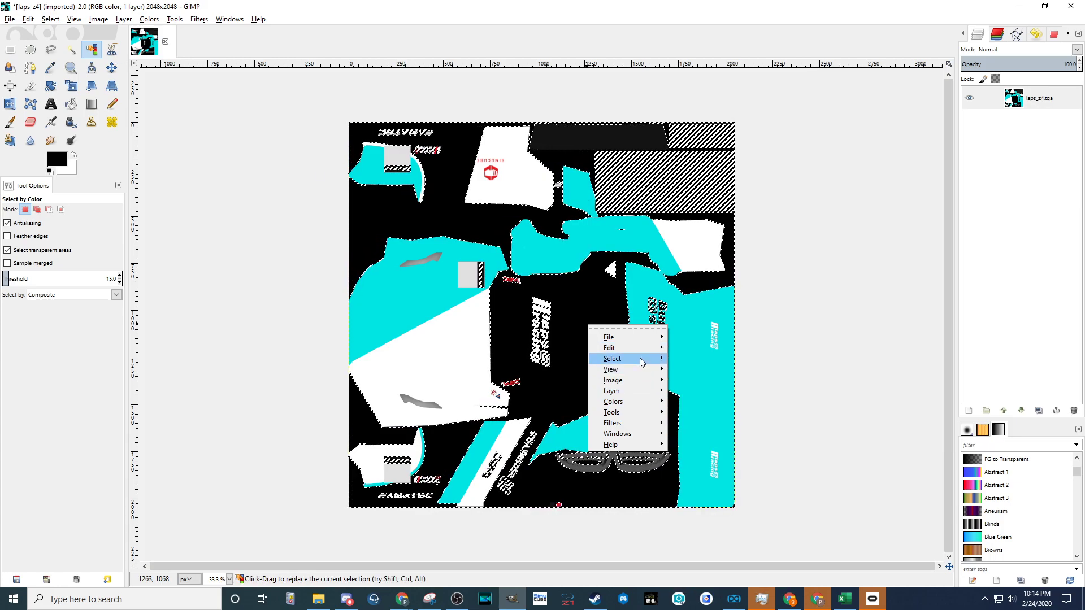
pyautogui.moveTo(641, 361)
pyautogui.click(695, 405)
# Step: Convert the floating selection into Floated Layer and hide laps_z4.tga beneath it
pyautogui.rightClick(1028, 101)
pyautogui.click(958, 122)
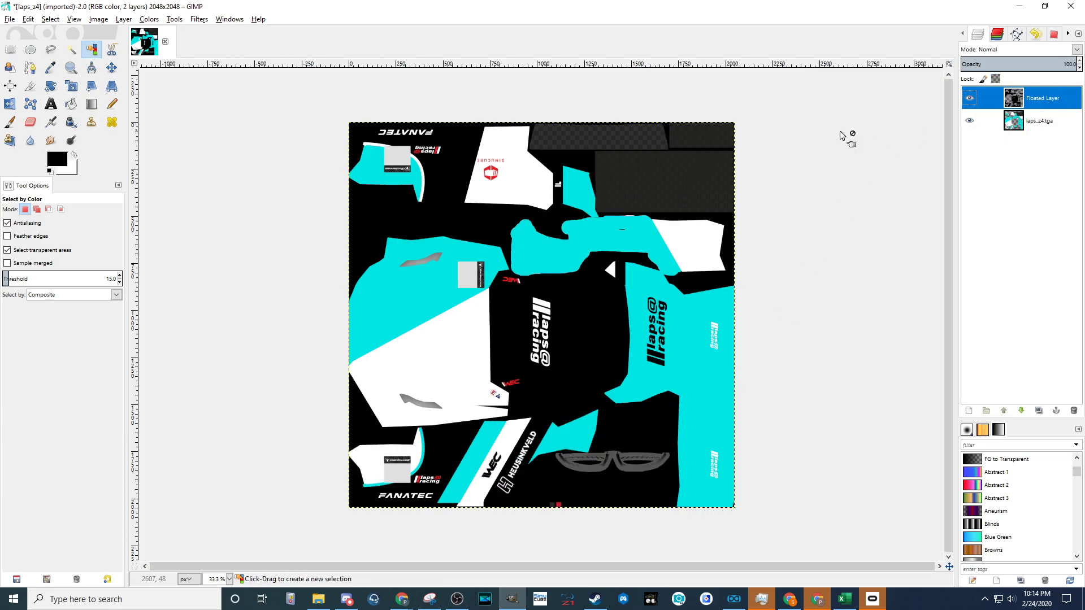
pyautogui.click(969, 122)
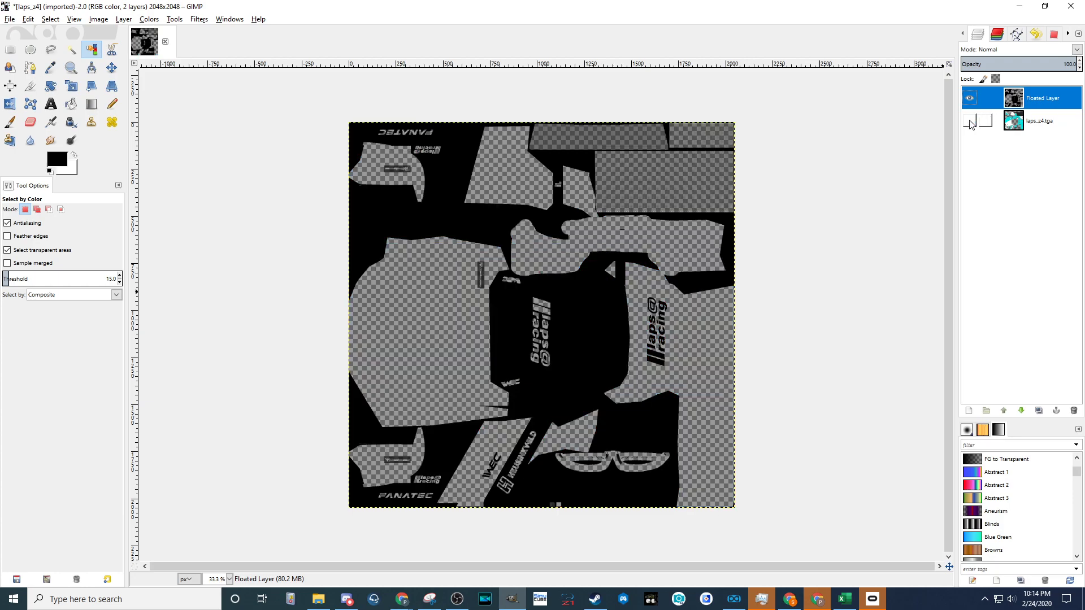
pyautogui.click(972, 125)
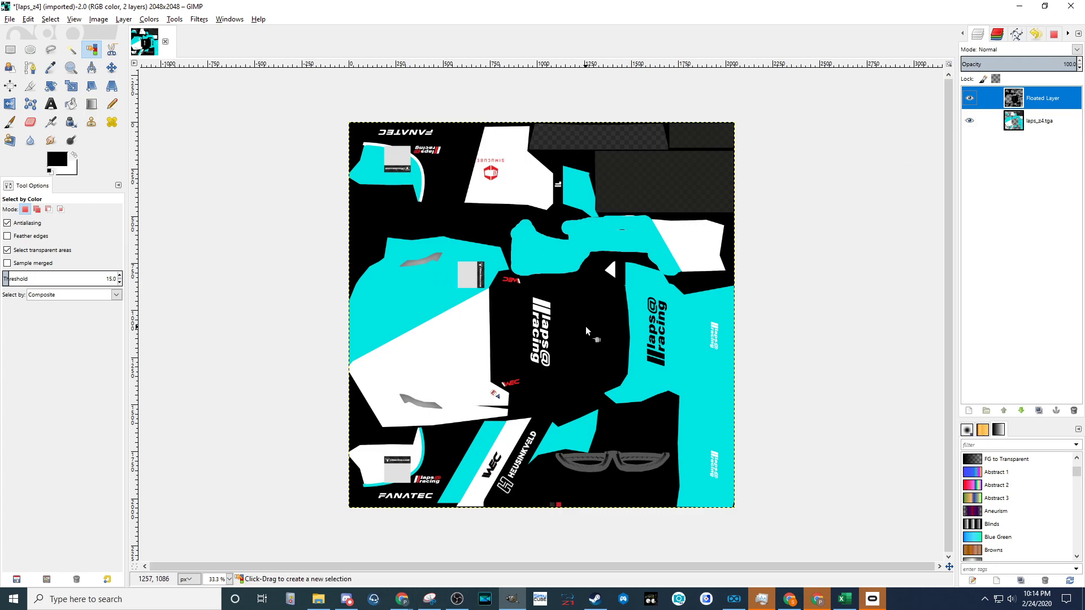
pyautogui.keyDown('shift'); pyautogui.click(970, 99); pyautogui.keyUp('shift')
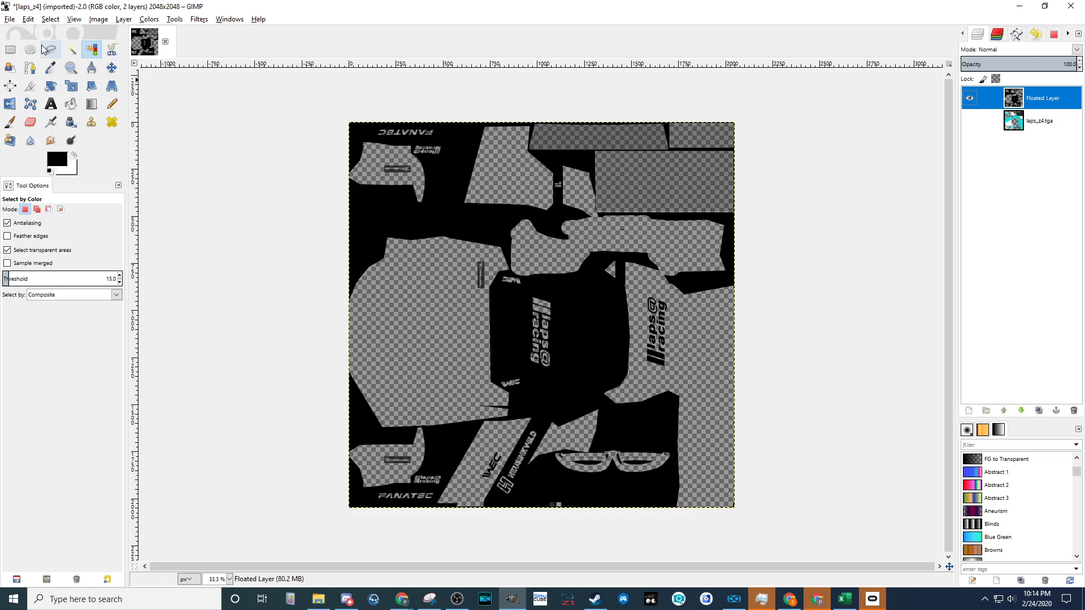
pyautogui.click(1014, 121)
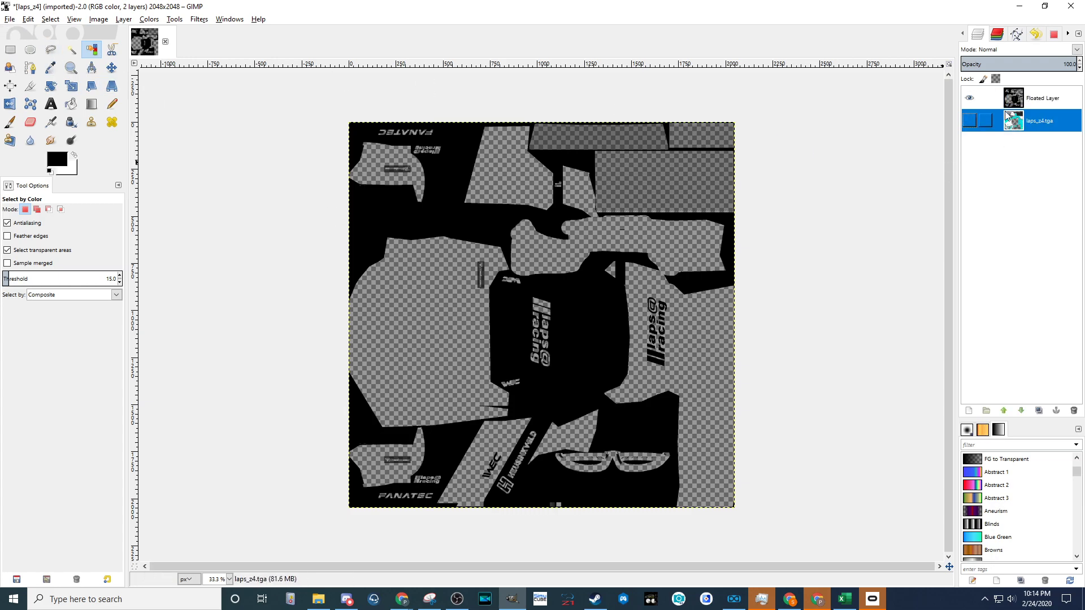
# Step: Show laps_z4.tga again and select its white areas and logos by colour
pyautogui.click(1011, 100)
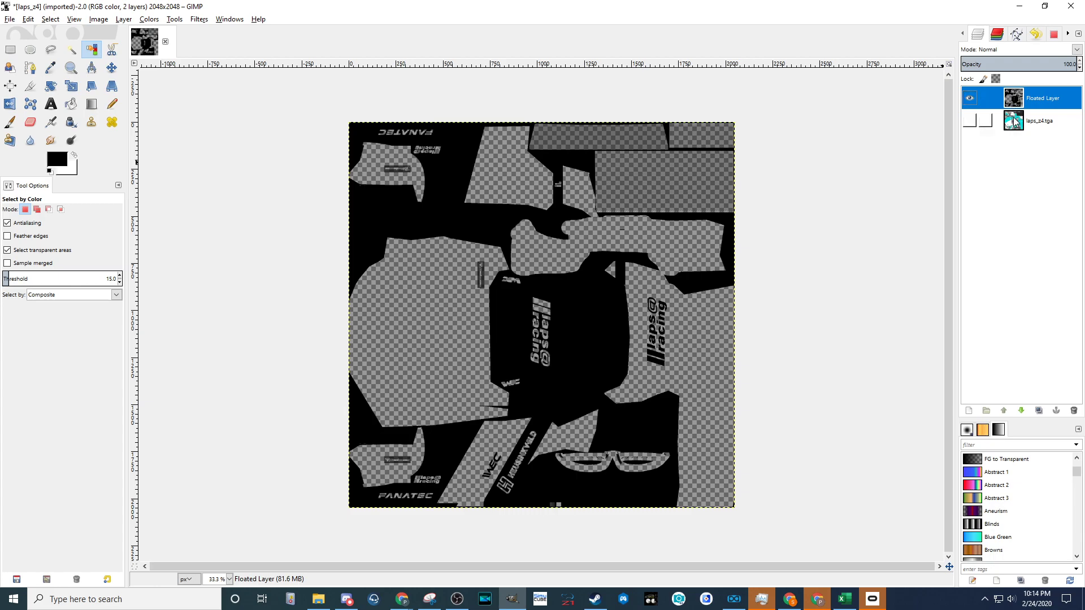
pyautogui.click(1014, 121)
pyautogui.click(969, 120)
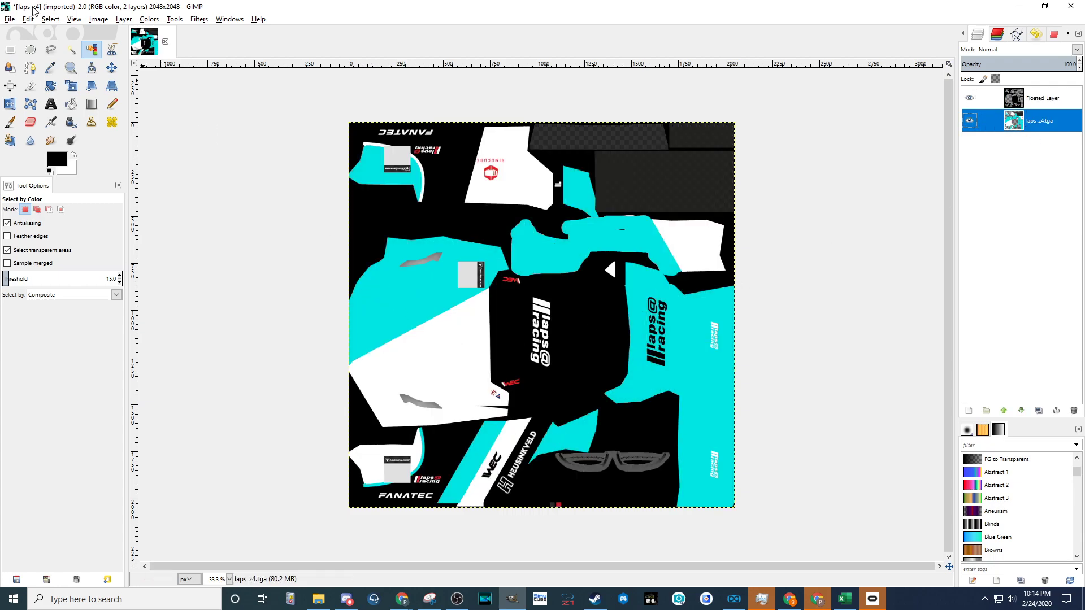
pyautogui.click(50, 19)
pyautogui.click(62, 87)
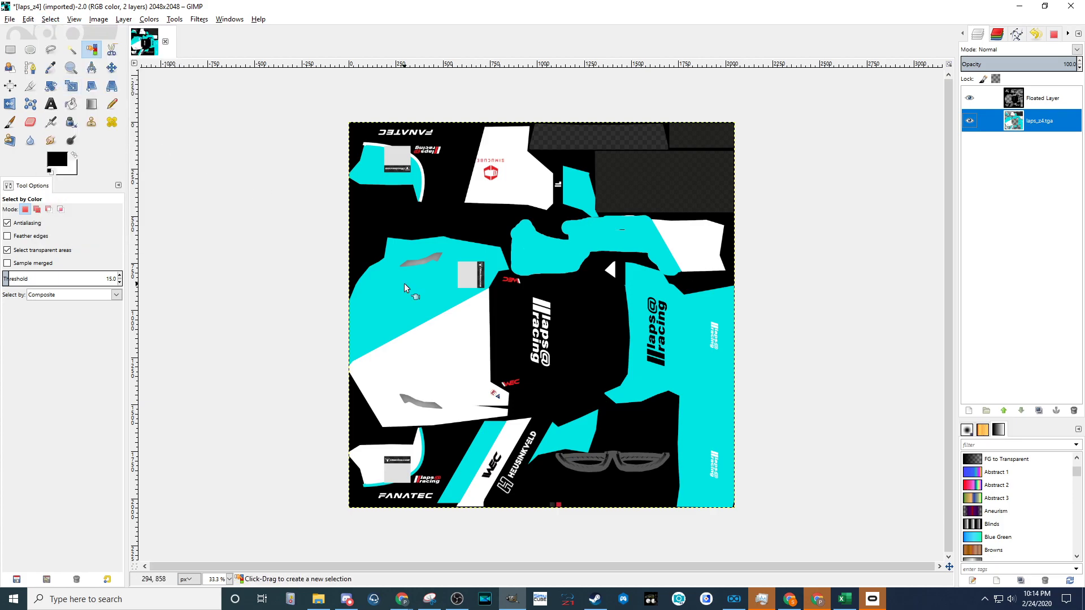
pyautogui.click(405, 284)
pyautogui.click(430, 339)
# Step: Float the white selection and turn it into the new layer Floated Layer #1
pyautogui.rightClick(450, 340)
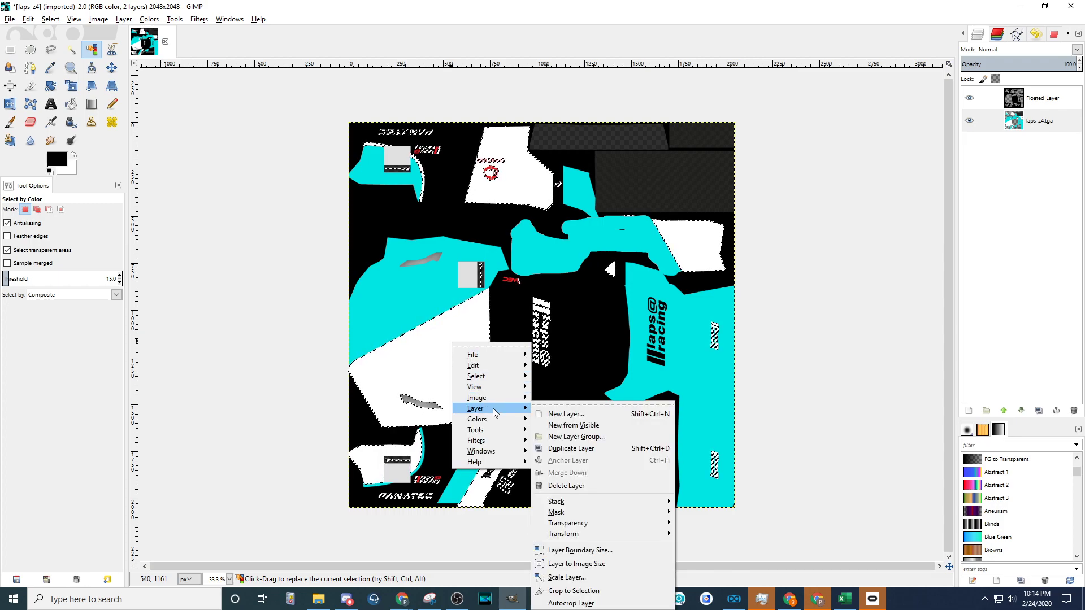
pyautogui.moveTo(494, 375)
pyautogui.click(572, 427)
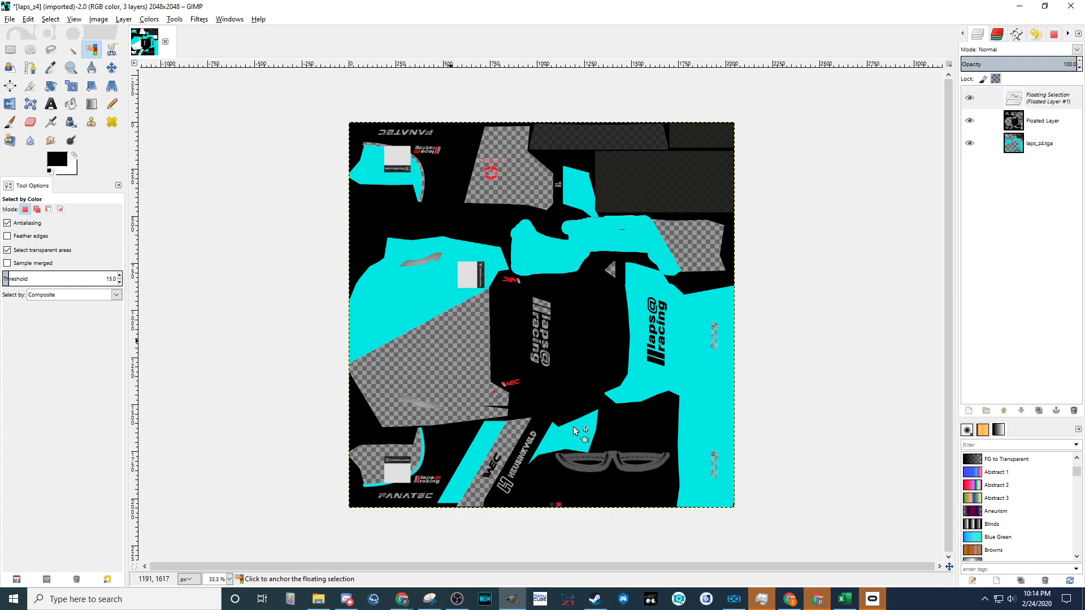
pyautogui.rightClick(1014, 100)
pyautogui.click(961, 117)
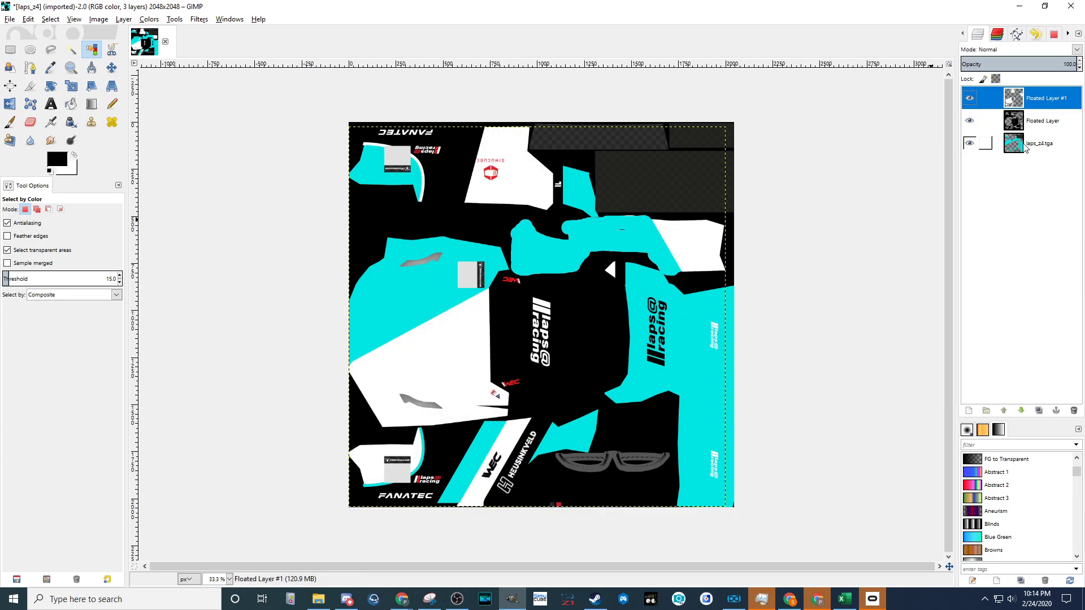
# Step: Expand Floated Layer #1 to image size and toggle layer visibility to compare their contents
pyautogui.rightClick(1017, 96)
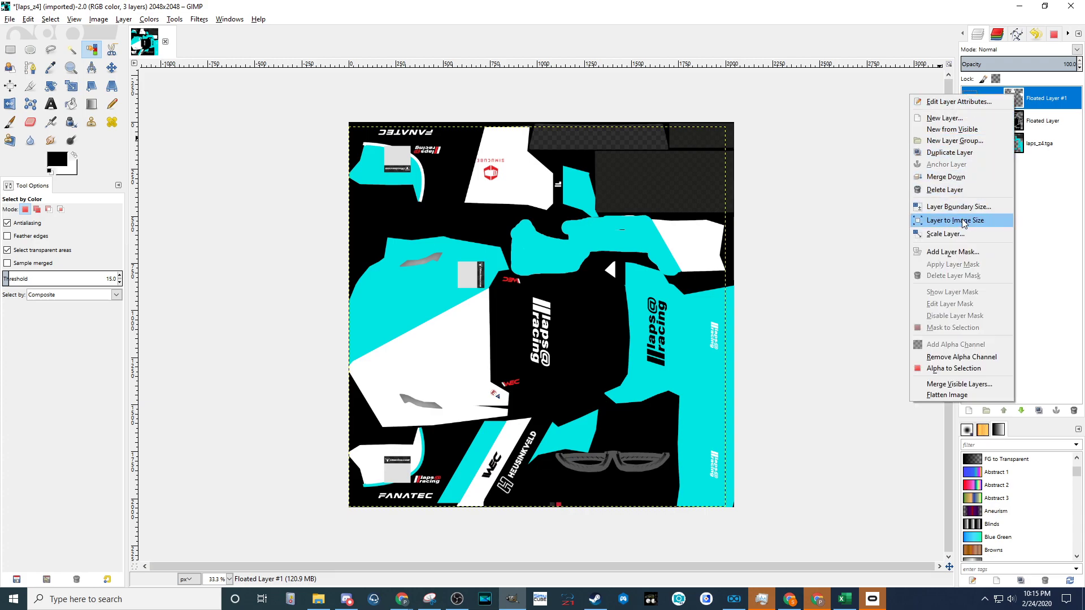
pyautogui.press('Escape')
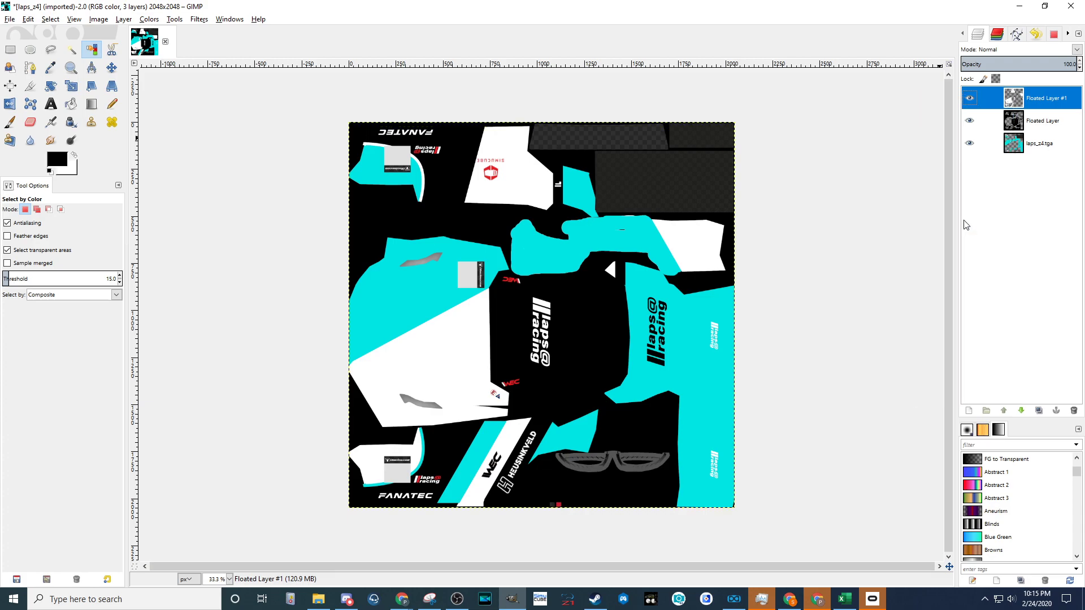
pyautogui.click(1021, 123)
pyautogui.click(1017, 143)
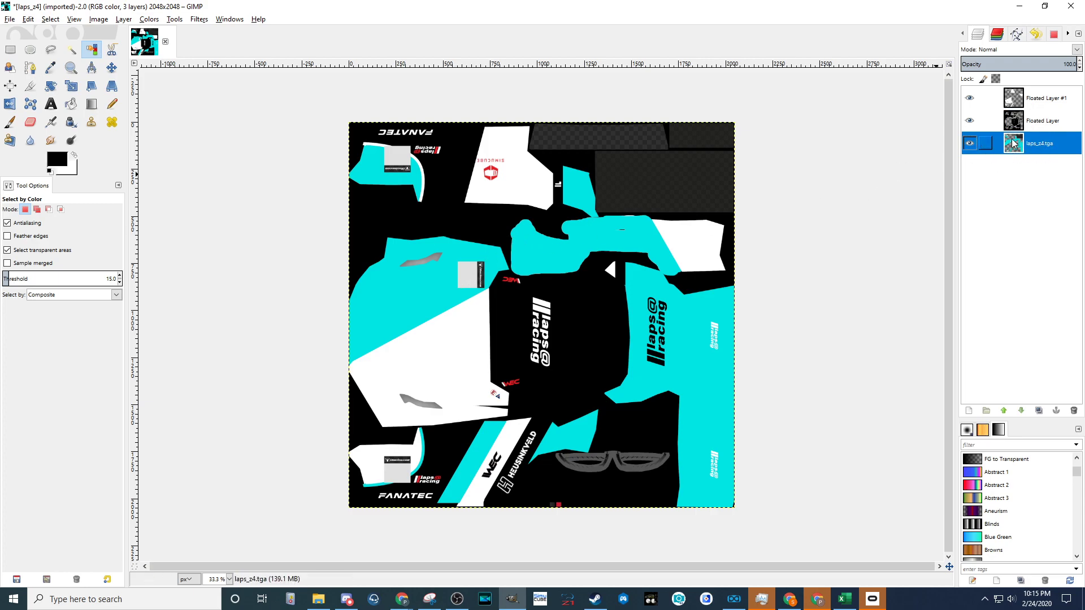
pyautogui.click(969, 144)
pyautogui.click(970, 144)
pyautogui.click(969, 121)
pyautogui.click(969, 121)
pyautogui.click(969, 121)
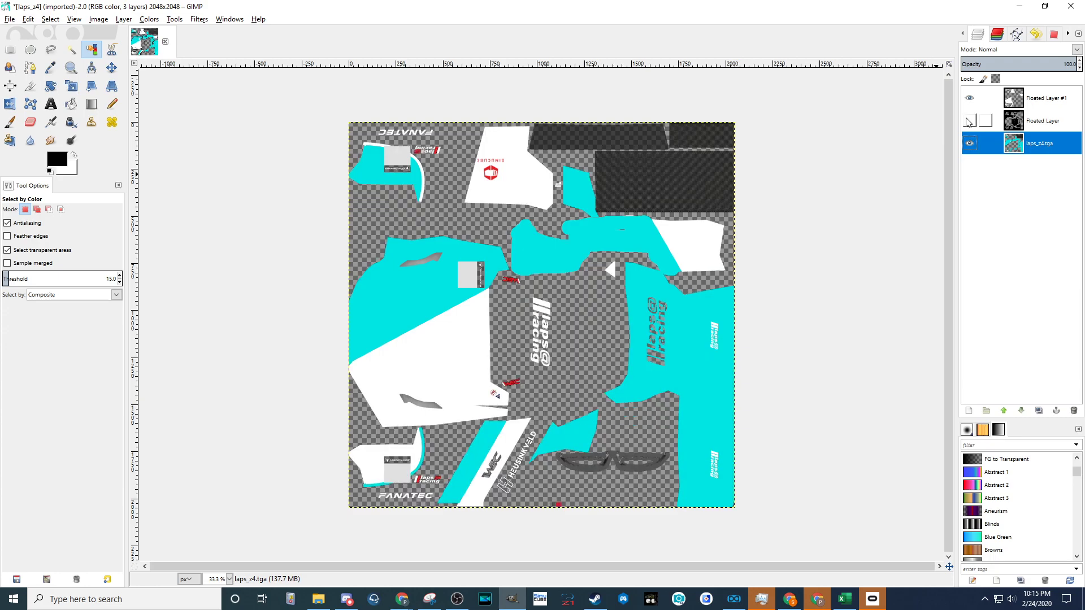
pyautogui.click(969, 121)
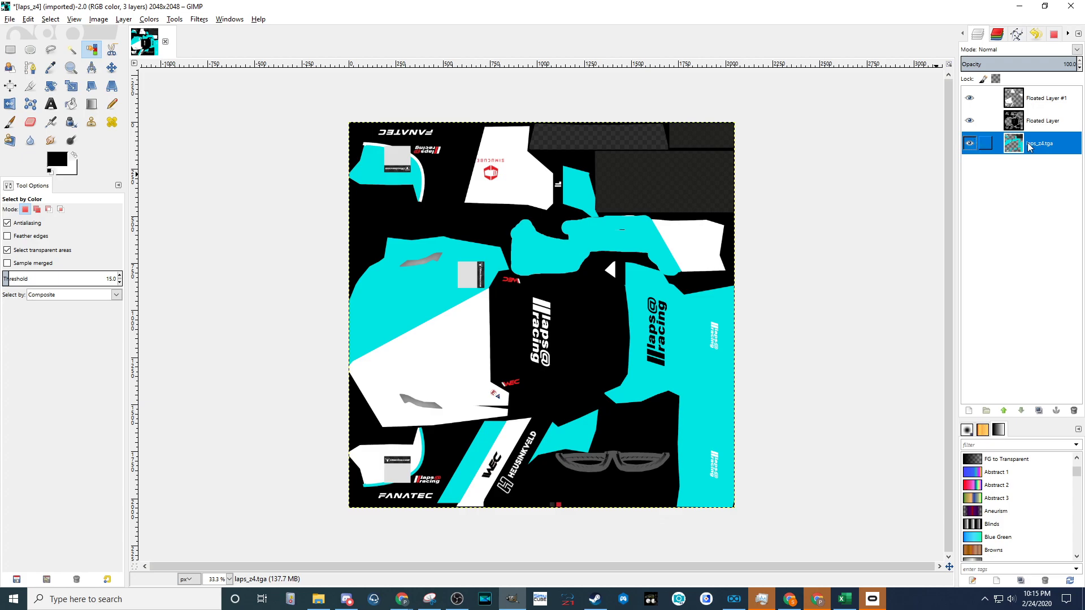
# Step: Switch to Select by Color and recheck each layer's contents, leaving all three layers visible
pyautogui.click(50, 19)
pyautogui.click(68, 88)
pyautogui.keyDown('shift'); pyautogui.click(970, 144); pyautogui.keyUp('shift')
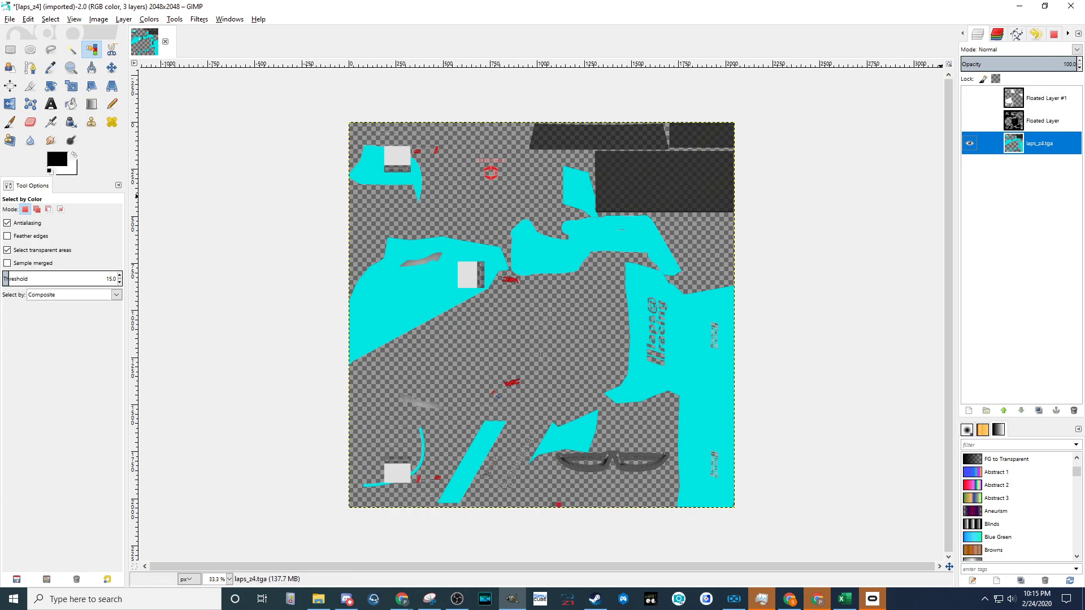
pyautogui.click(969, 121)
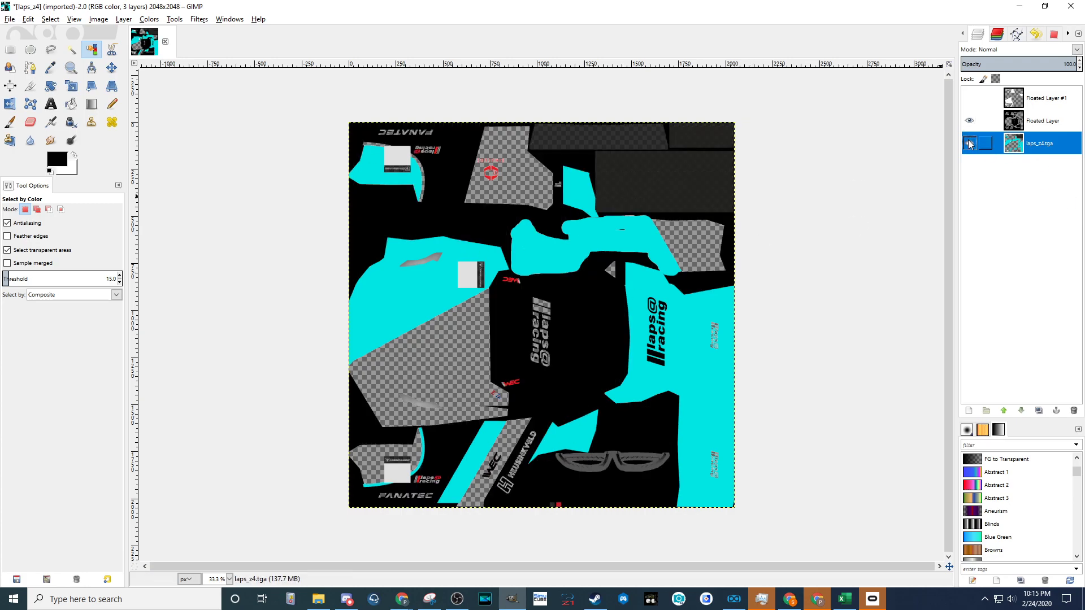
pyautogui.click(969, 144)
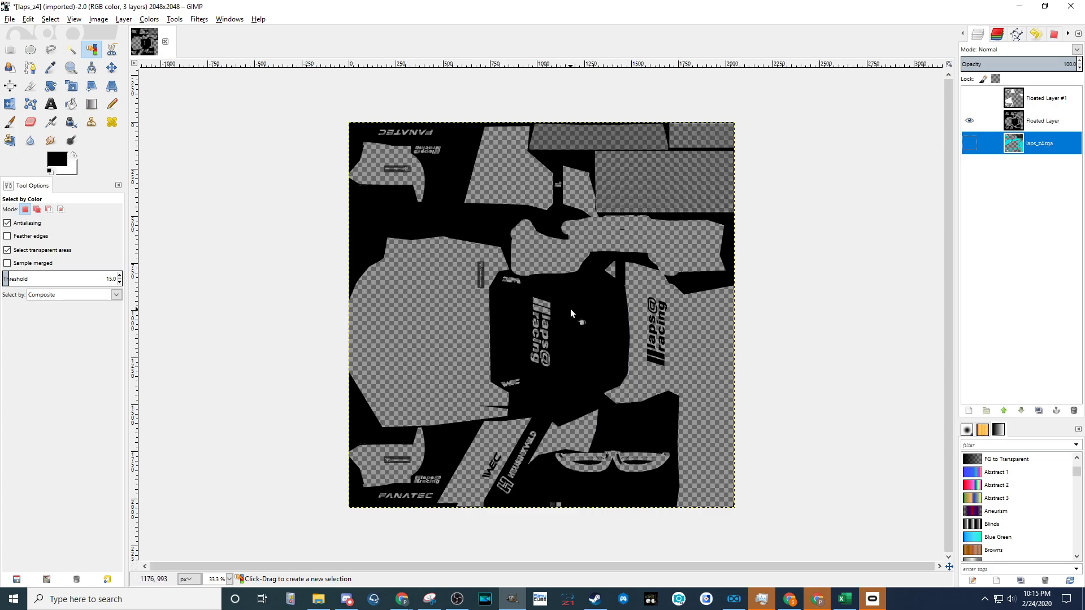
pyautogui.click(968, 100)
pyautogui.click(970, 122)
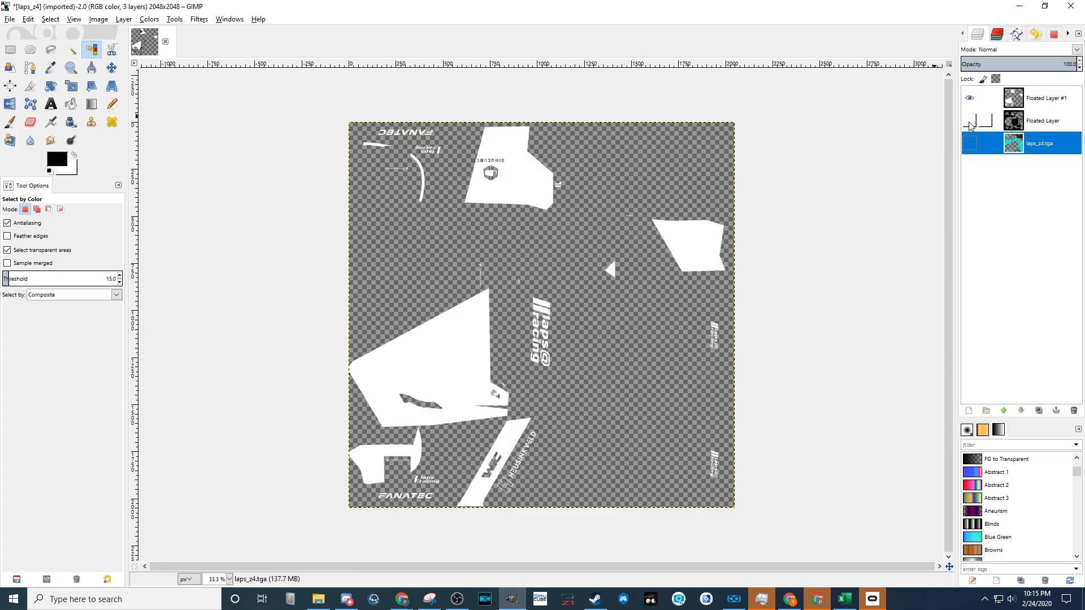
pyautogui.click(970, 122)
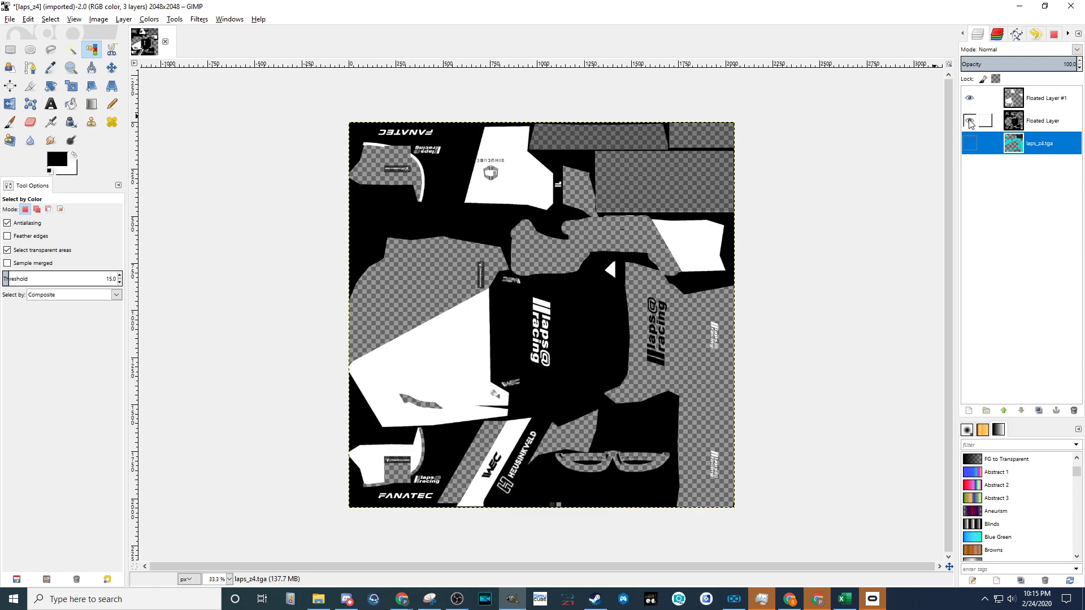
pyautogui.click(969, 122)
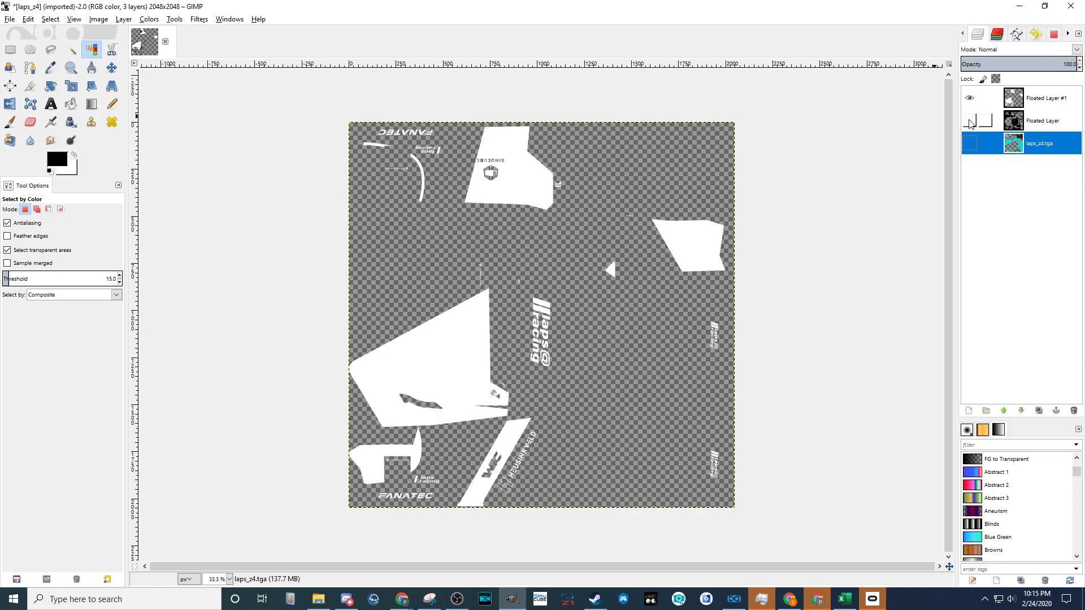
pyautogui.click(969, 122)
pyautogui.click(970, 144)
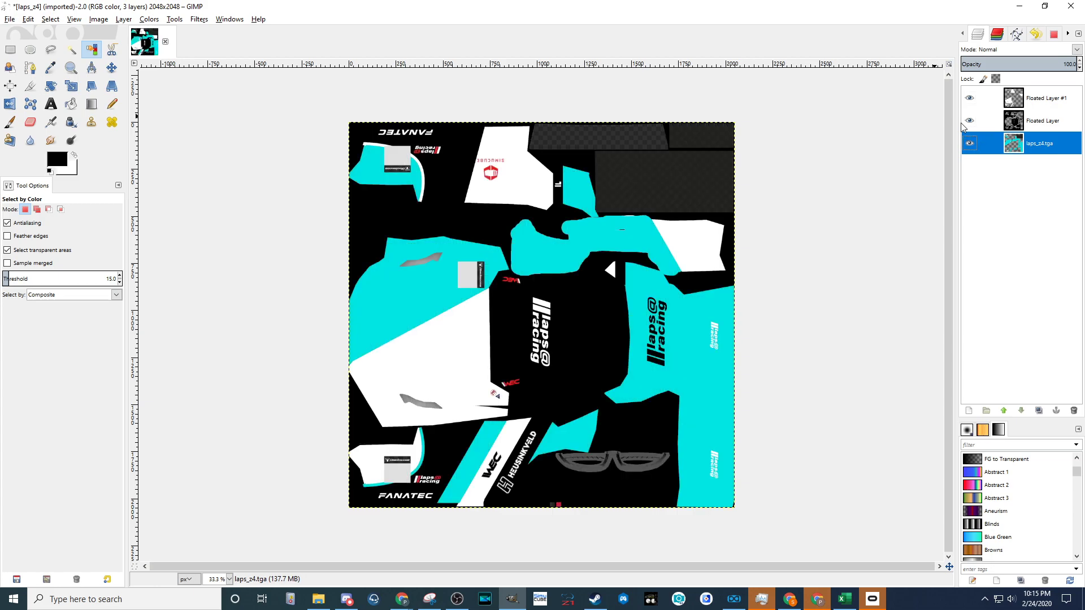
# Step: Limit the active channels to Red only, then make Floated Layer #1 the active layer
pyautogui.click(1016, 34)
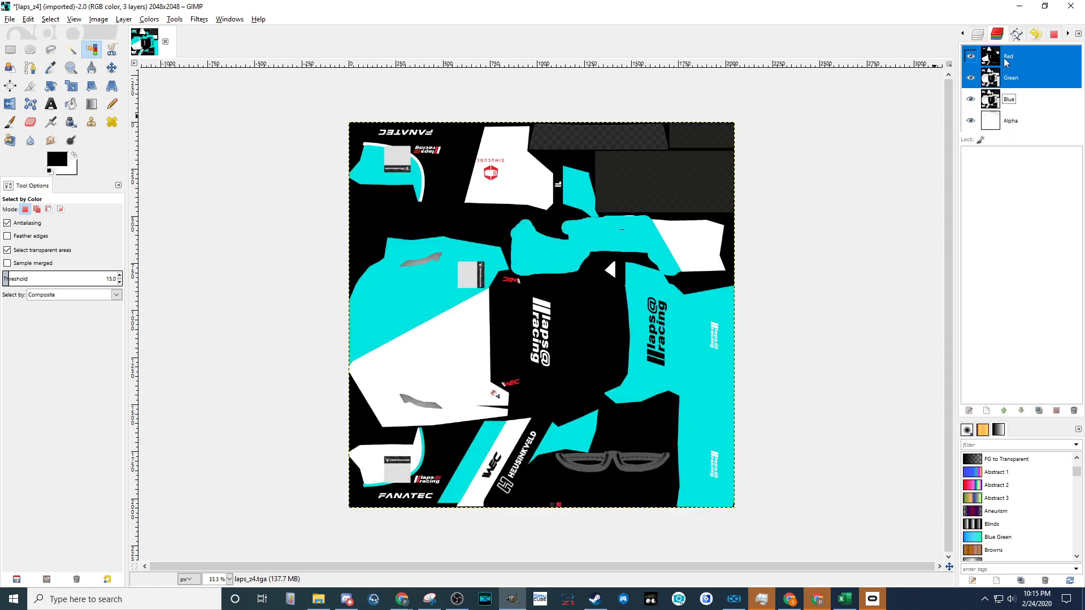
pyautogui.click(1019, 57)
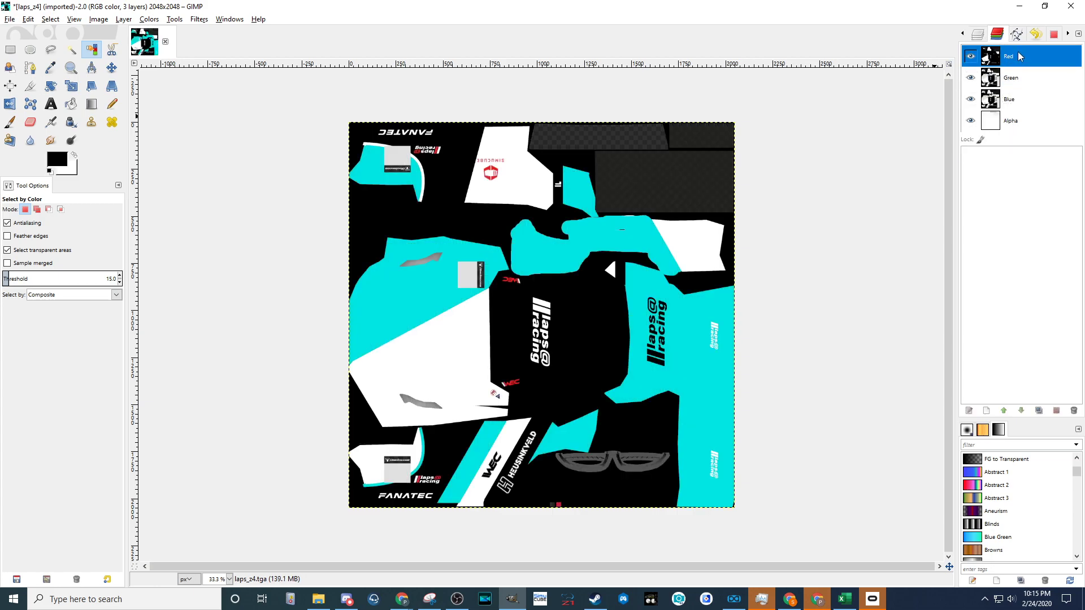
pyautogui.click(975, 34)
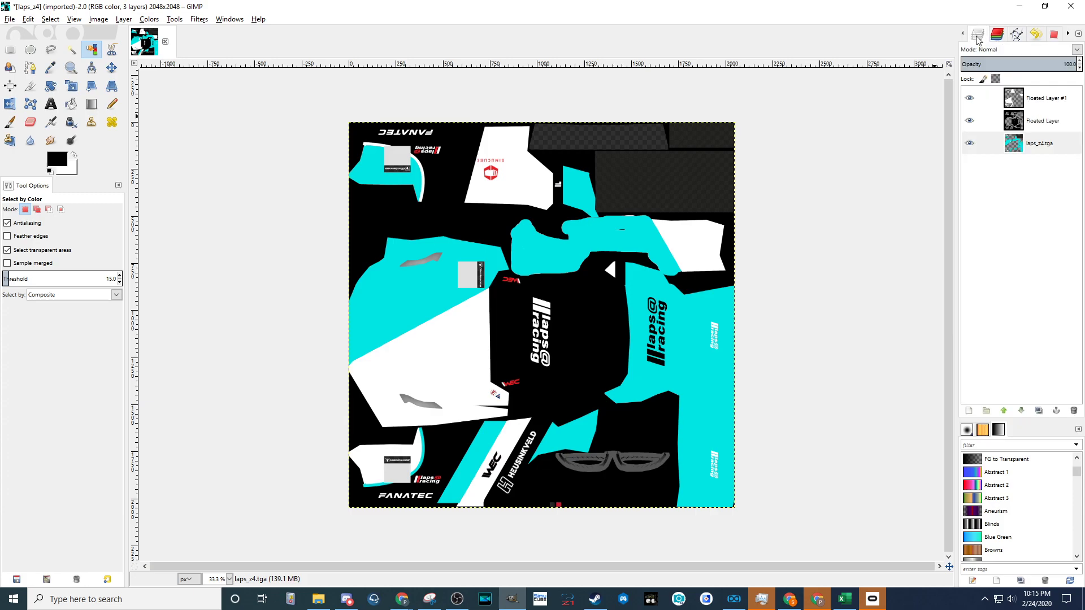
pyautogui.click(1013, 103)
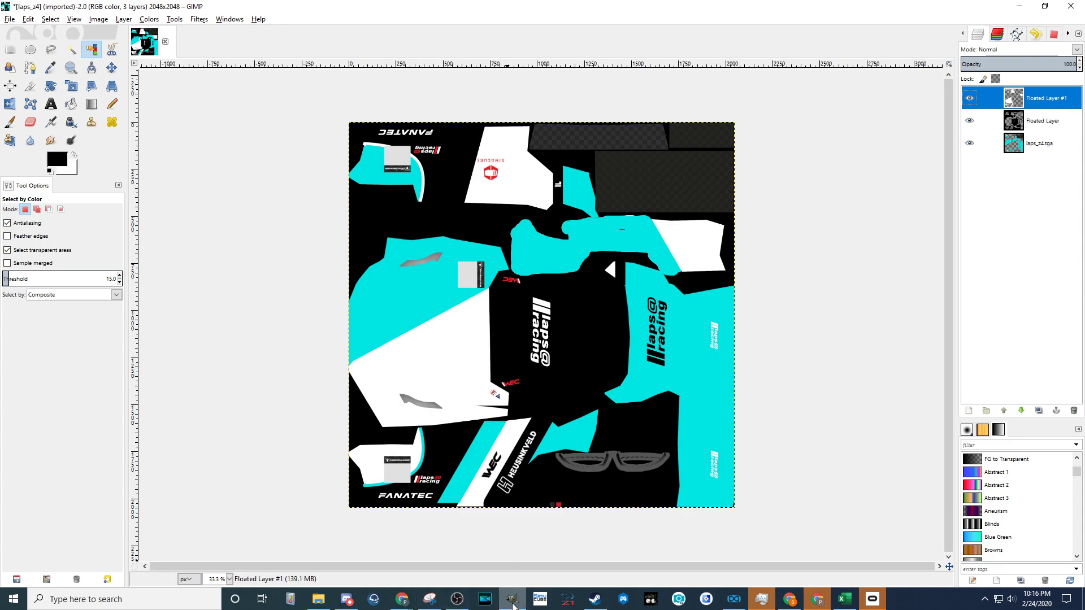
# Step: Review the DONTNOD metallic versus non-metallic PBR chart in Chrome, then minimize the browser
pyautogui.click(405, 600)
pyautogui.click(497, 523)
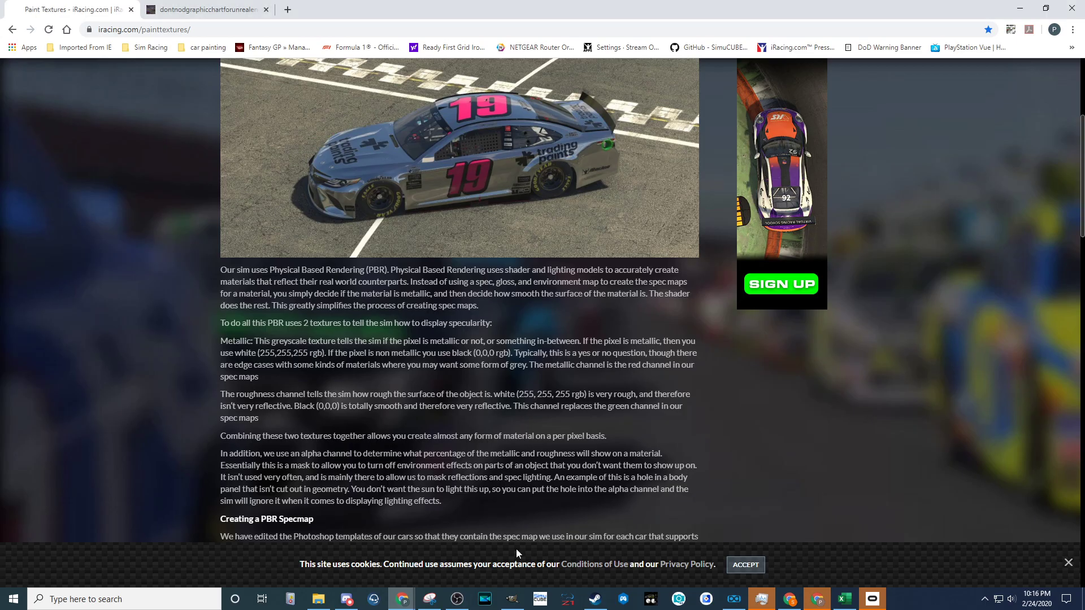
pyautogui.click(209, 9)
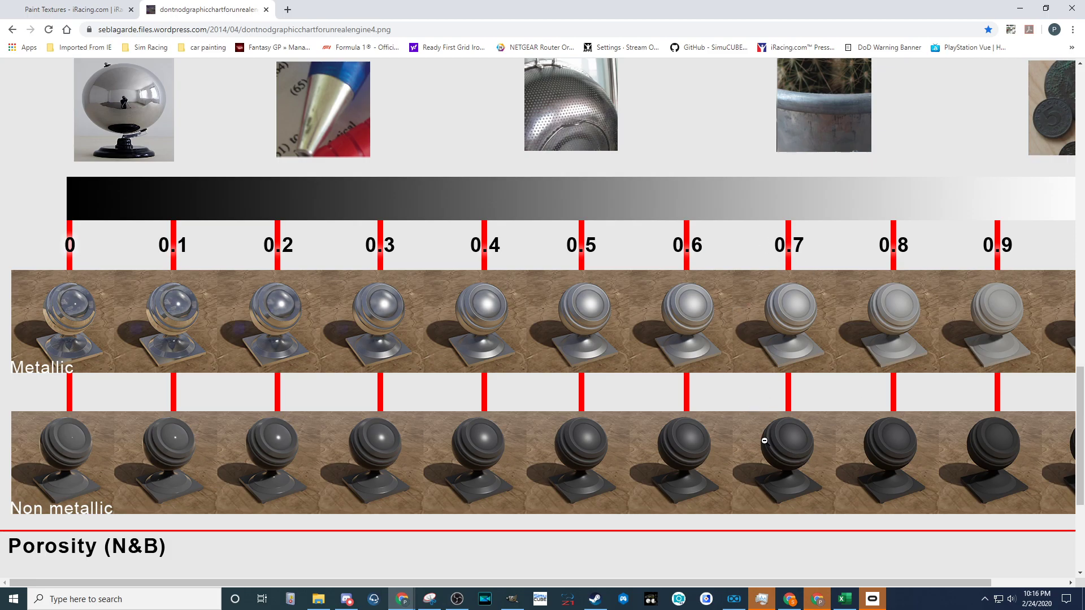
pyautogui.click(1020, 10)
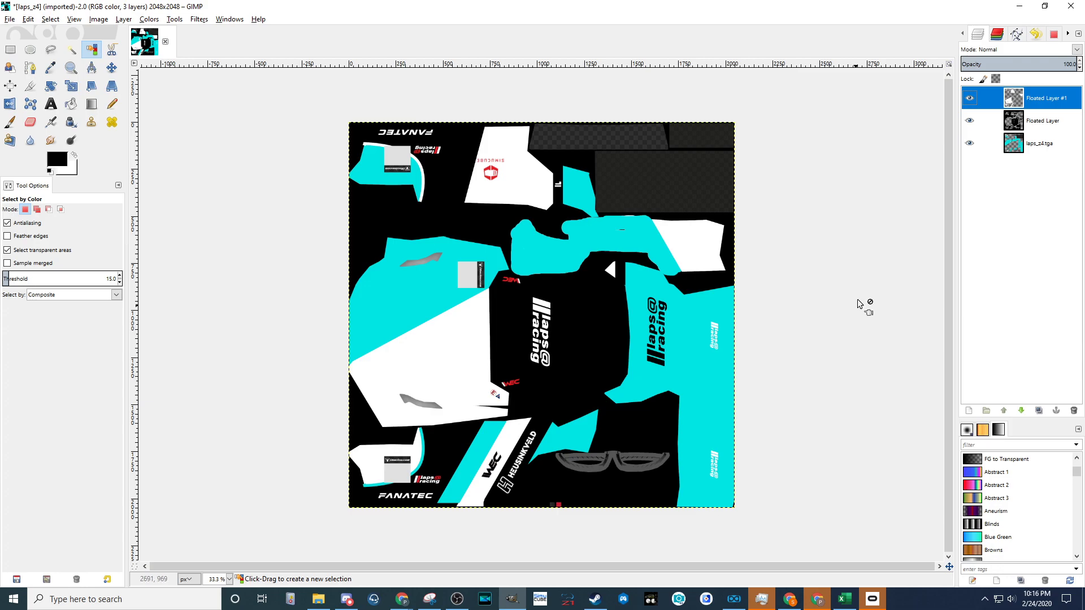
# Step: Switch between the floated layers and laps_z4.tga, settling on Floated Layer #1 as the working layer
pyautogui.click(1022, 122)
pyautogui.click(1017, 102)
pyautogui.click(1017, 113)
pyautogui.click(1019, 100)
pyautogui.click(1019, 121)
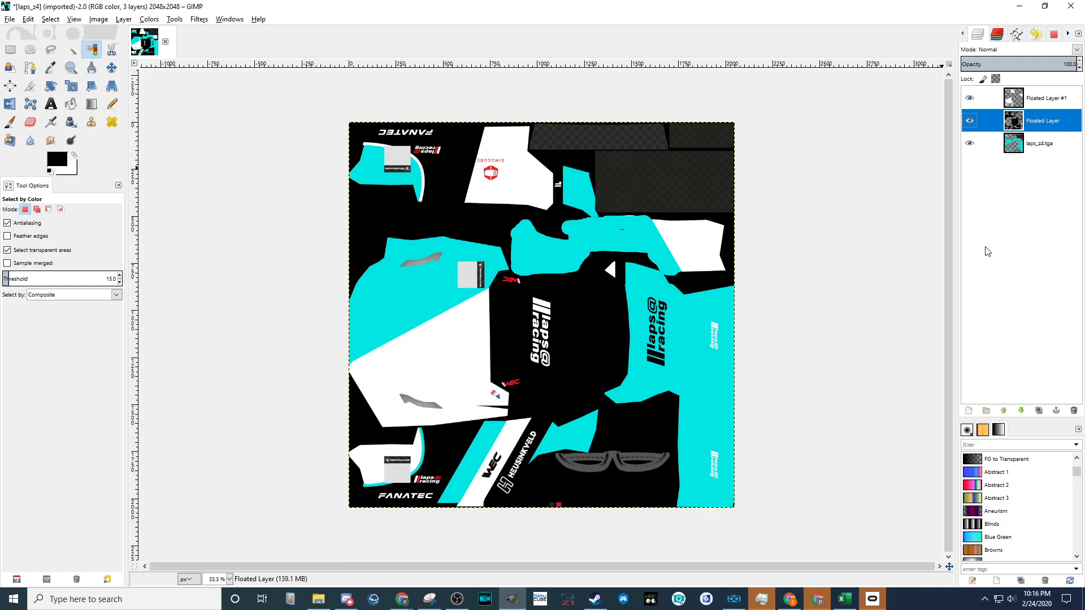
pyautogui.click(1013, 146)
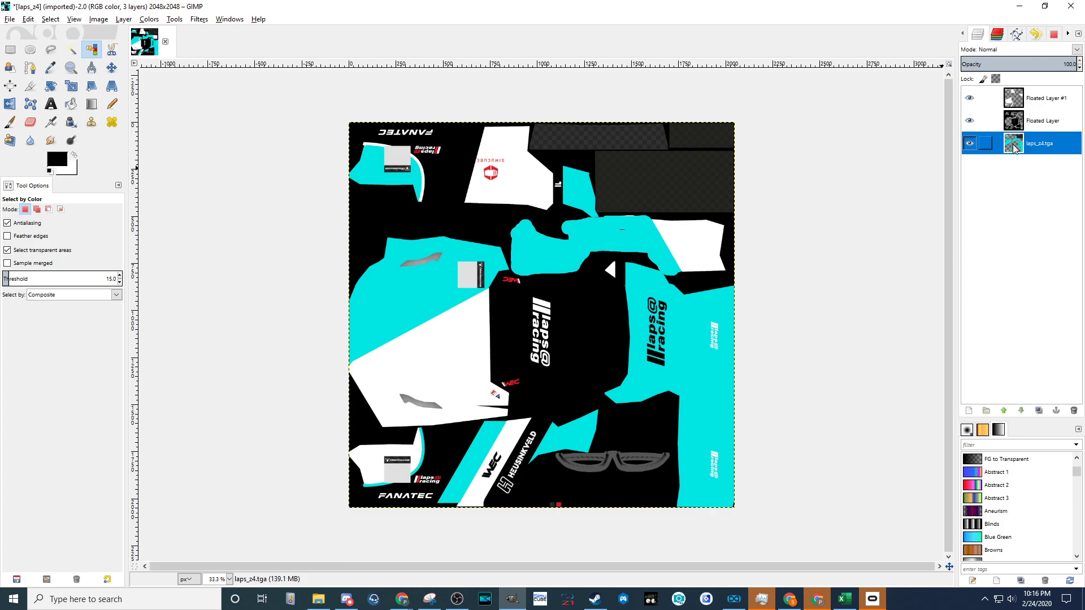
pyautogui.click(1013, 121)
pyautogui.click(1012, 100)
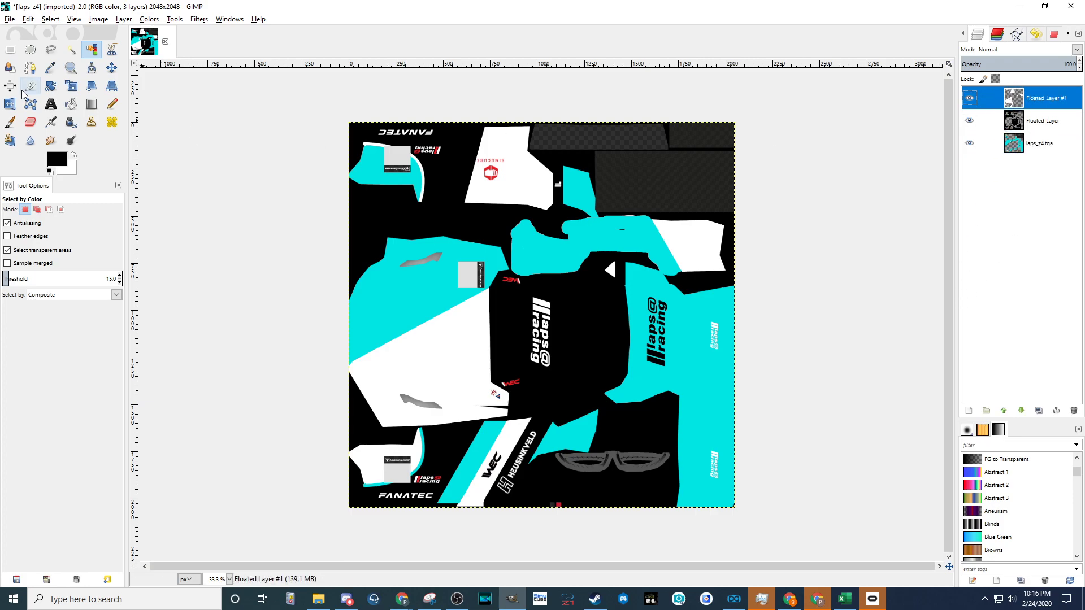
# Step: Make white the foreground, select all white areas by colour on Floated Layer #1, and show Channels
pyautogui.click(74, 157)
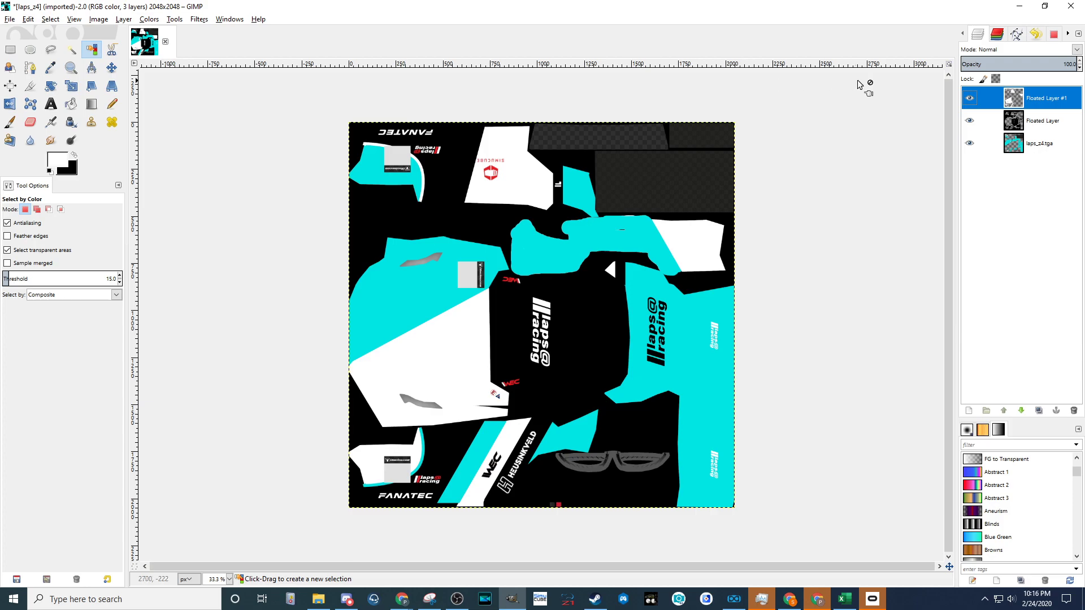
pyautogui.click(50, 19)
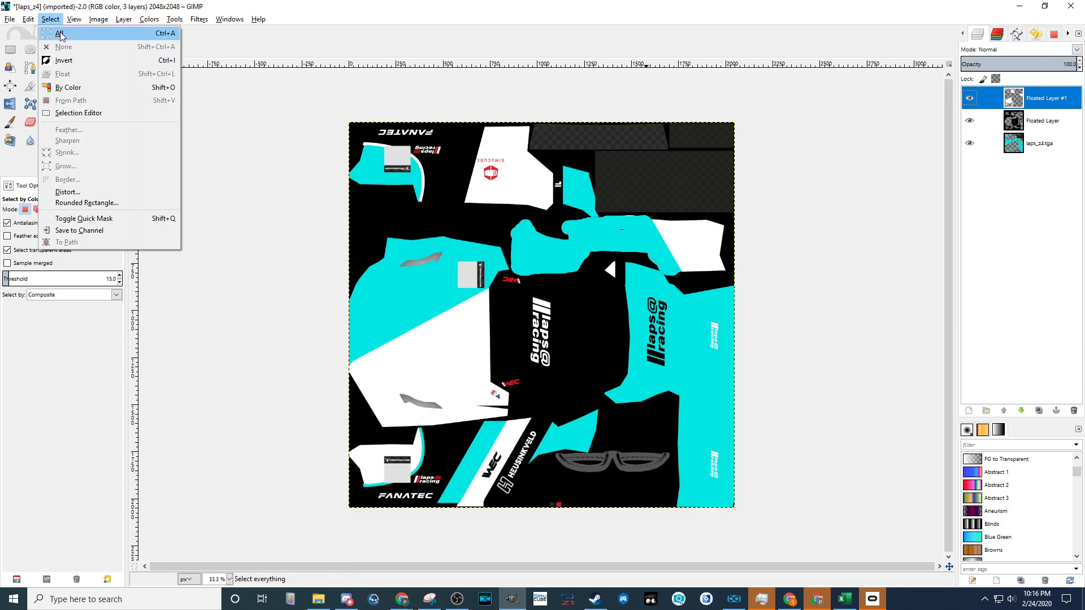
pyautogui.click(73, 85)
pyautogui.click(466, 341)
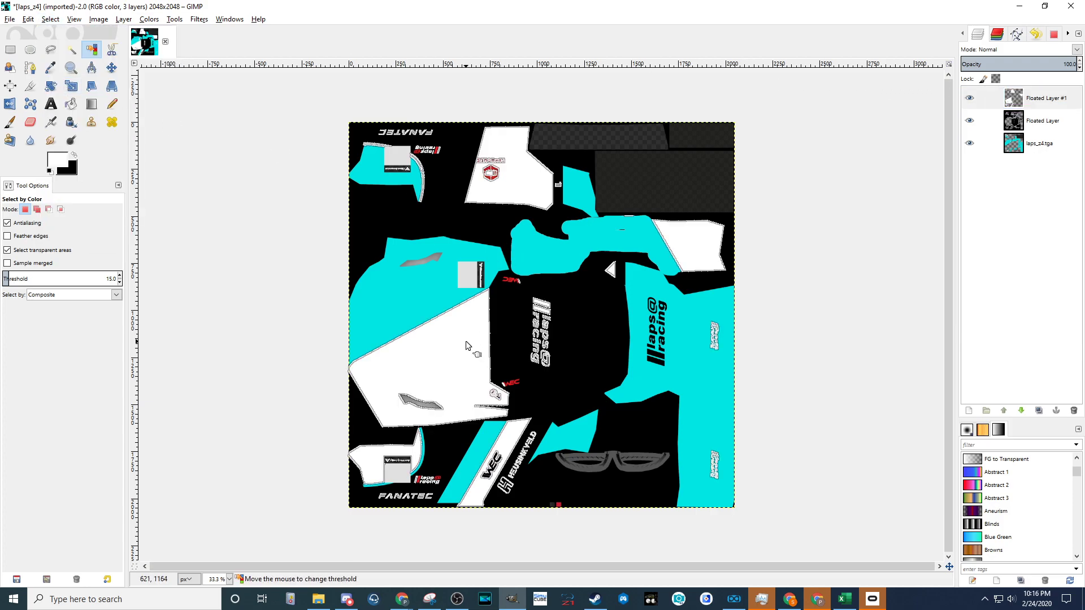
pyautogui.click(1019, 99)
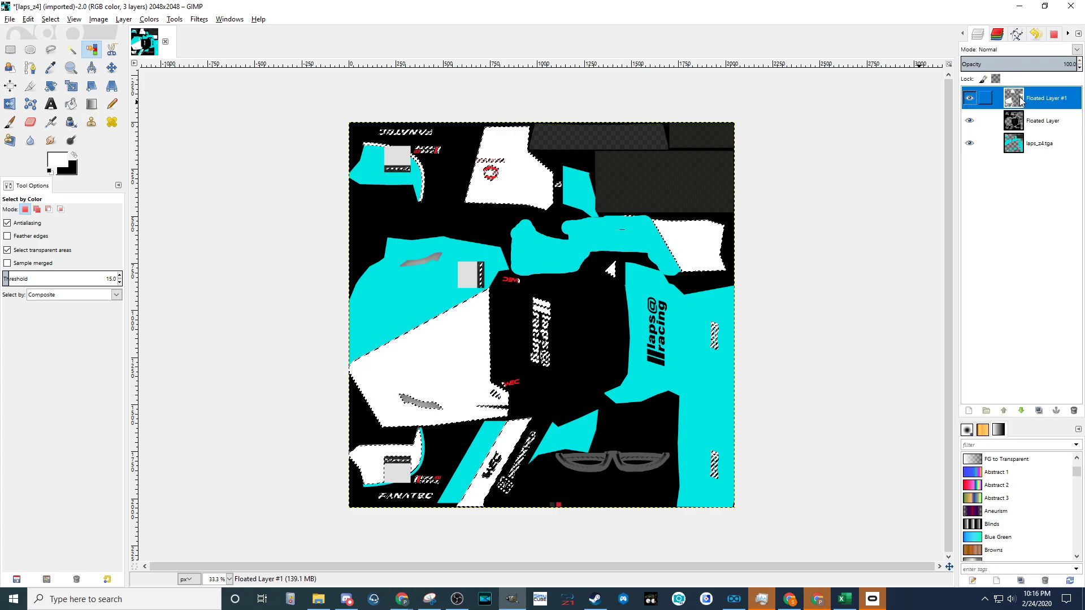
pyautogui.click(996, 34)
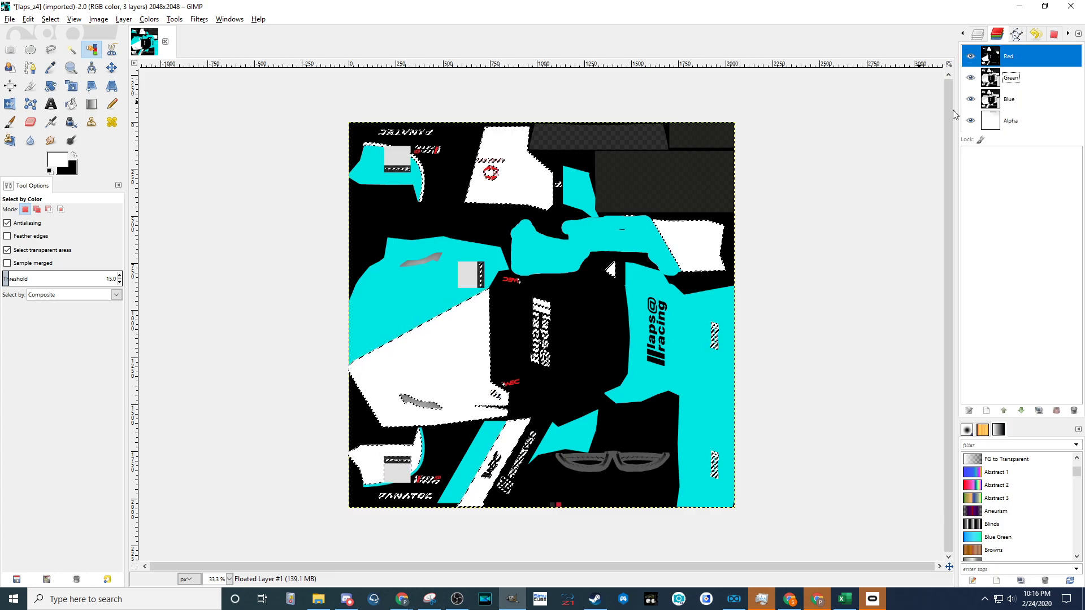
# Step: Pick Bucket Fill and bring back the layer list with Floated Layer as the working layer
pyautogui.click(71, 104)
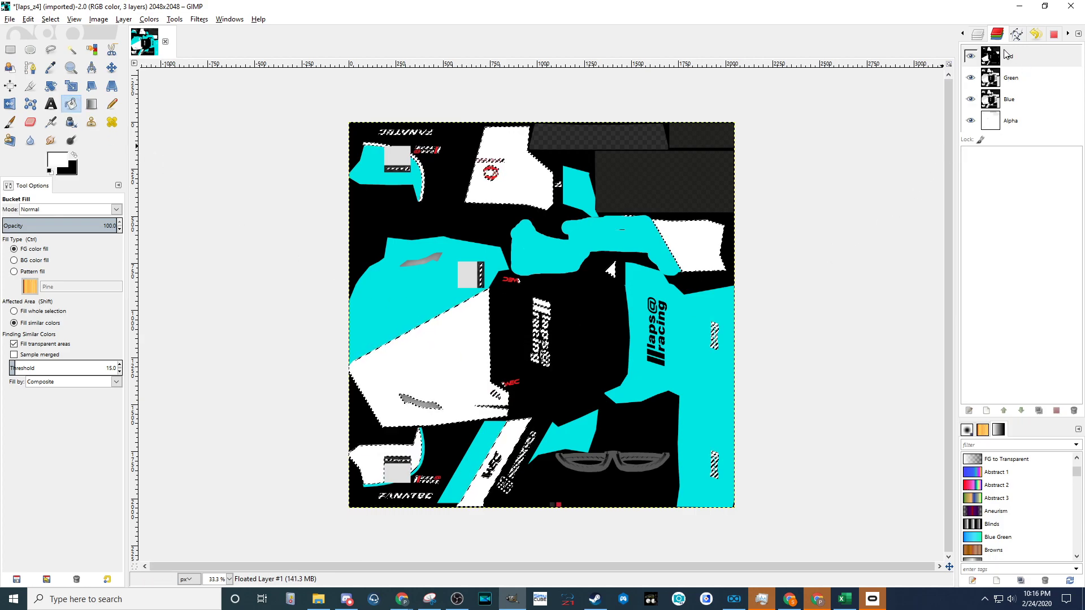
pyautogui.hotkey('ctrl', 'l')
pyautogui.click(1034, 126)
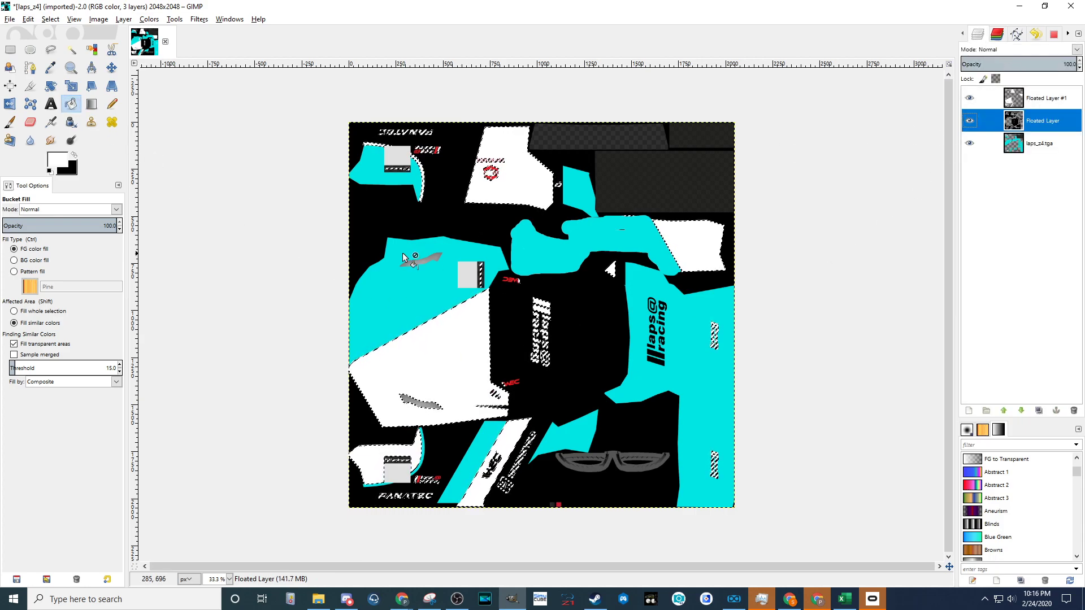
# Step: Select all the black areas of the livery with Select by Color
pyautogui.click(54, 22)
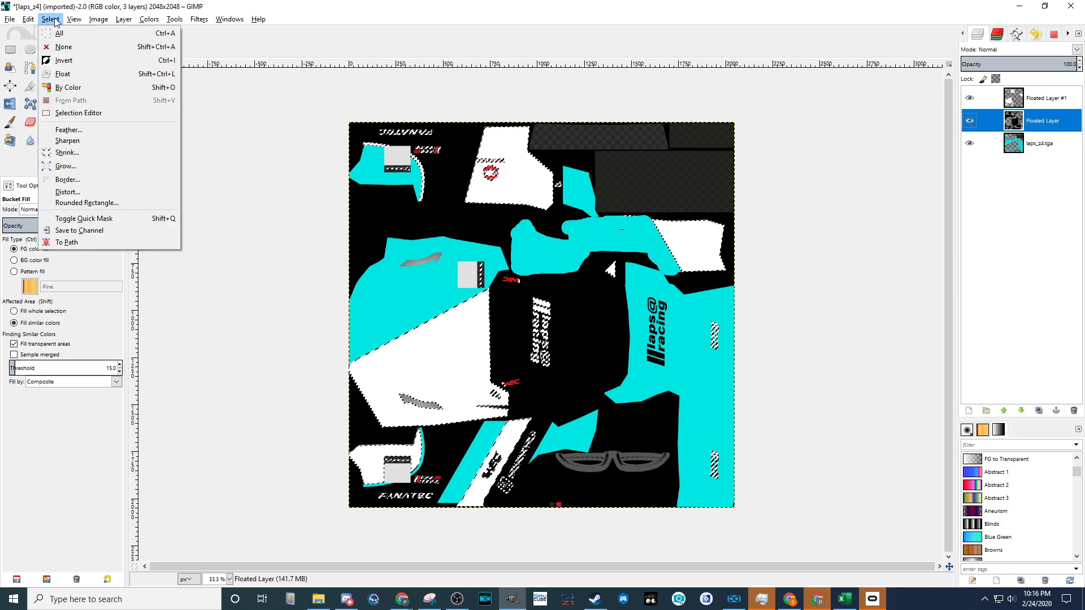
pyautogui.click(67, 88)
pyautogui.click(561, 352)
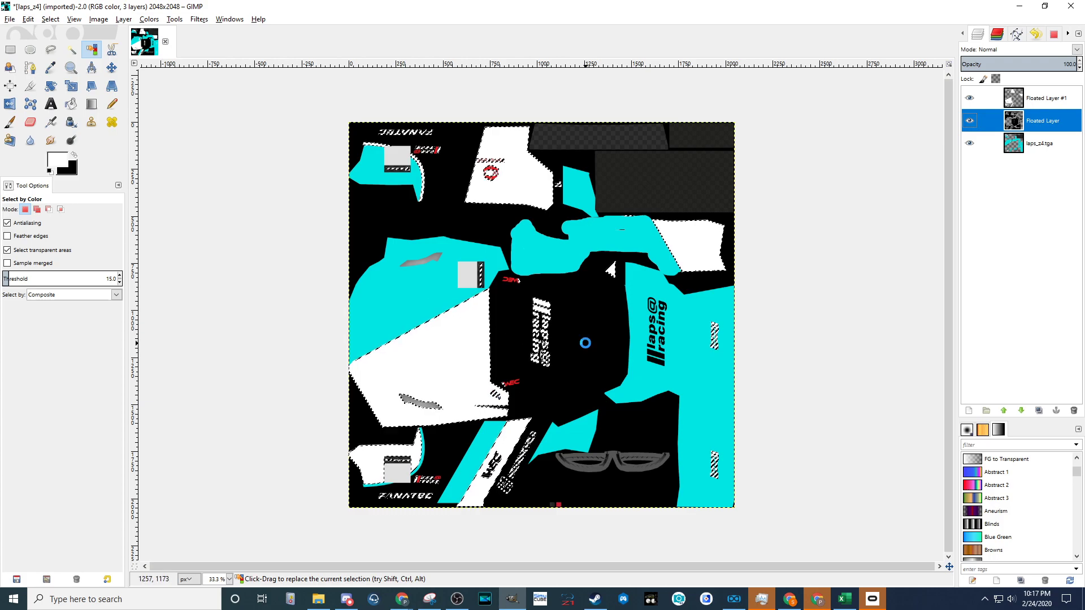
pyautogui.click(998, 35)
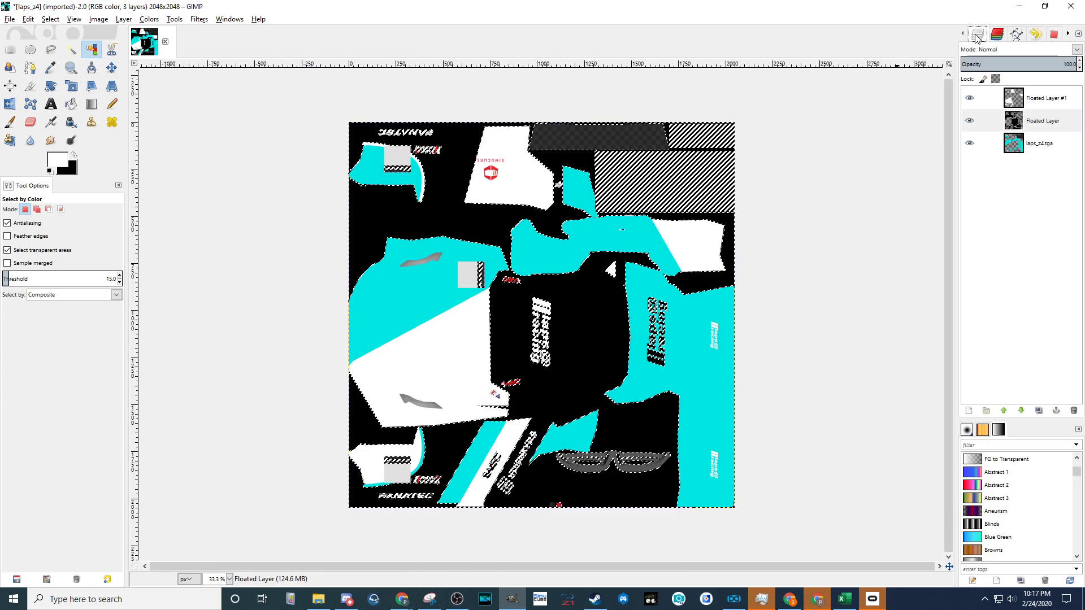
pyautogui.click(978, 35)
# Step: Bucket-fill the selected black areas red on the Floated Layer, then make laps_z4.tga active
pyautogui.click(70, 104)
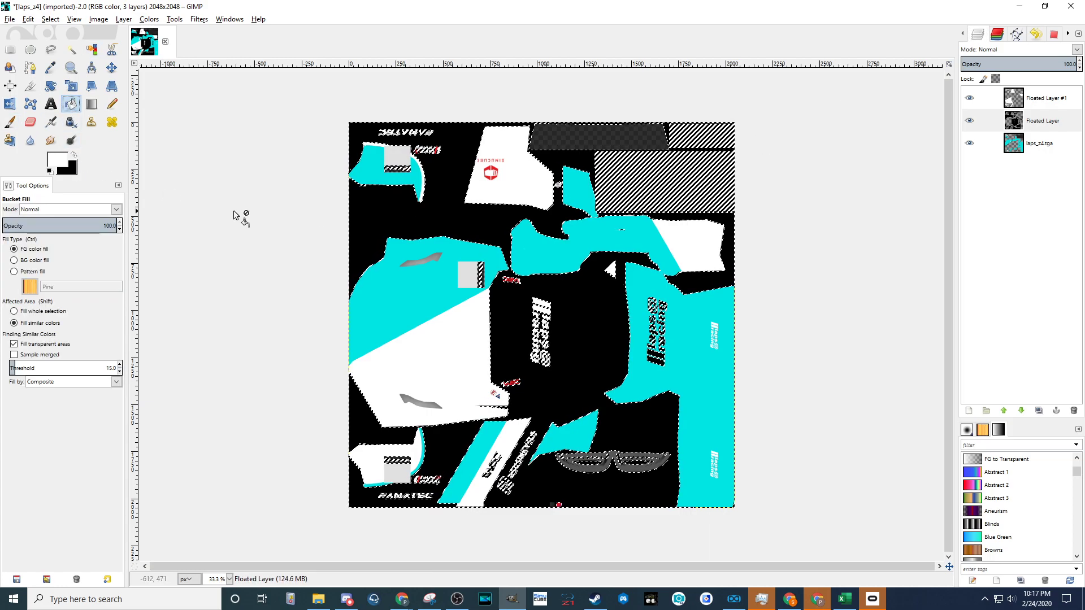
pyautogui.click(596, 338)
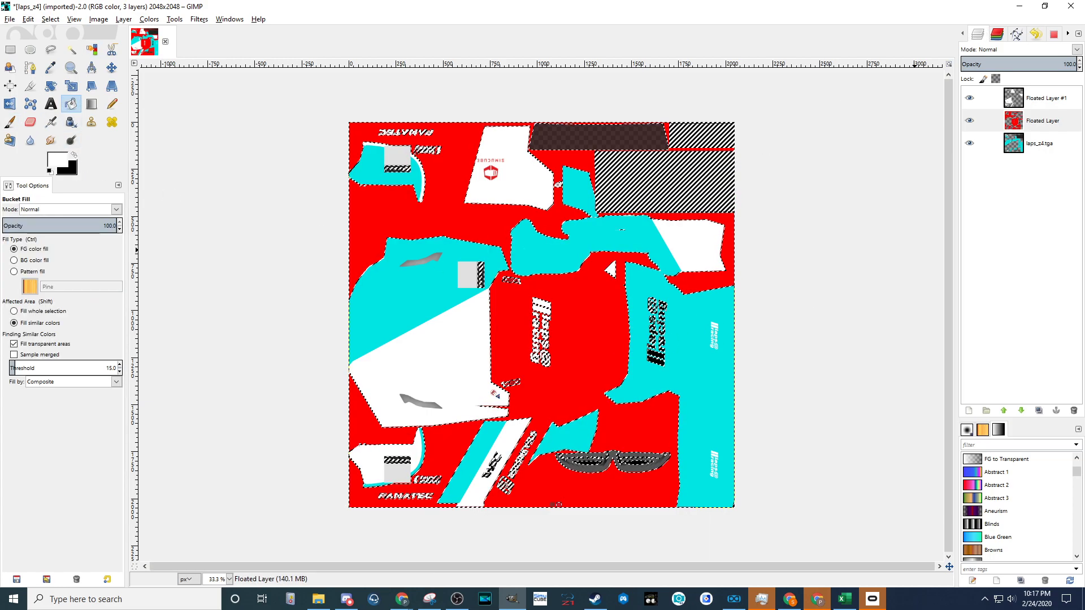
pyautogui.click(995, 40)
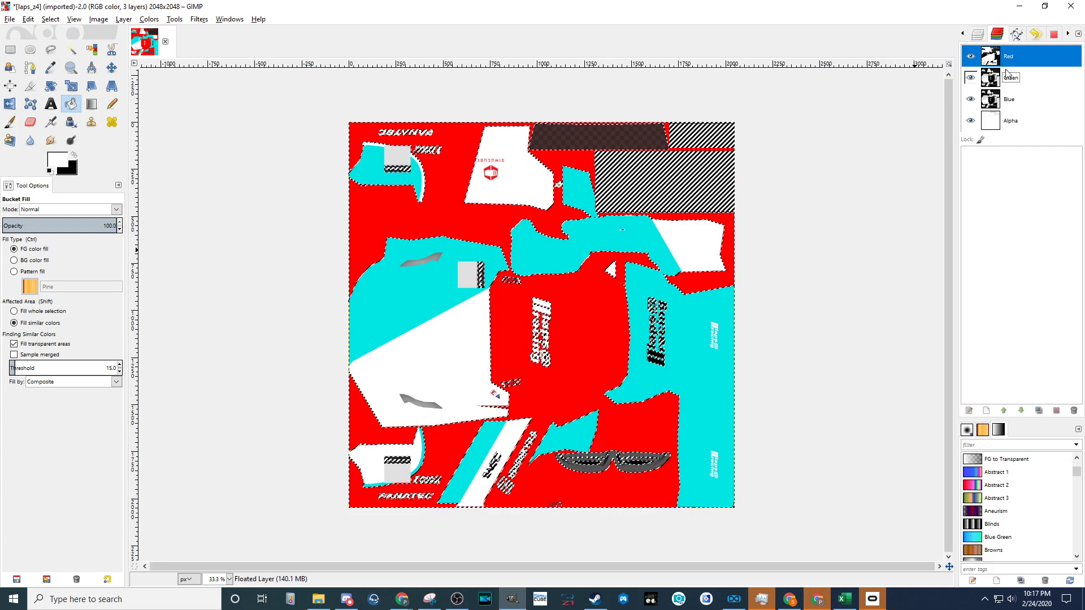
pyautogui.click(978, 34)
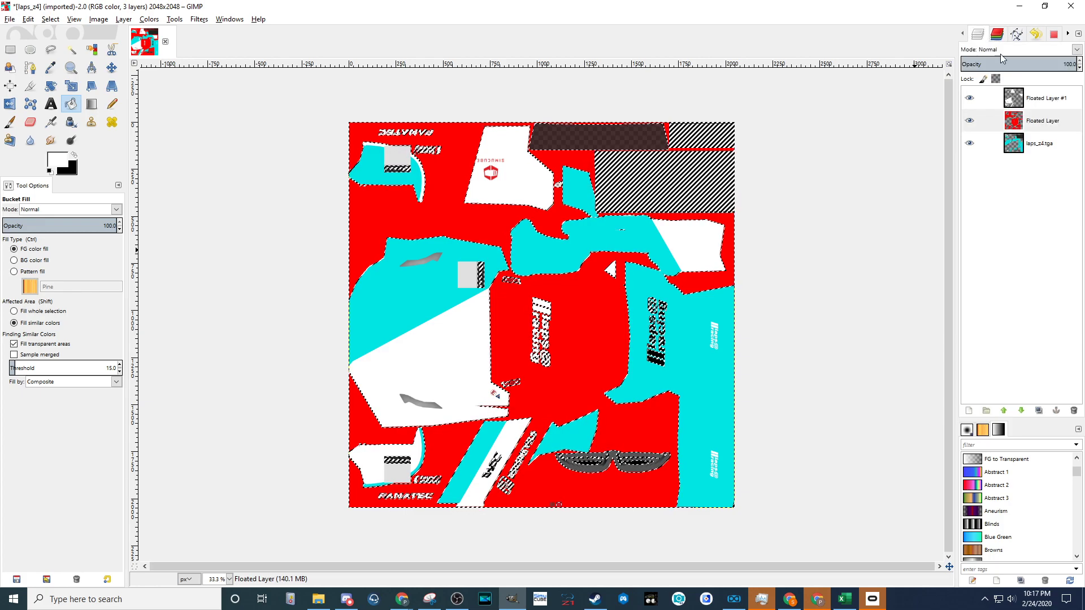
pyautogui.moveTo(1040, 143); pyautogui.dragTo(71, 29)
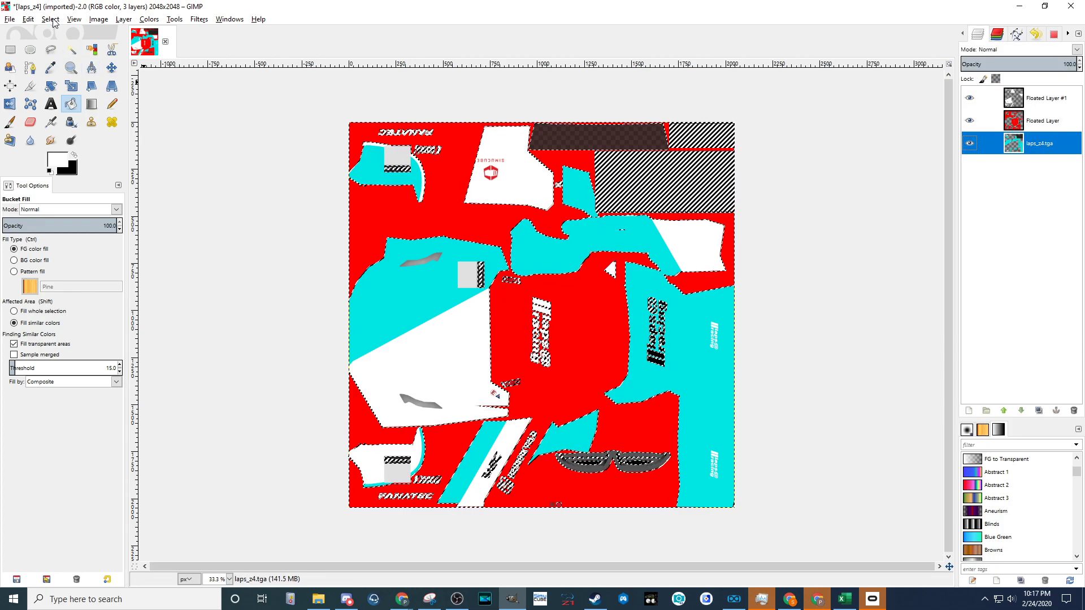
# Step: Select the cyan areas by colour and add the red areas to the selection
pyautogui.click(50, 19)
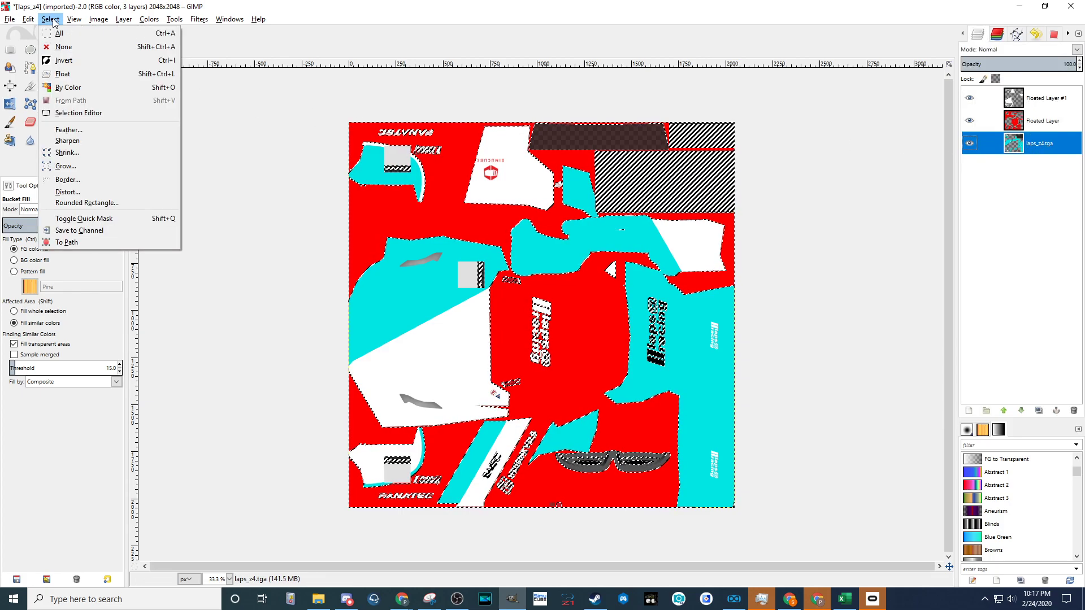
pyautogui.click(61, 88)
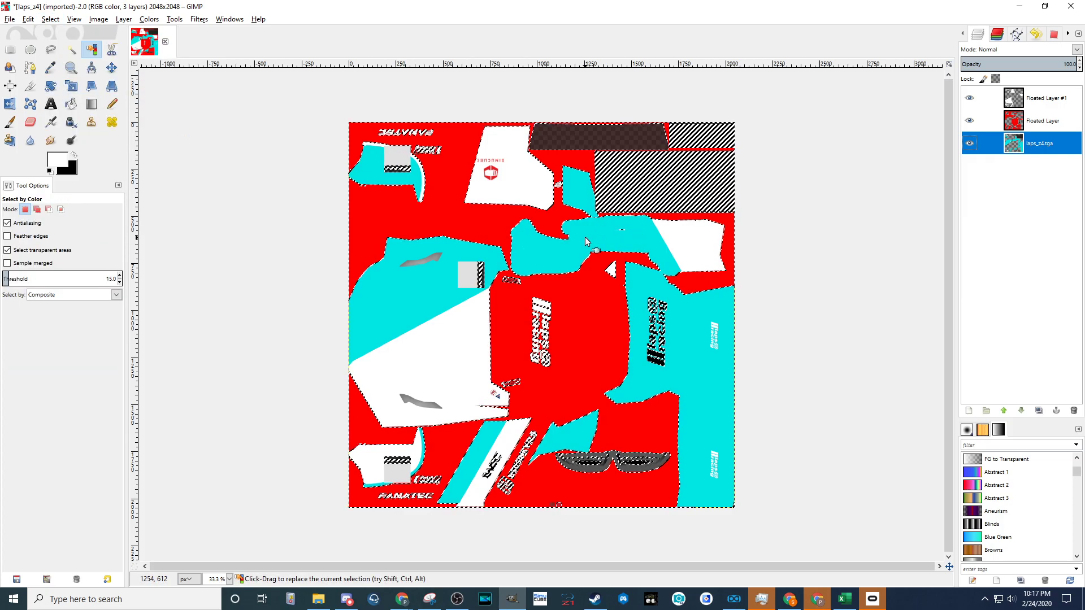
pyautogui.click(561, 262)
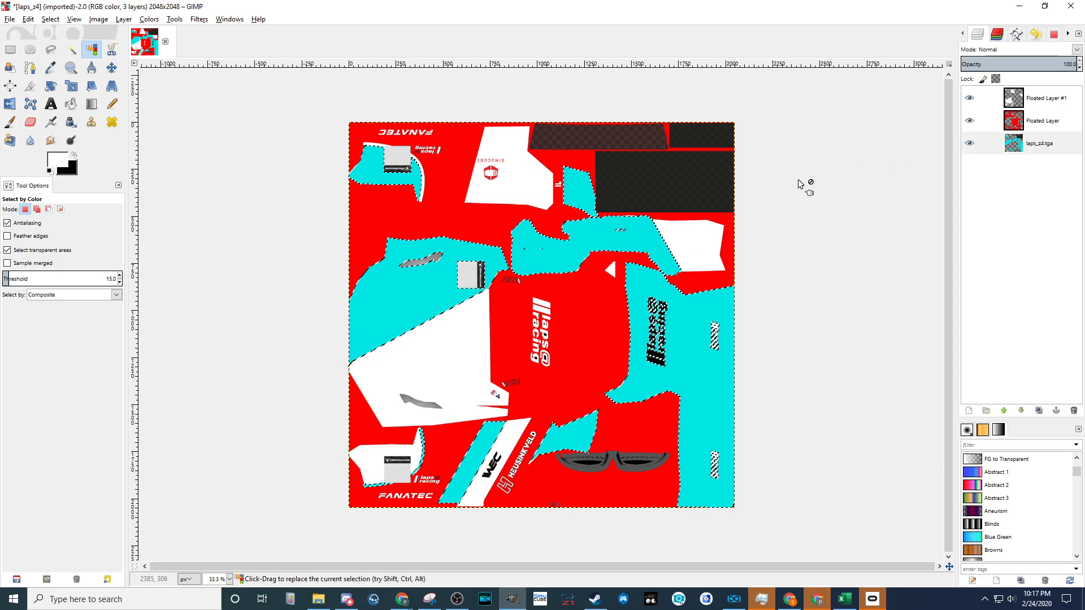
pyautogui.keyDown('shift'); pyautogui.click(582, 298); pyautogui.keyUp('shift')
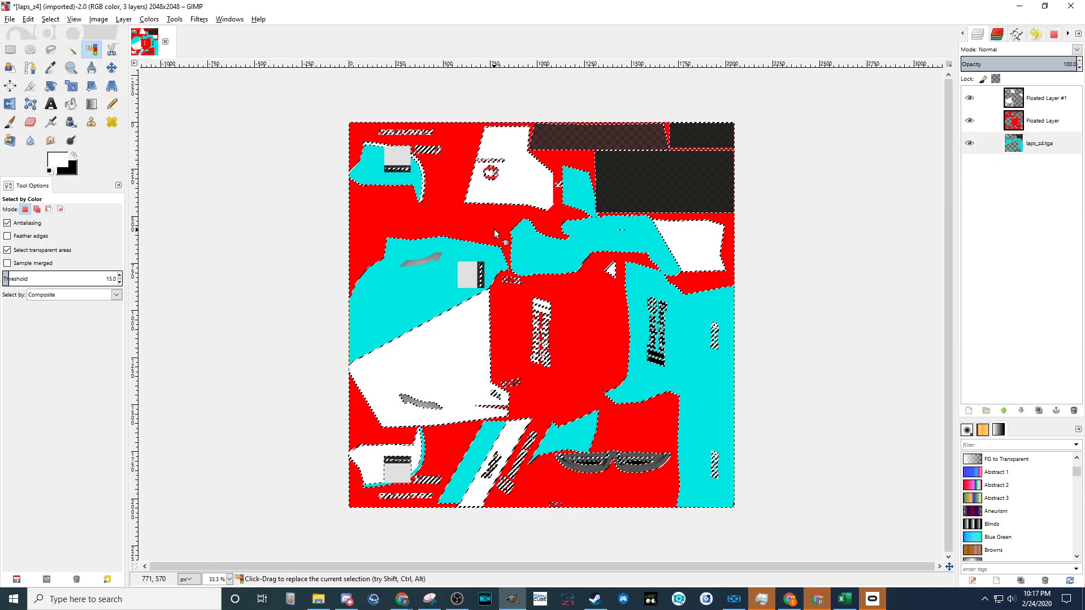
pyautogui.click(50, 18)
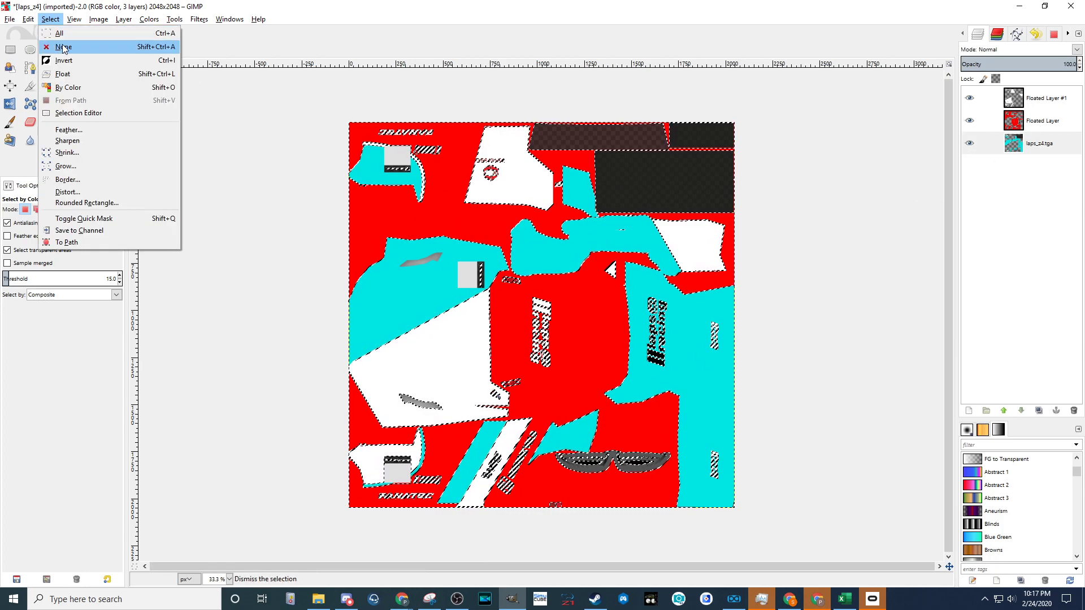
pyautogui.press('Escape')
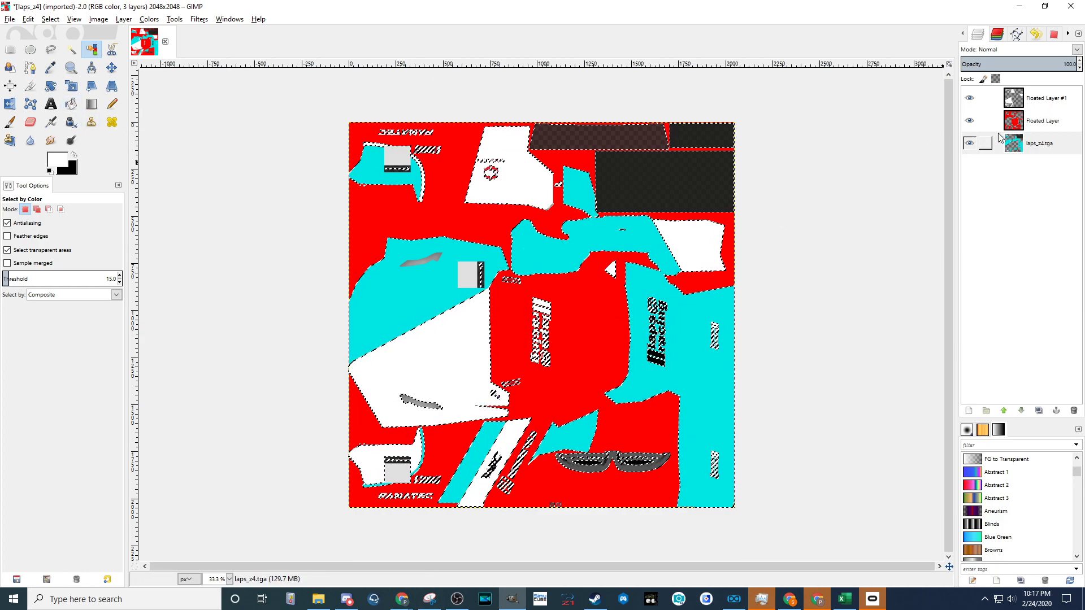
# Step: Hide both floated layers, clear the selection, and select the grey and transparent regions by colour
pyautogui.click(1020, 148)
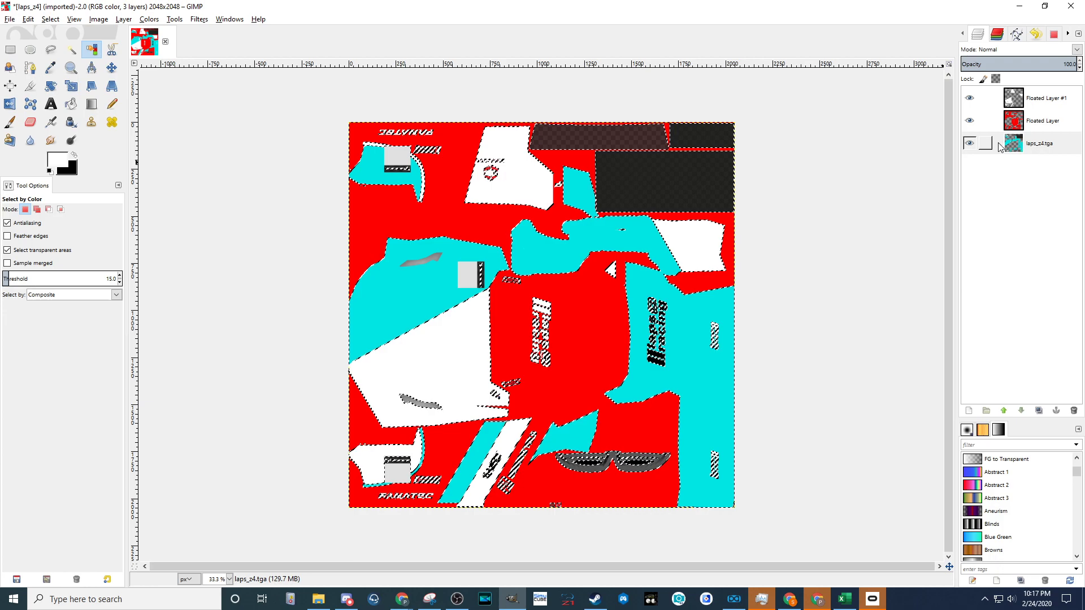
pyautogui.click(970, 121)
pyautogui.click(970, 98)
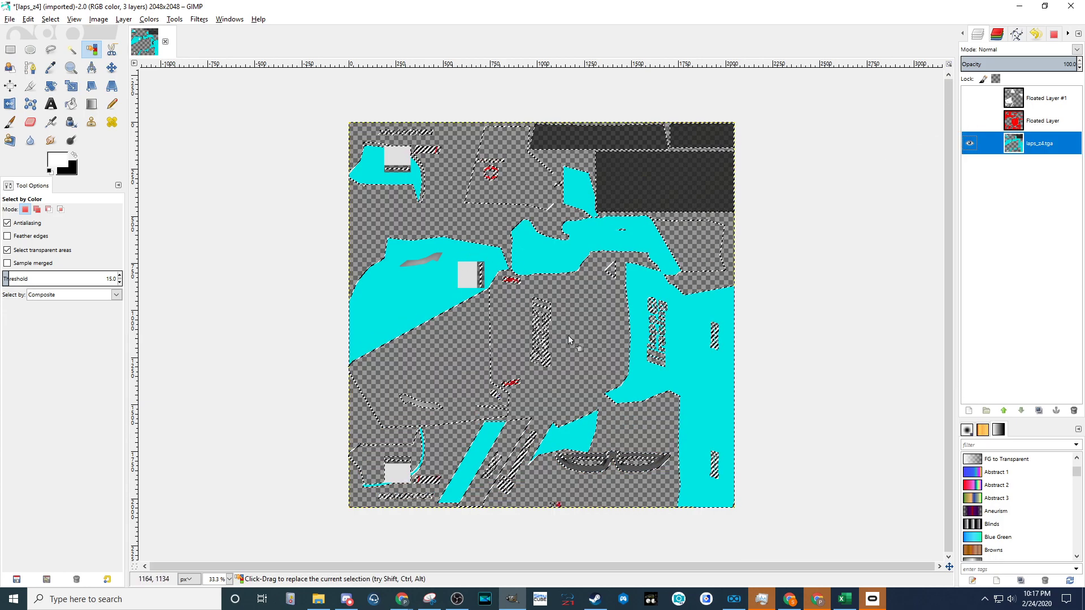
pyautogui.click(50, 18)
pyautogui.click(59, 47)
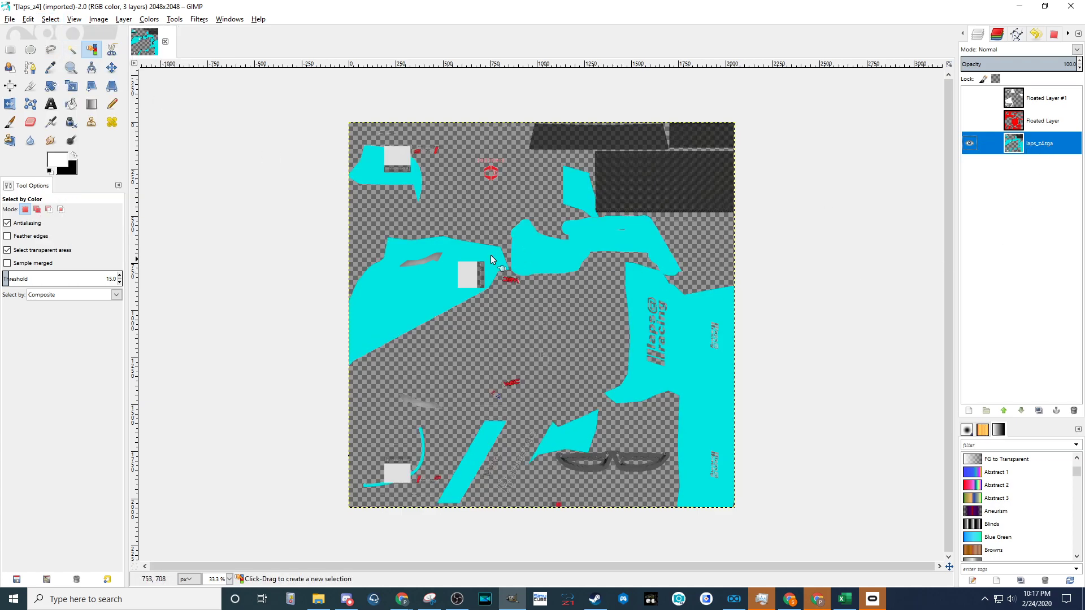
pyautogui.click(50, 19)
pyautogui.click(62, 88)
pyautogui.click(561, 338)
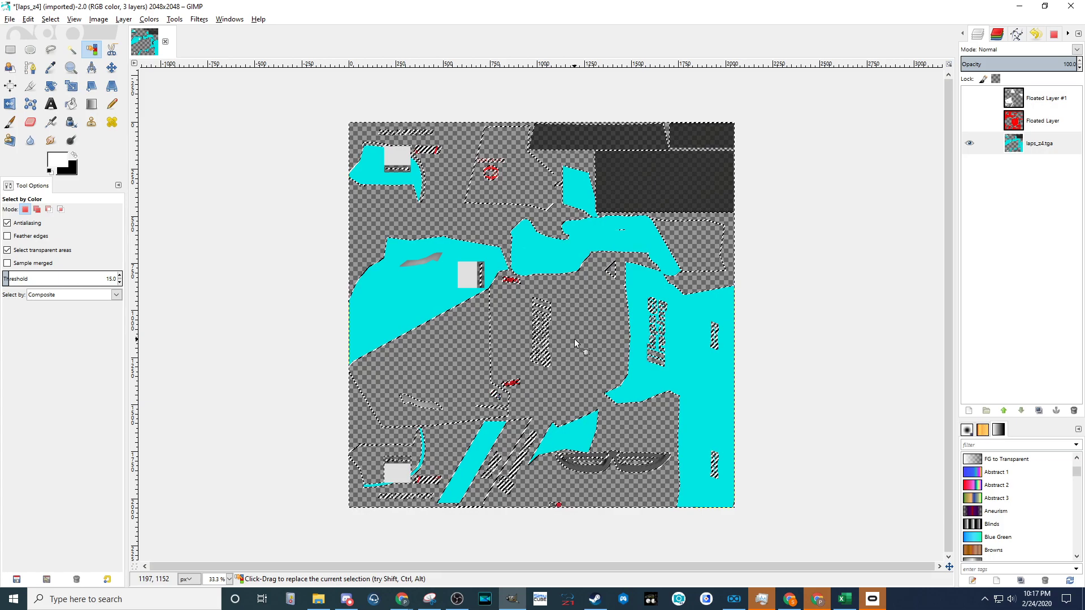
# Step: Invert the selection so the coloured areas are selected
pyautogui.click(50, 20)
pyautogui.click(64, 60)
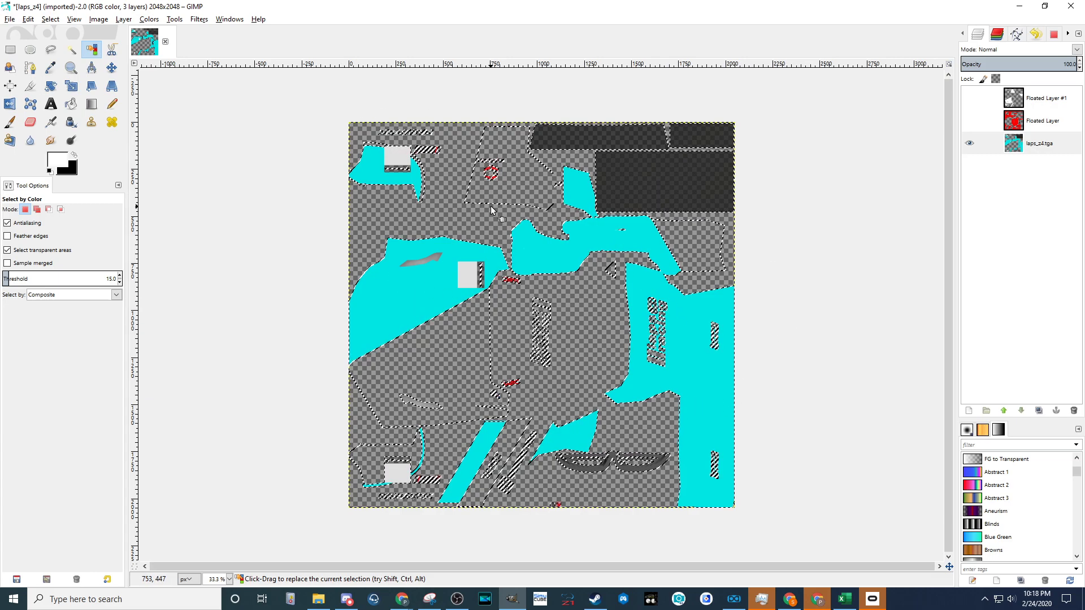
pyautogui.click(997, 35)
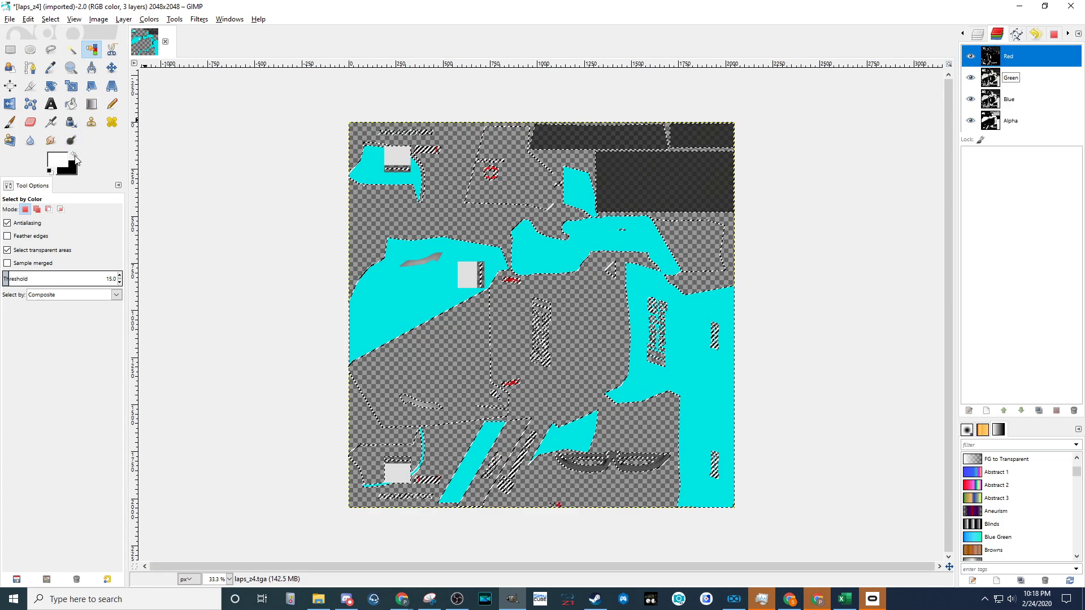
# Step: Make black the foreground, choose Bucket Fill, and show the red Floated Layer again
pyautogui.press('x')
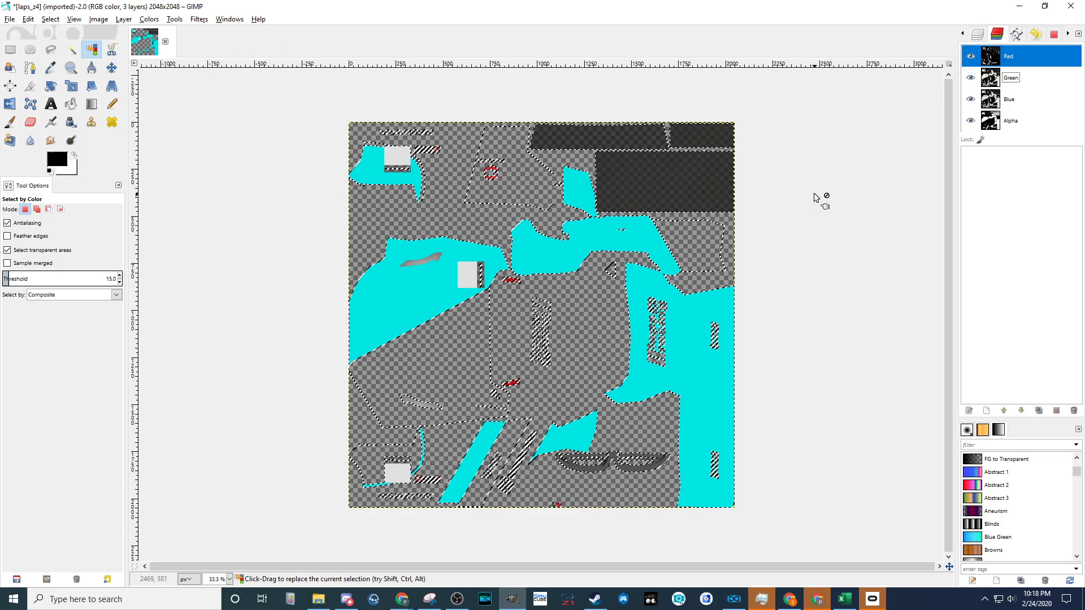
pyautogui.click(70, 104)
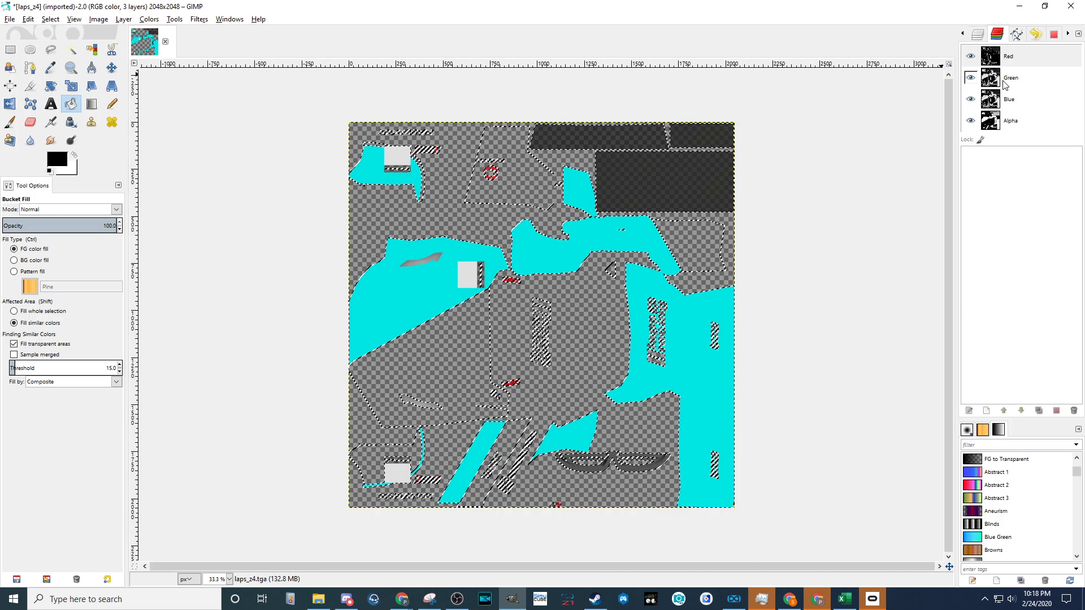
pyautogui.hotkey('ctrl', 'l')
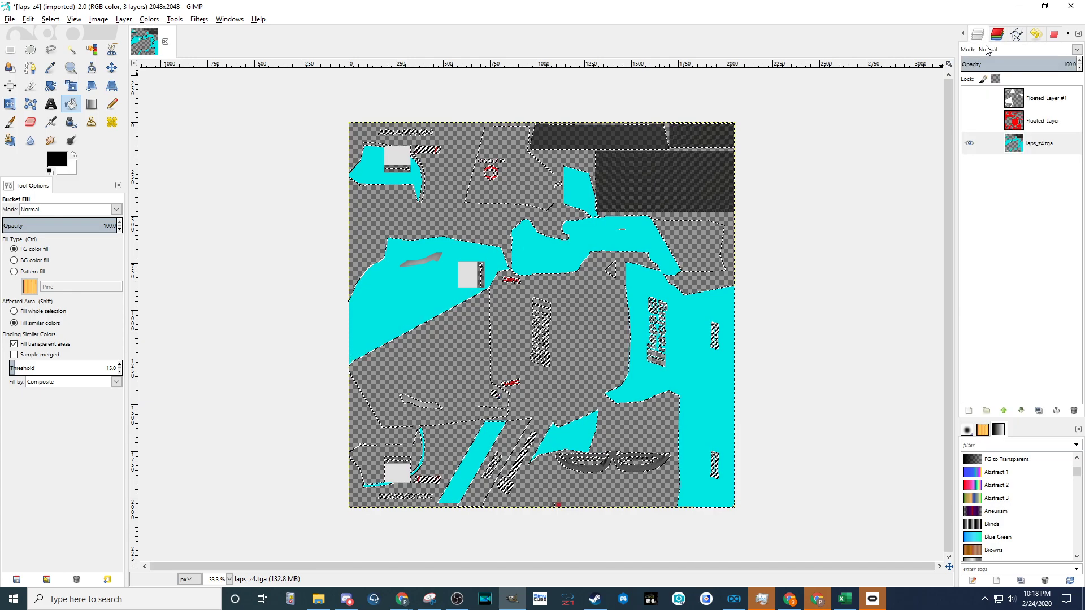
pyautogui.click(969, 121)
# Step: Select the Green channel and make laps_z4.tga the active layer
pyautogui.click(997, 35)
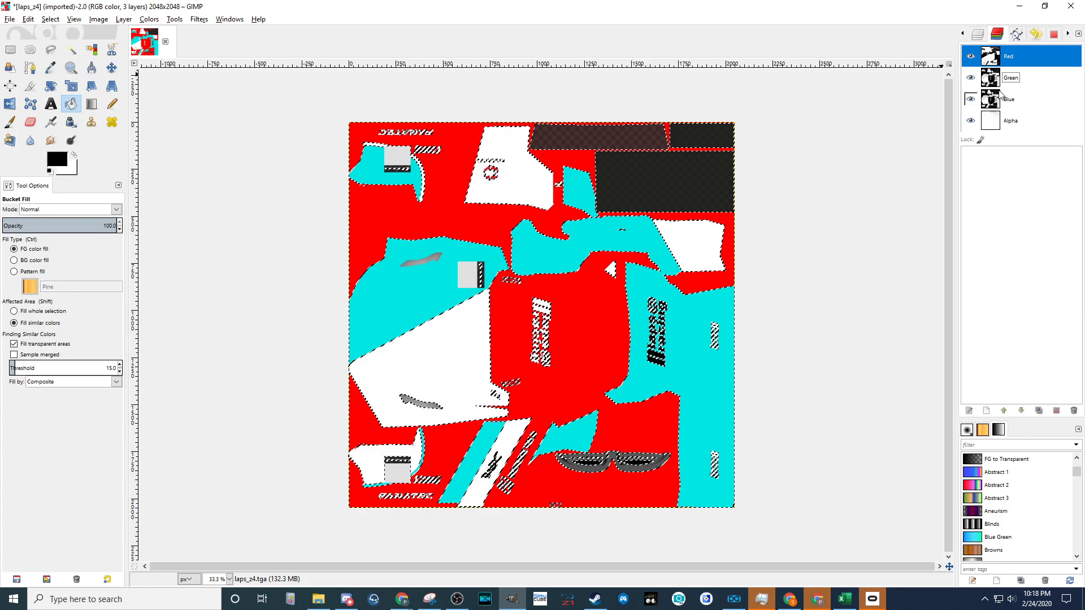
pyautogui.click(1013, 80)
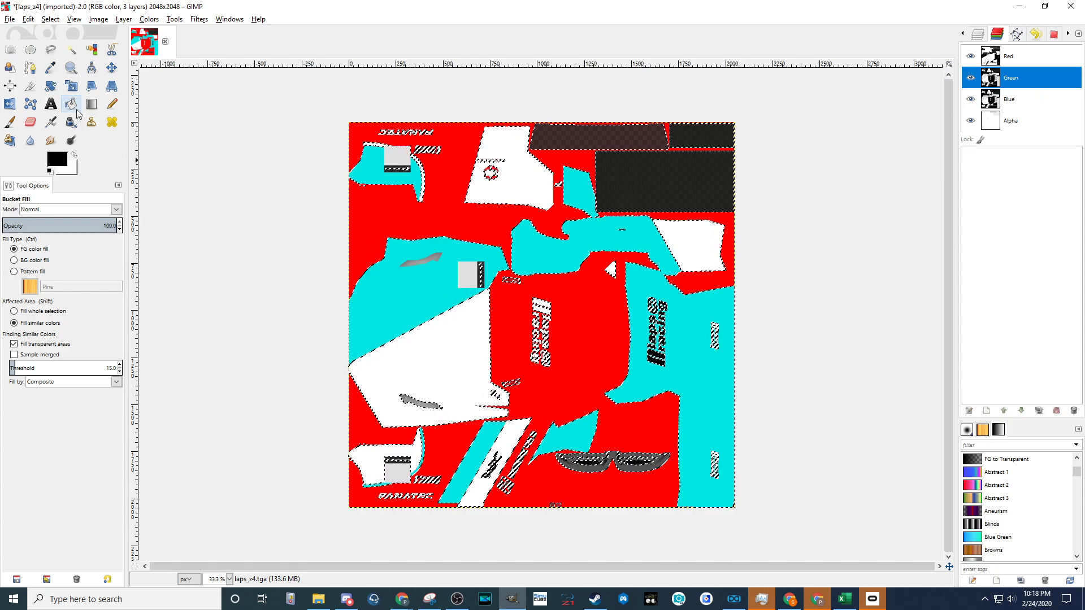
pyautogui.click(978, 33)
pyautogui.click(983, 143)
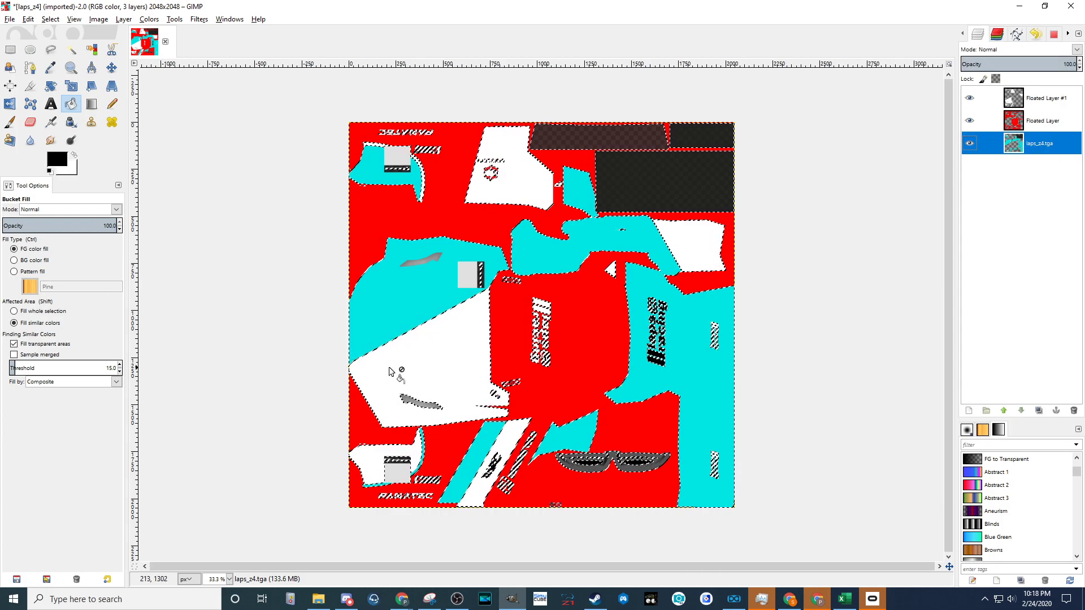
# Step: Set the foreground colour to dark grey 262626 from the colour history swatches
pyautogui.click(57, 162)
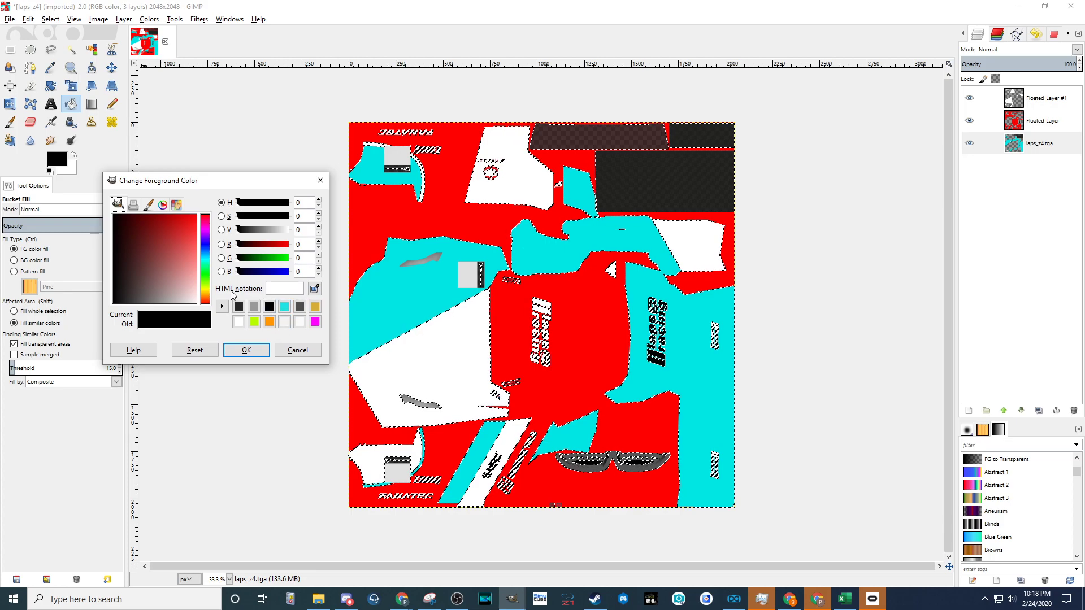
pyautogui.click(301, 308)
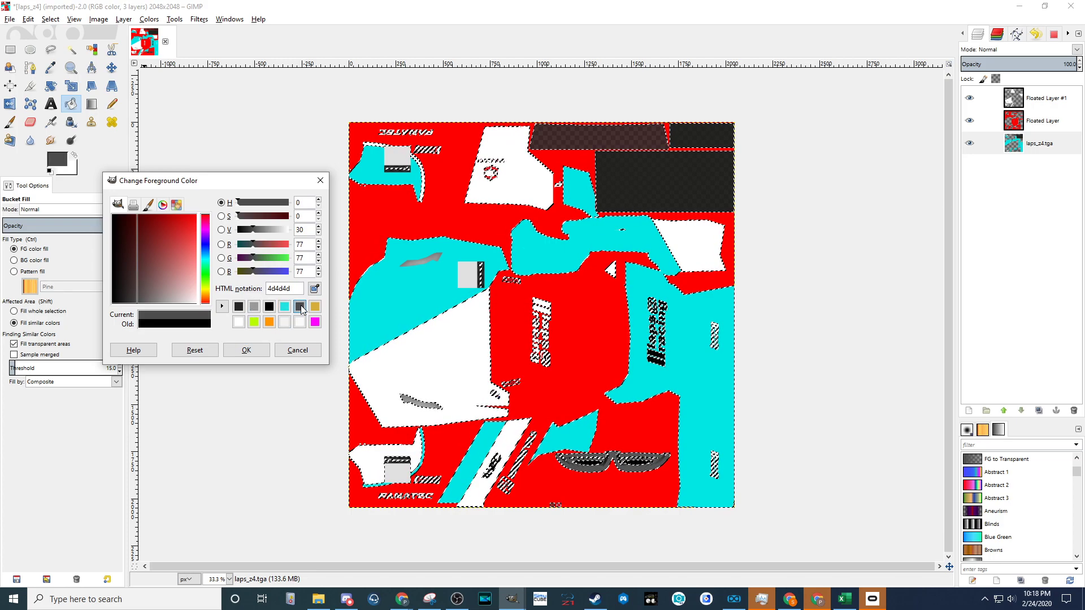
pyautogui.click(238, 309)
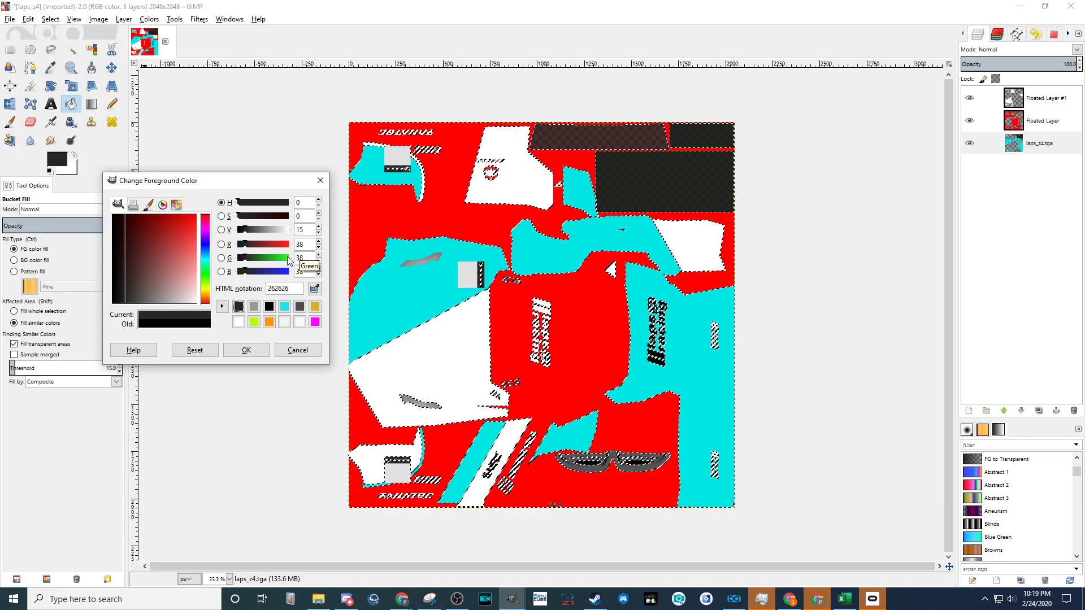
pyautogui.click(257, 350)
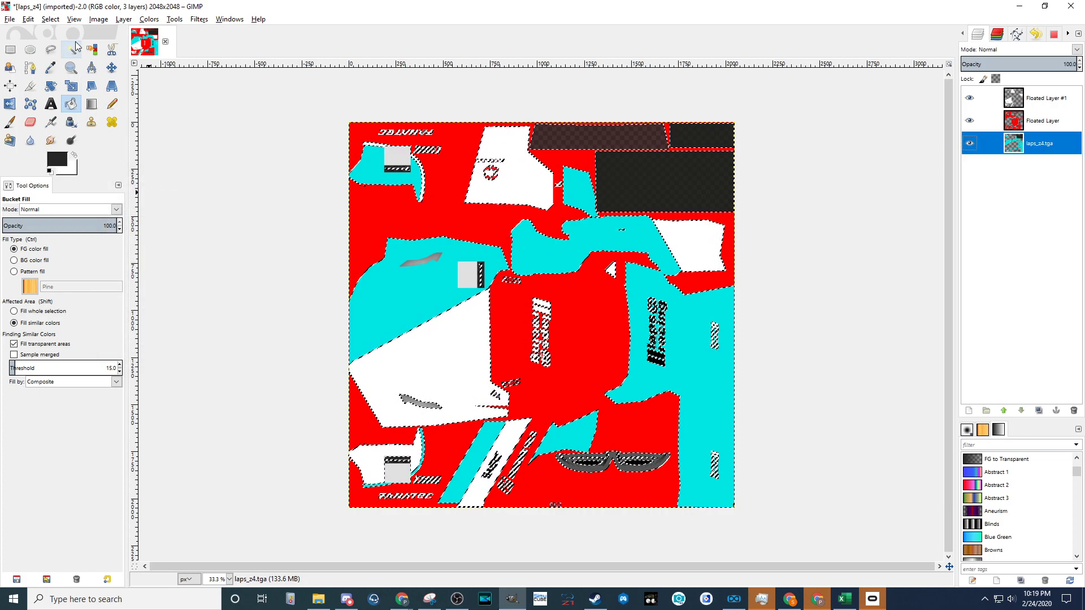
# Step: Bucket-fill the whole selection, turning the cyan panels blue and the grey patches magenta
pyautogui.click(999, 35)
pyautogui.click(979, 35)
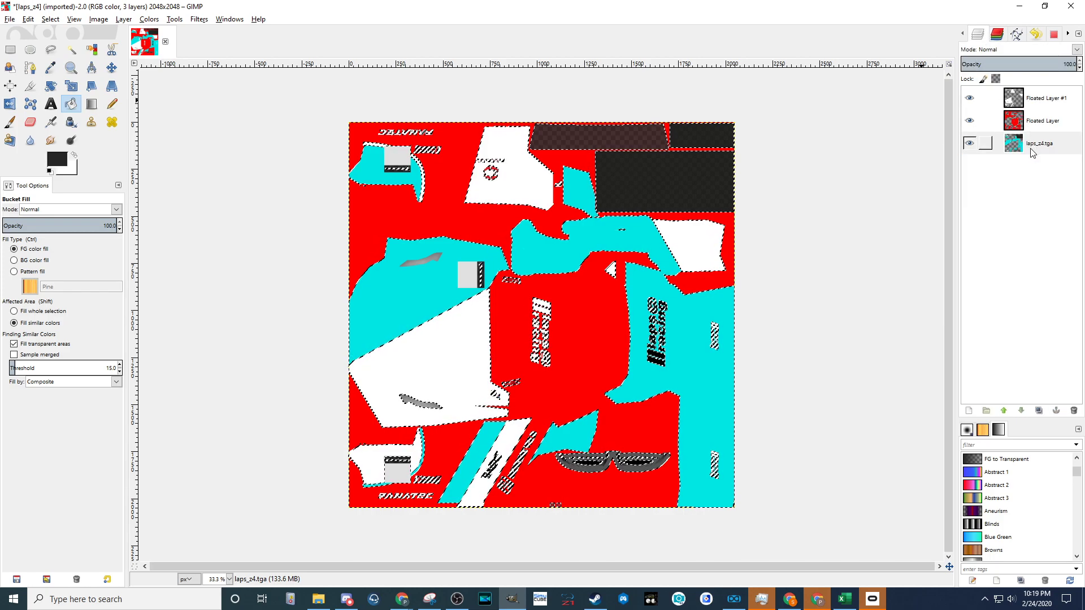
pyautogui.click(426, 289)
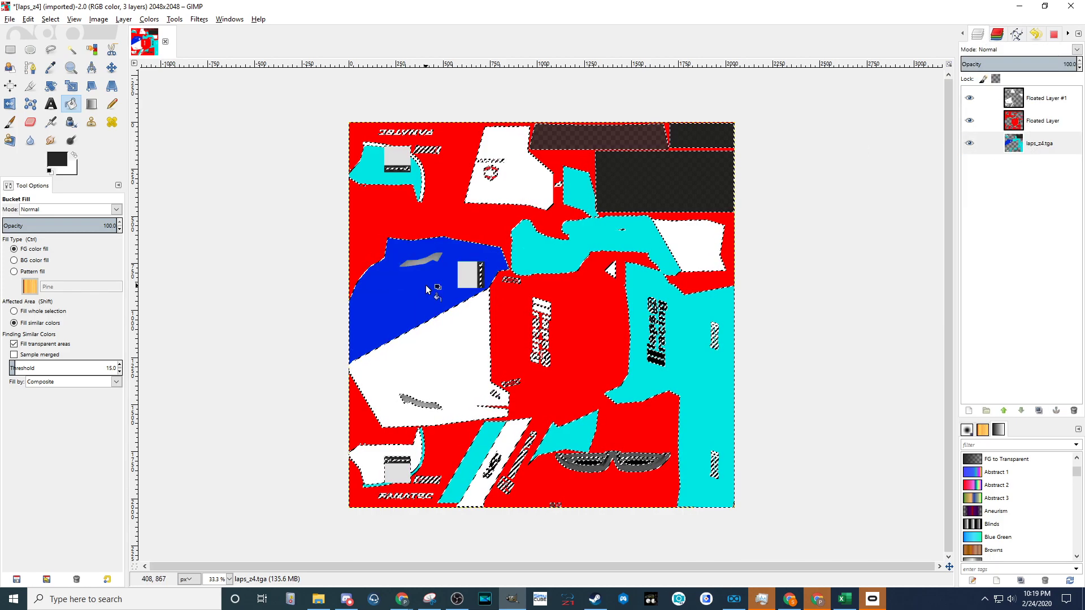
pyautogui.click(14, 311)
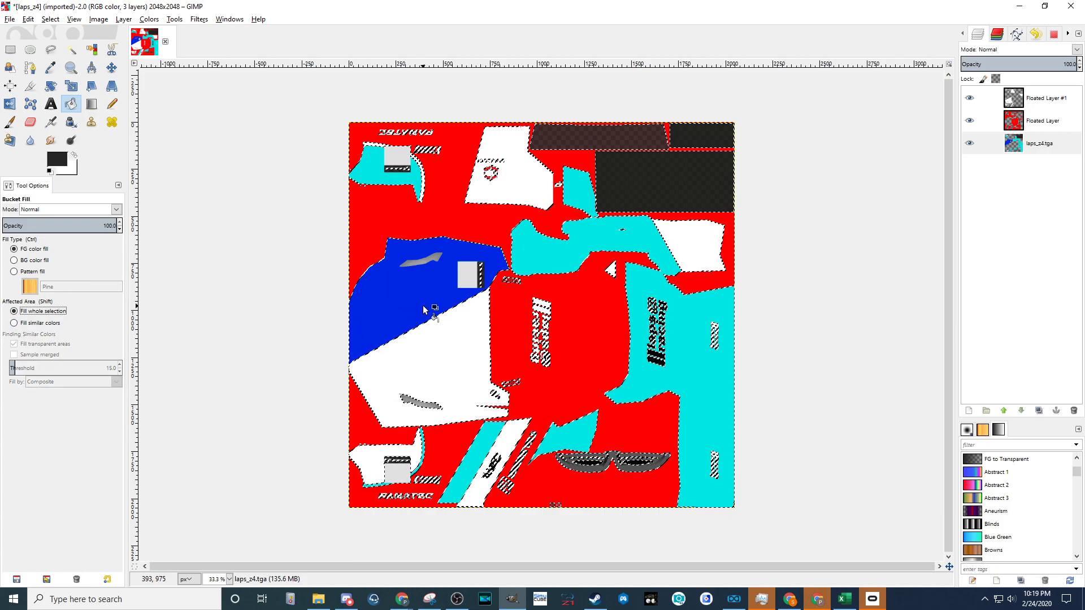
pyautogui.click(424, 310)
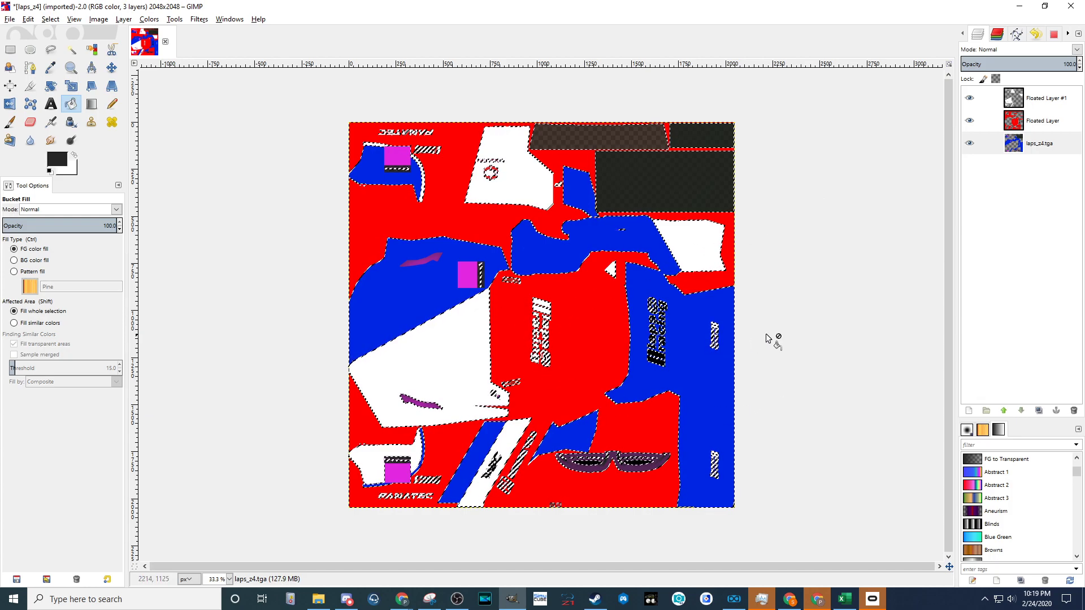
# Step: Make Floated Layer the active layer and switch to Select by Color
pyautogui.click(1038, 122)
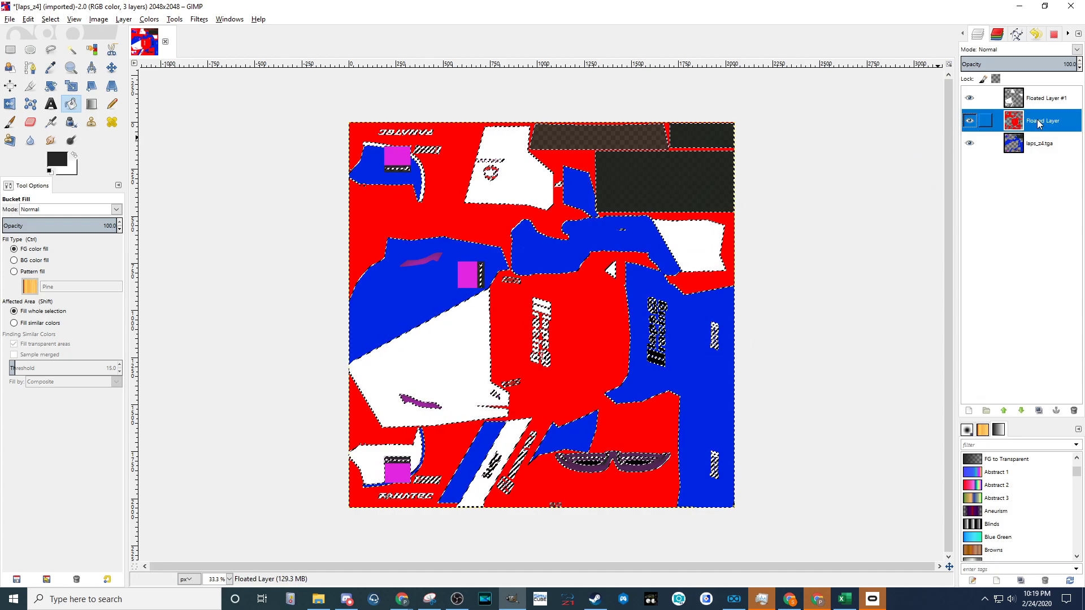
pyautogui.click(50, 19)
pyautogui.click(68, 88)
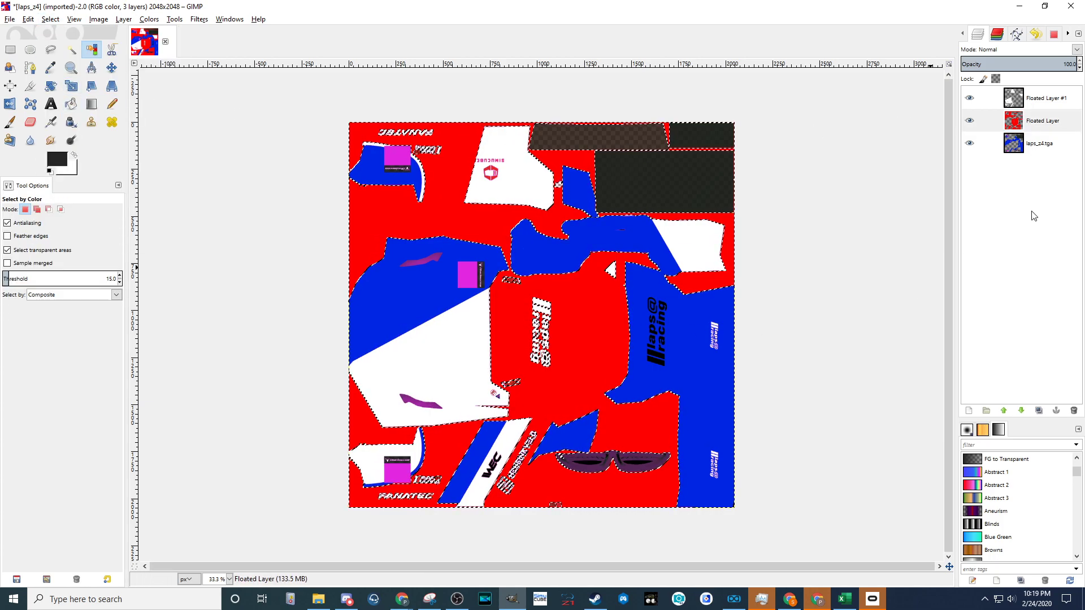
pyautogui.click(1006, 122)
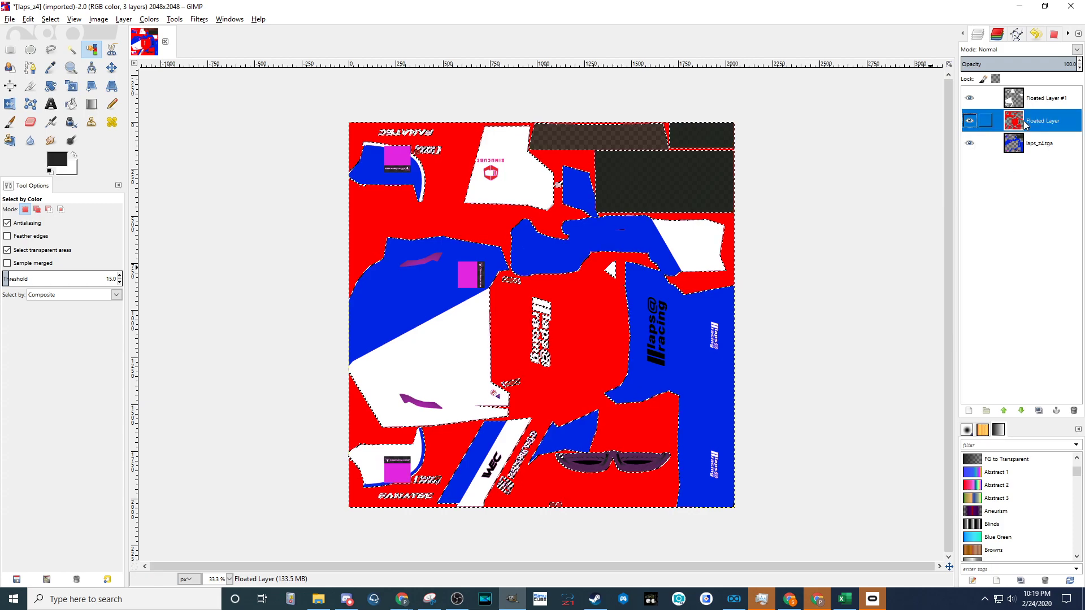
# Step: Switch to Select by Color and work on the Green channel
pyautogui.click(50, 20)
pyautogui.click(68, 87)
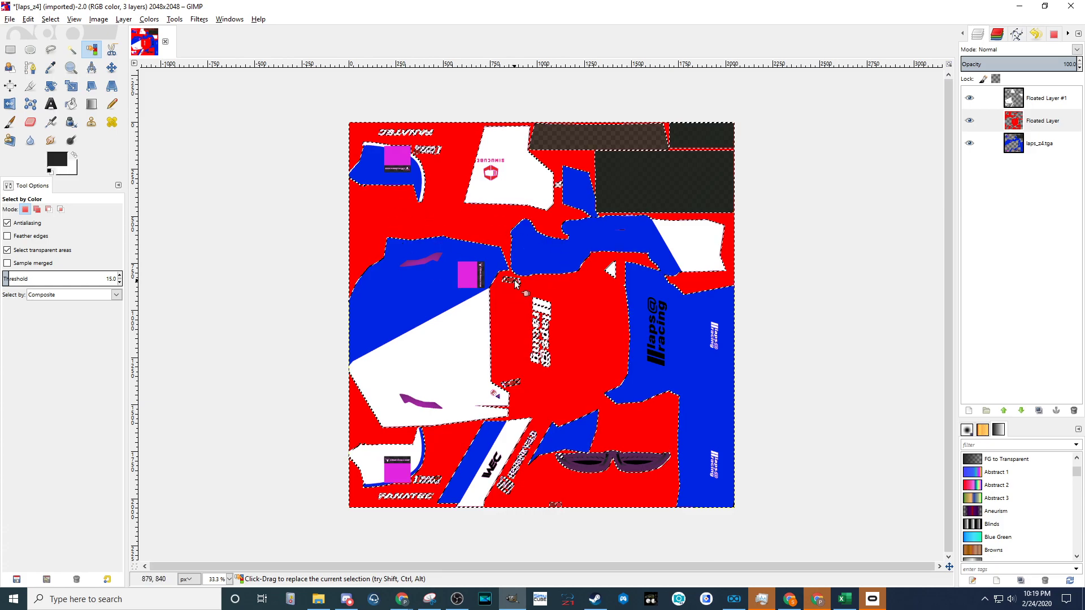
pyautogui.click(997, 33)
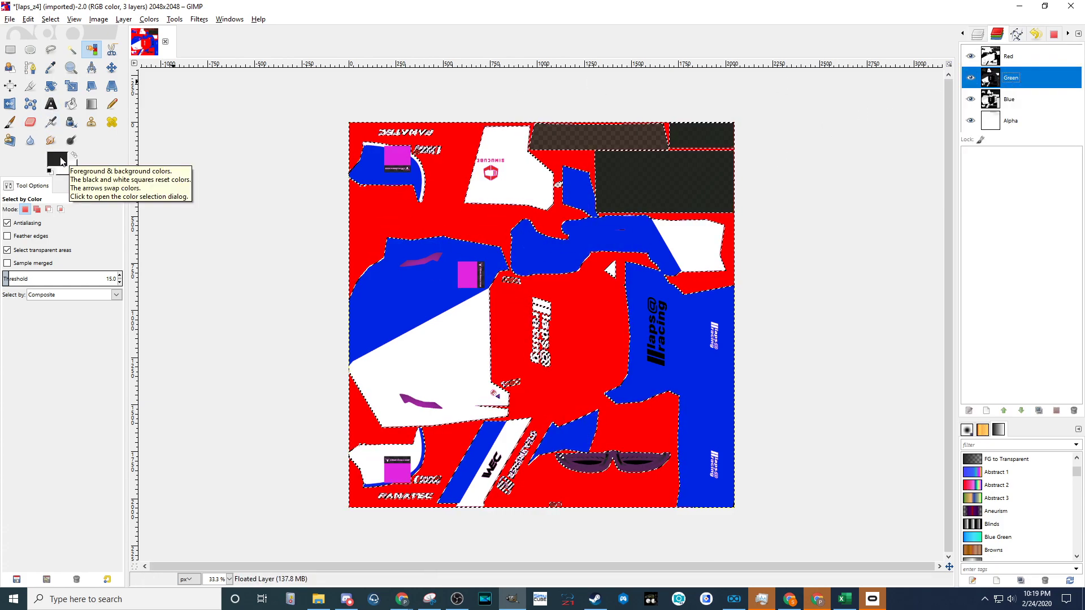
# Step: Check the metallic/roughness chart, then choose mid grey 999999 as the foreground colour
pyautogui.click(57, 159)
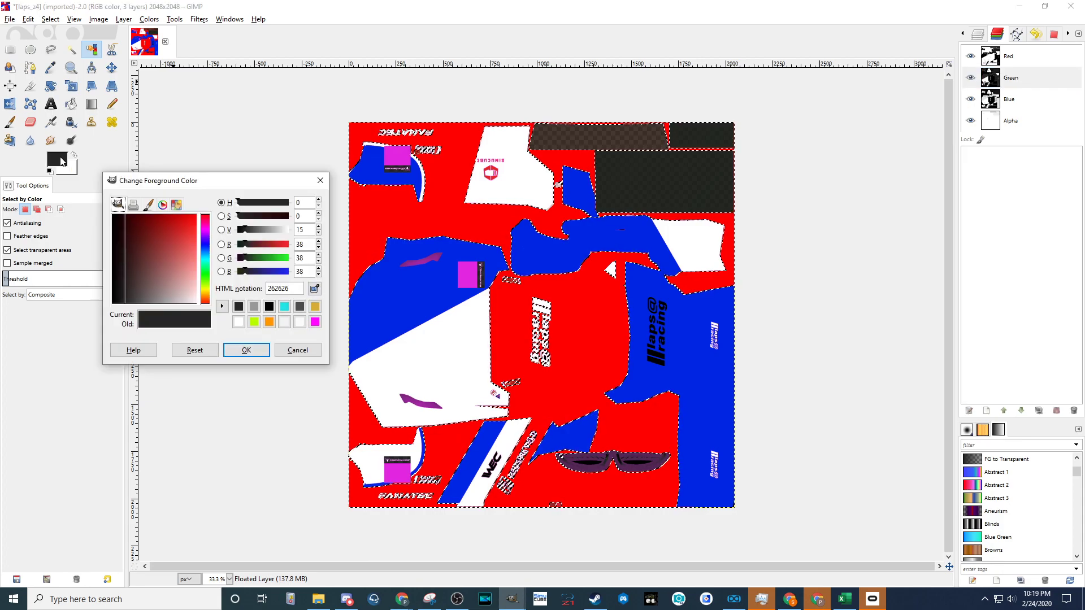
pyautogui.click(401, 544)
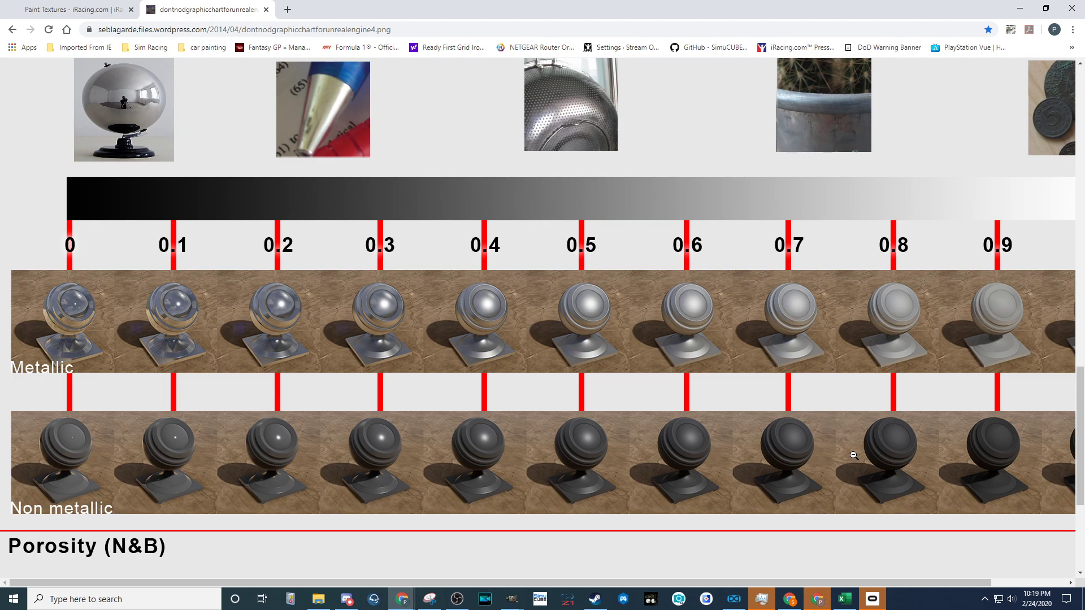
pyautogui.click(1022, 6)
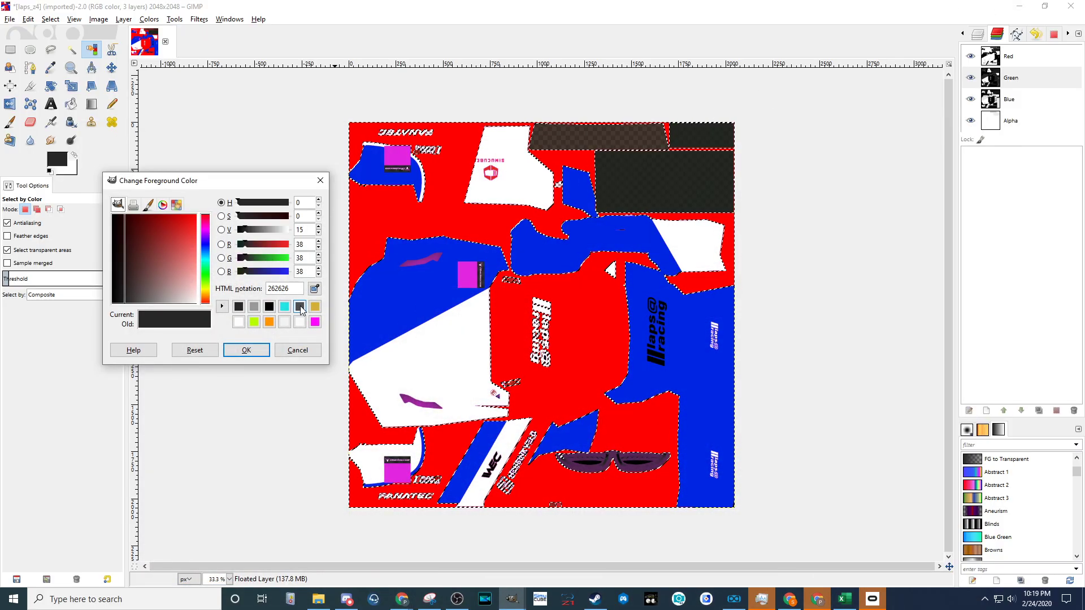
pyautogui.click(253, 307)
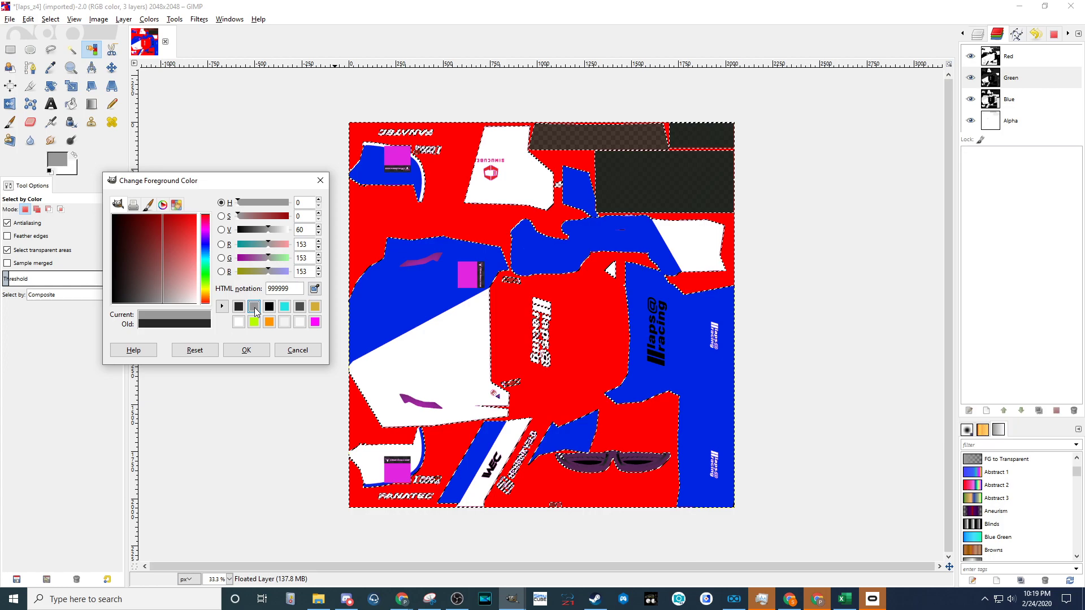
# Step: Confirm the 999999 foreground, bucket-fill the red areas orange, and make Floated Layer #1 active
pyautogui.click(251, 354)
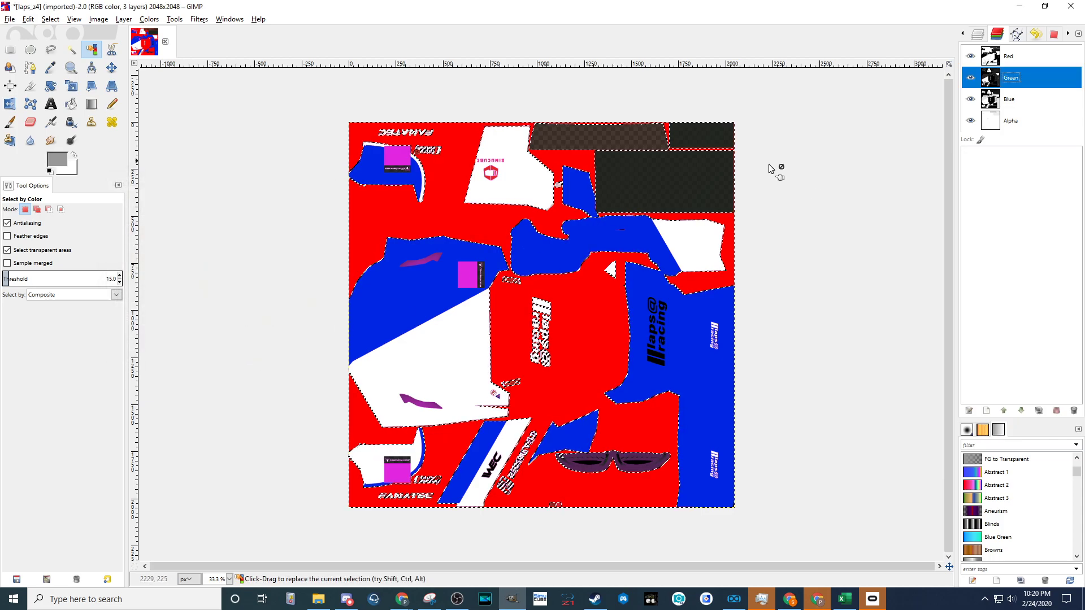
pyautogui.click(71, 104)
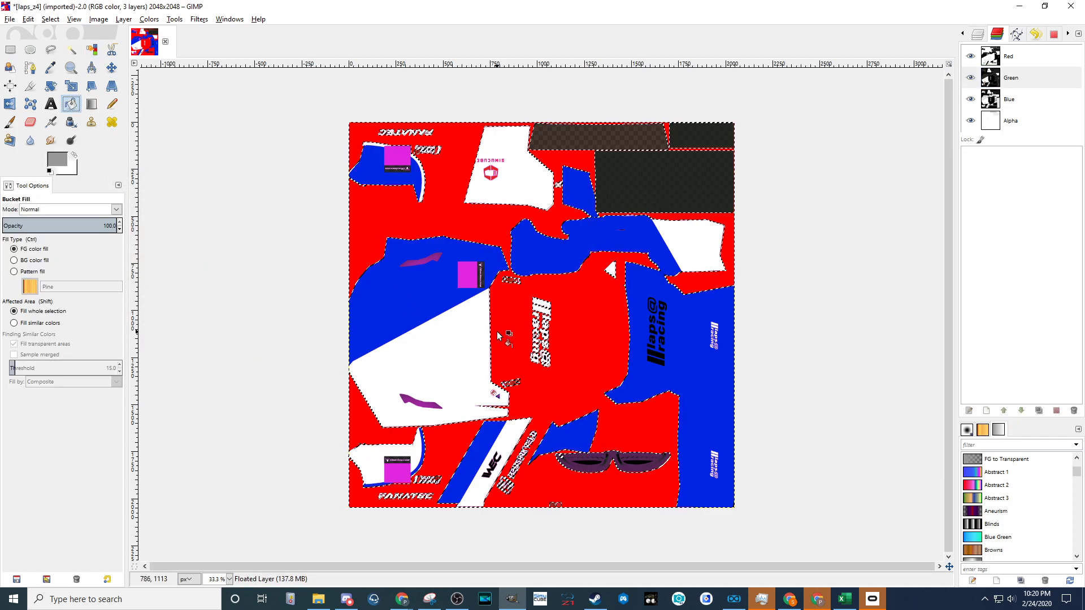
pyautogui.click(596, 315)
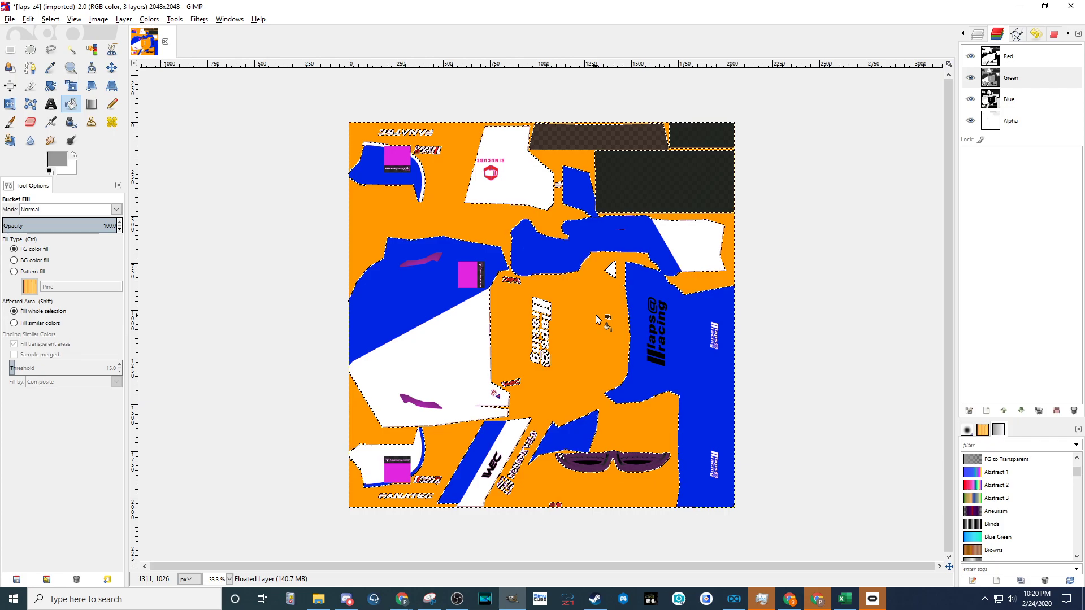
pyautogui.click(978, 34)
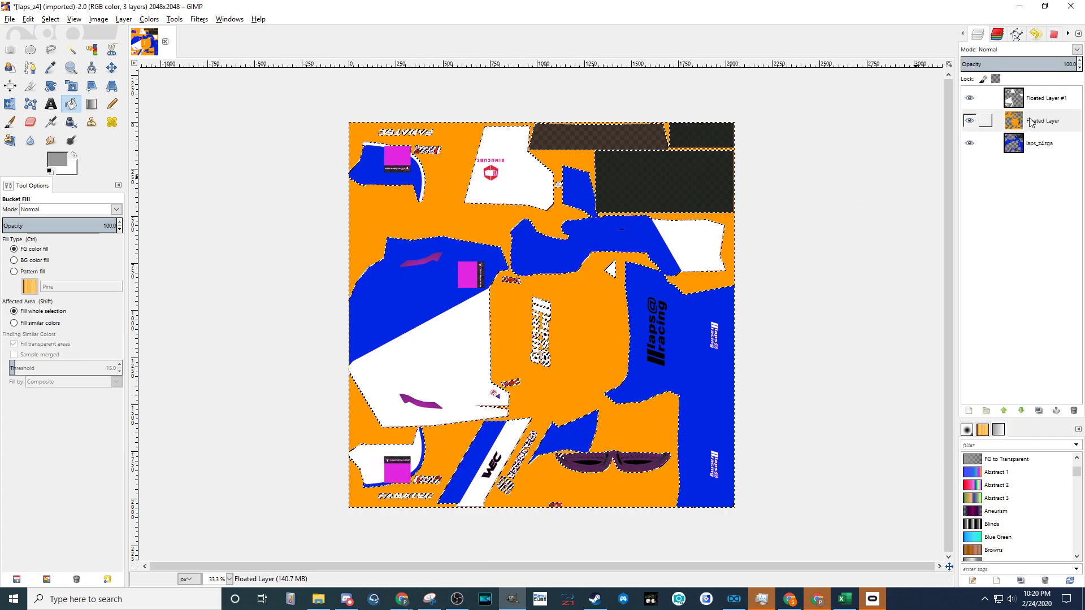
pyautogui.click(986, 98)
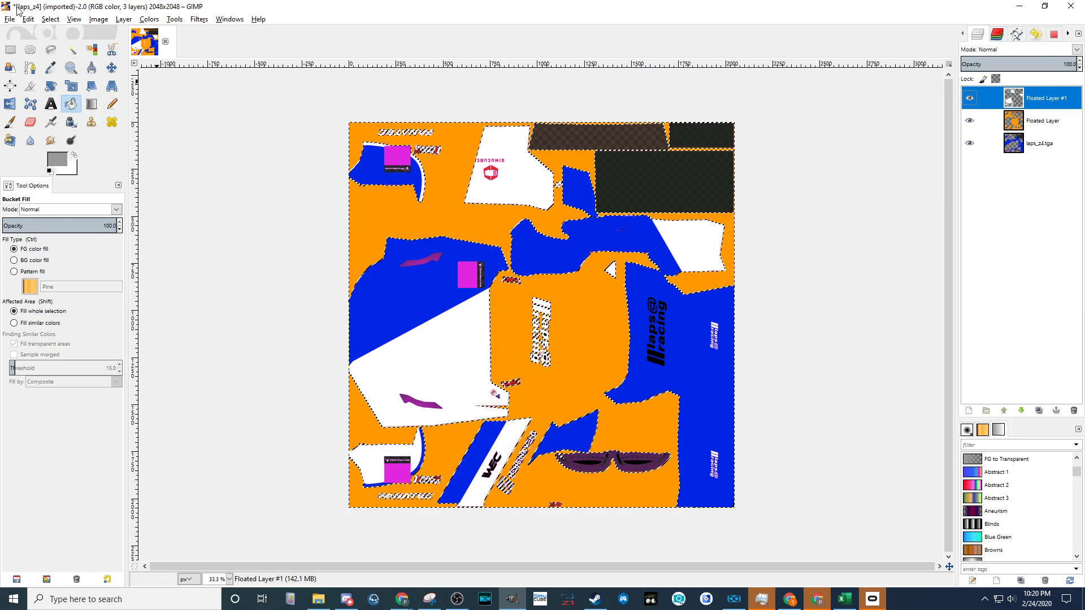
pyautogui.click(50, 19)
# Step: Select all white areas of the livery by colour, with the Green channel active
pyautogui.click(62, 85)
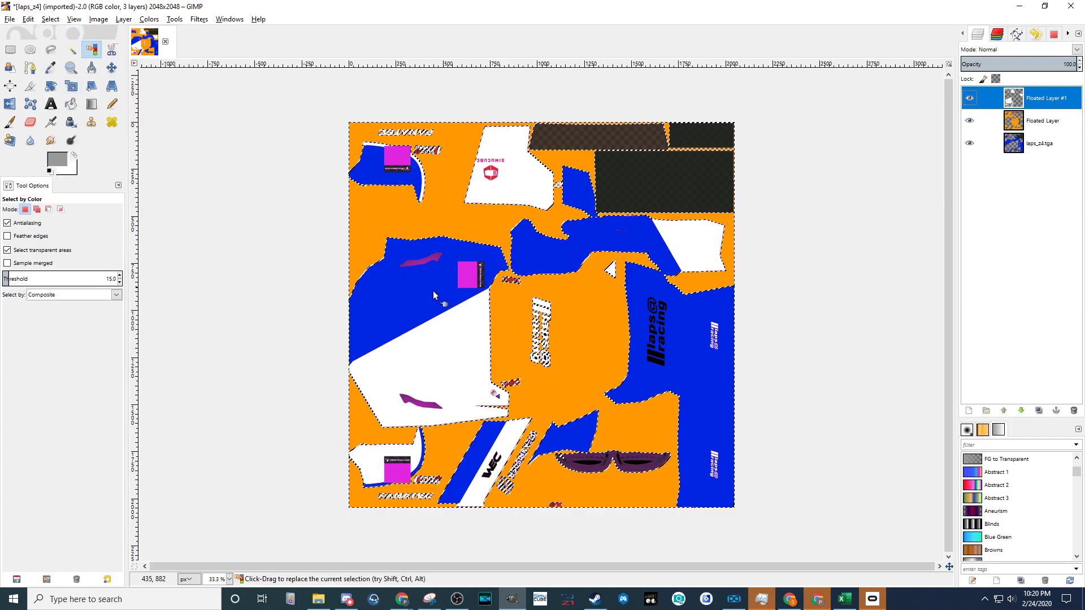
pyautogui.click(452, 354)
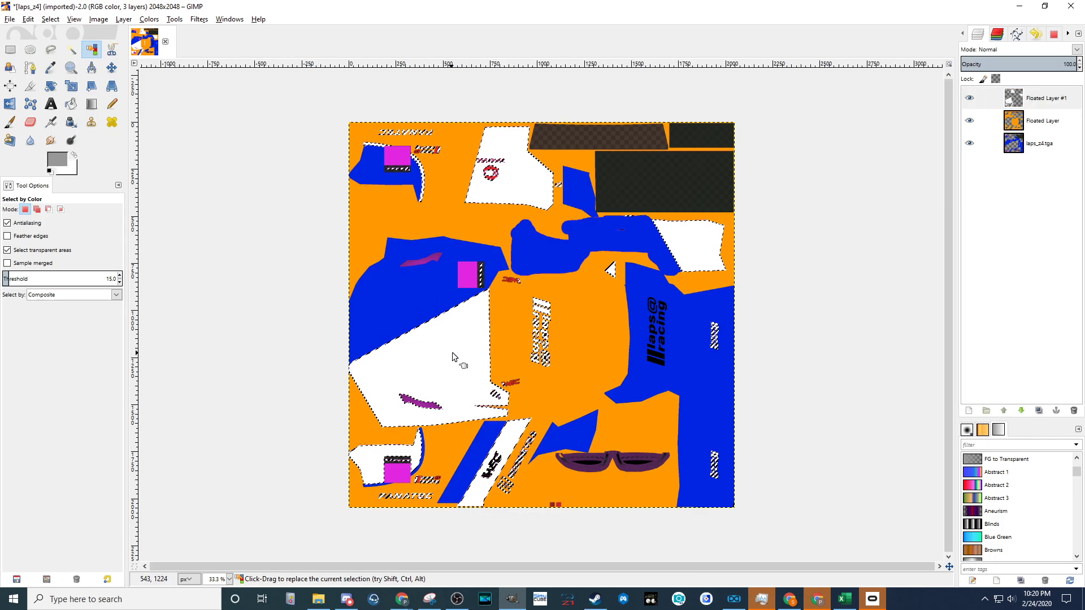
pyautogui.click(997, 34)
pyautogui.click(1011, 77)
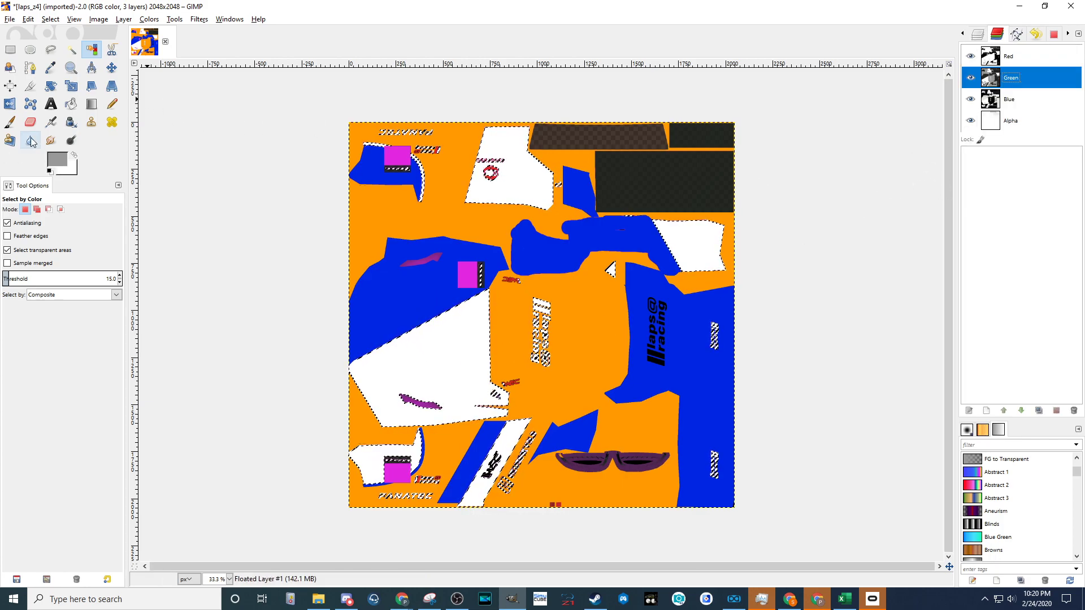
# Step: Set the foreground colour to pure black, 000000
pyautogui.click(57, 159)
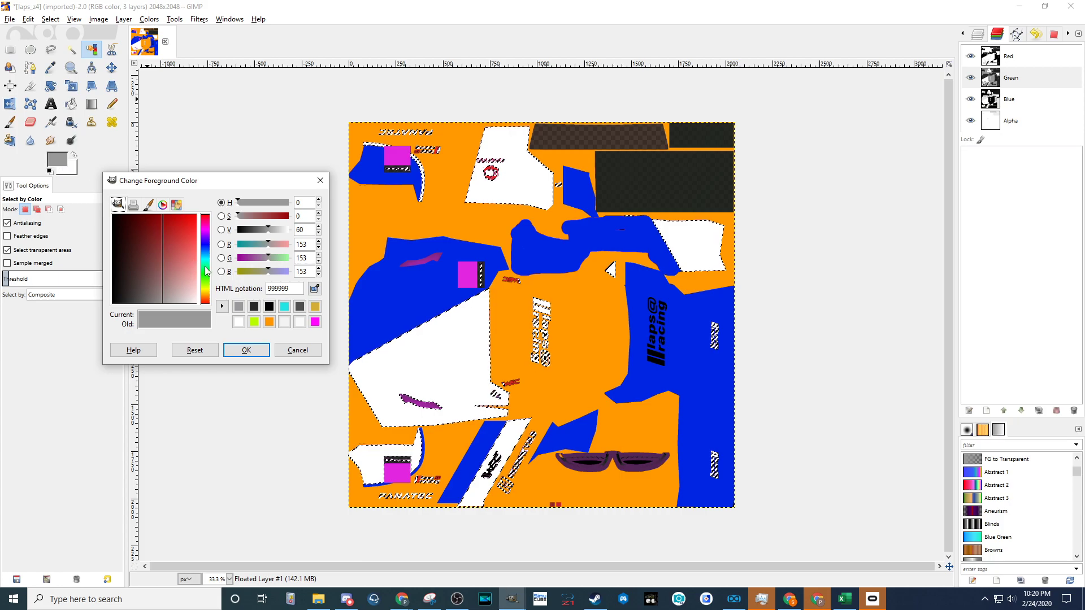
pyautogui.click(269, 307)
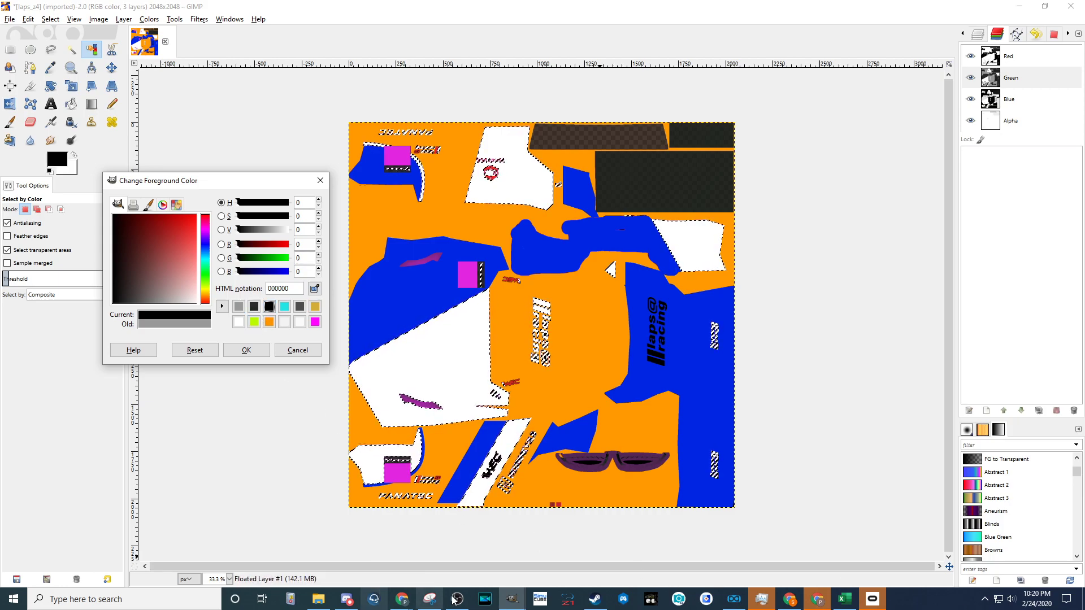
pyautogui.click(402, 599)
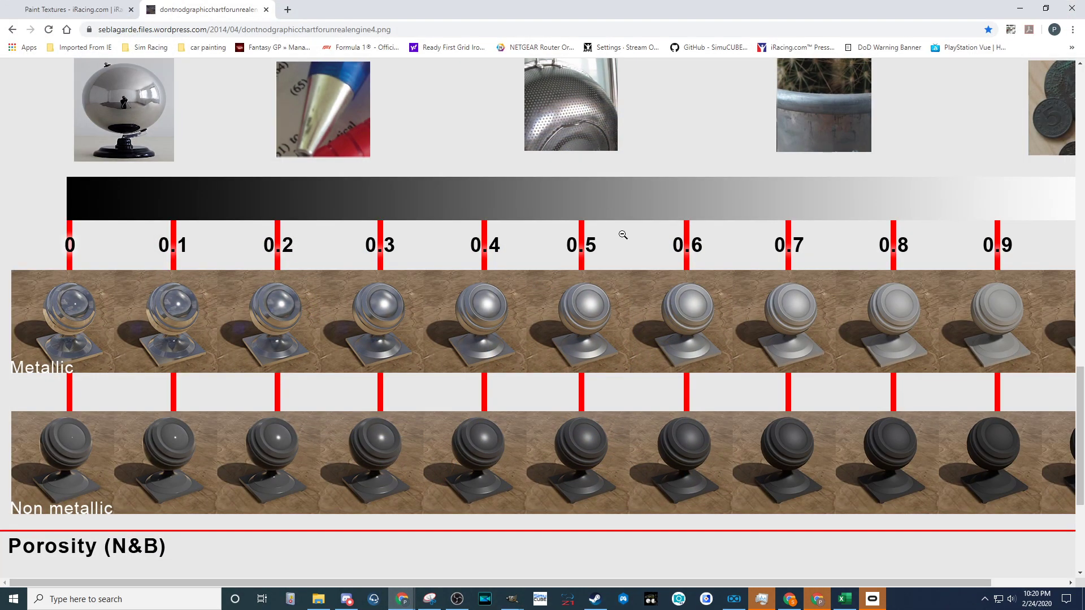
pyautogui.click(1020, 8)
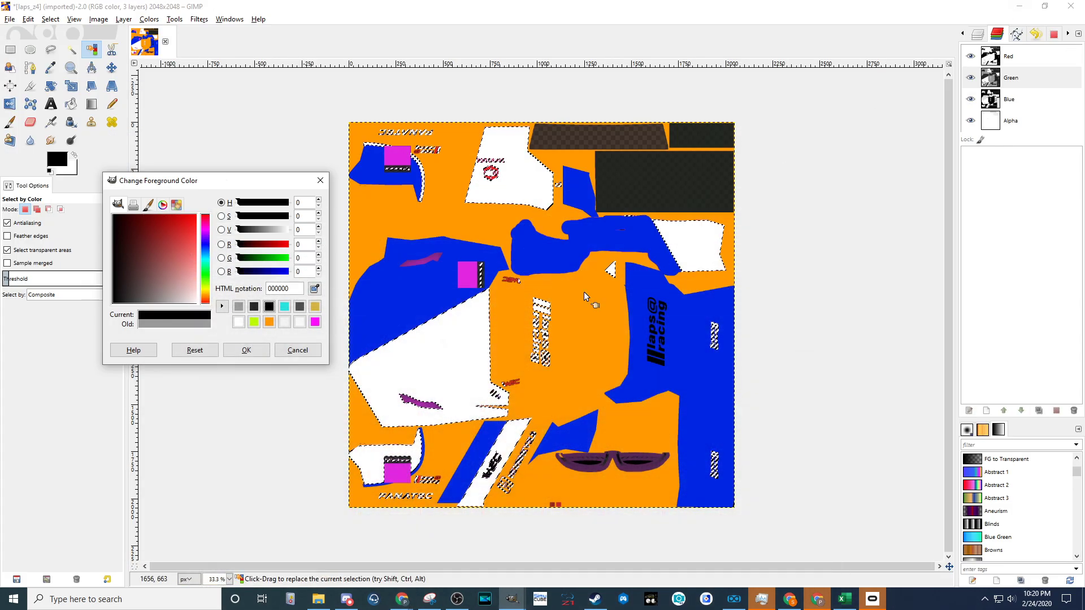
pyautogui.click(246, 351)
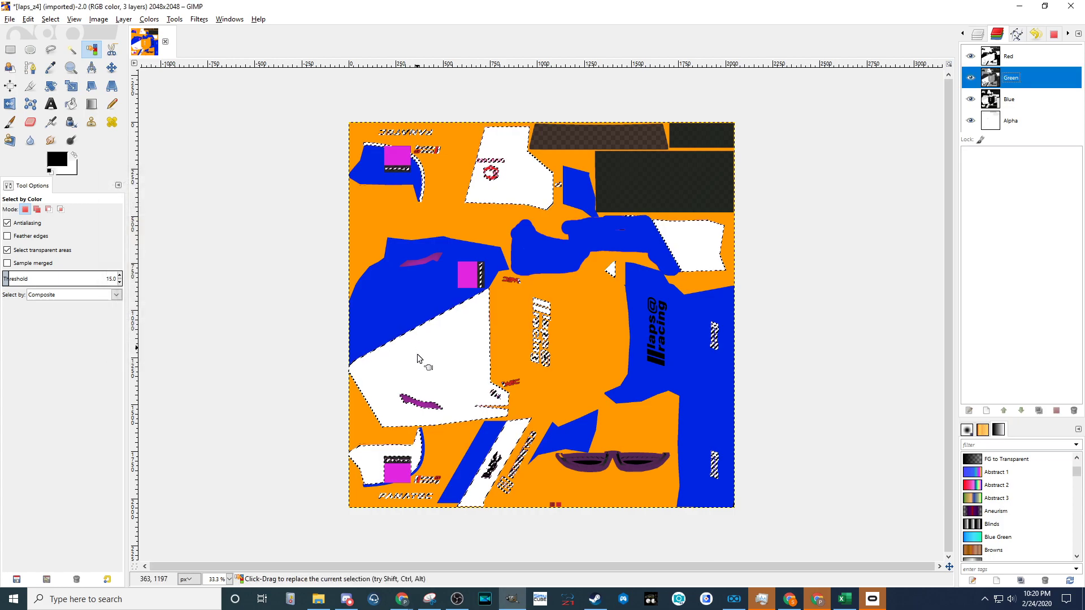
# Step: Bucket-fill the white selection with black on the Green channel, then re-enable Red
pyautogui.click(71, 104)
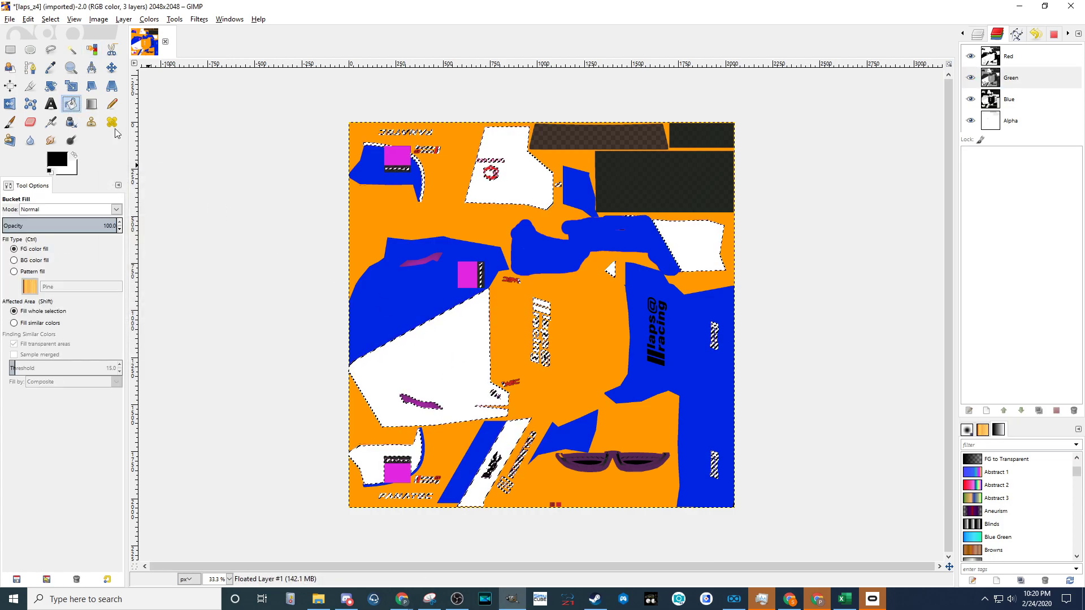
pyautogui.click(464, 350)
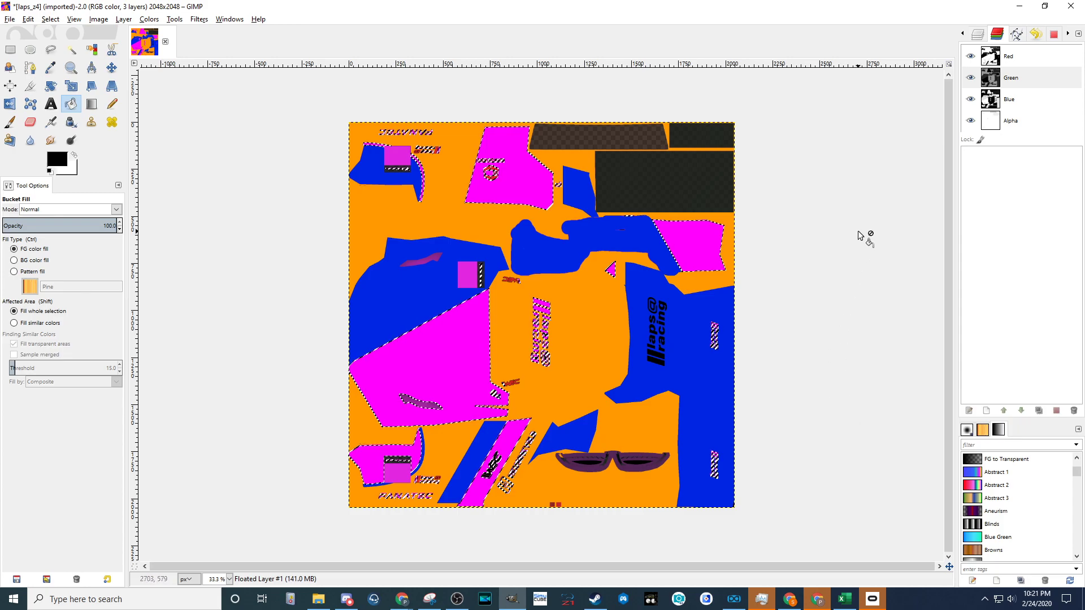
pyautogui.click(994, 56)
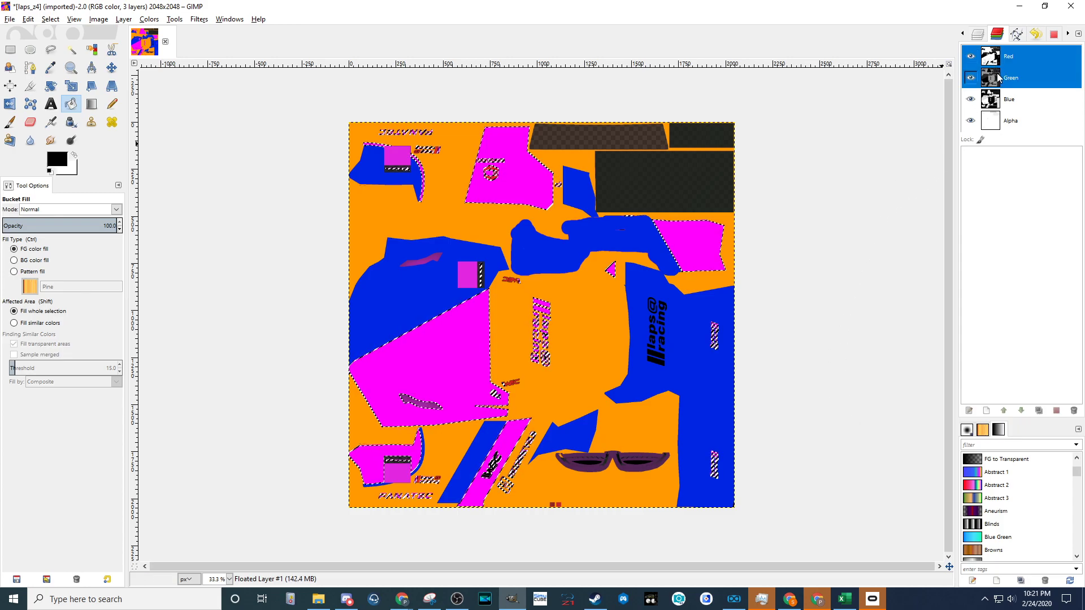
# Step: Merge Floated Layer #1 down into the layer below
pyautogui.click(978, 38)
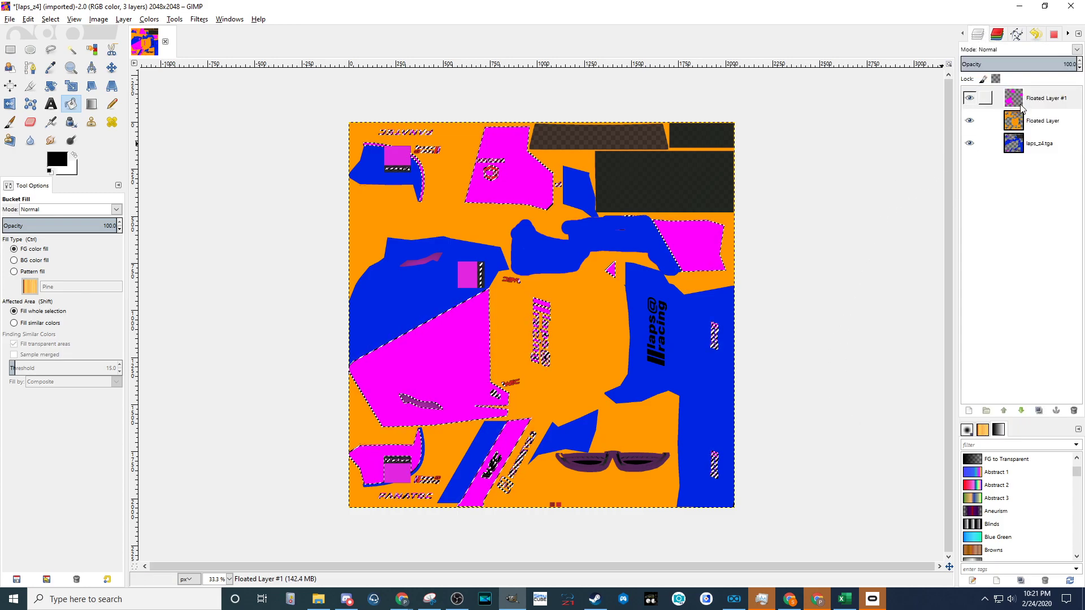
pyautogui.rightClick(1019, 96)
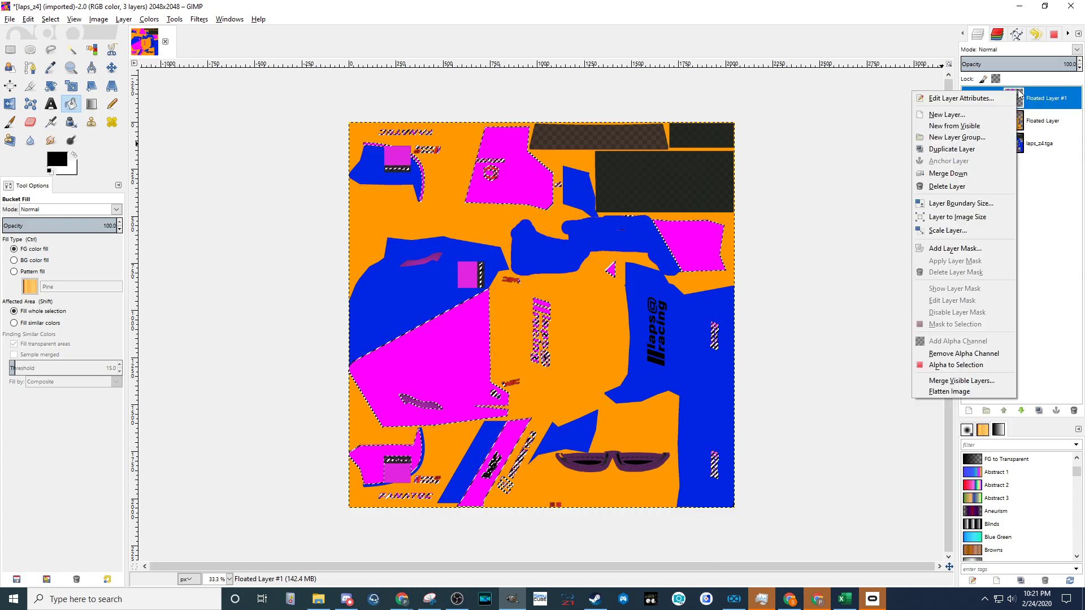
pyautogui.click(959, 174)
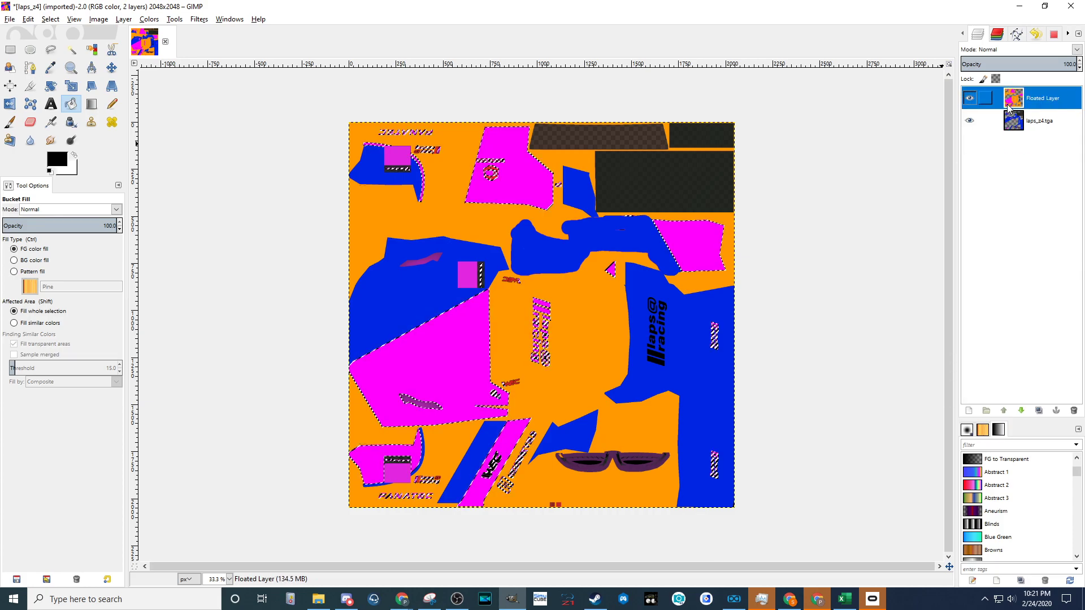
pyautogui.rightClick(1014, 102)
# Step: Merge the remaining Floated Layer down into laps_z4.tga
pyautogui.click(959, 185)
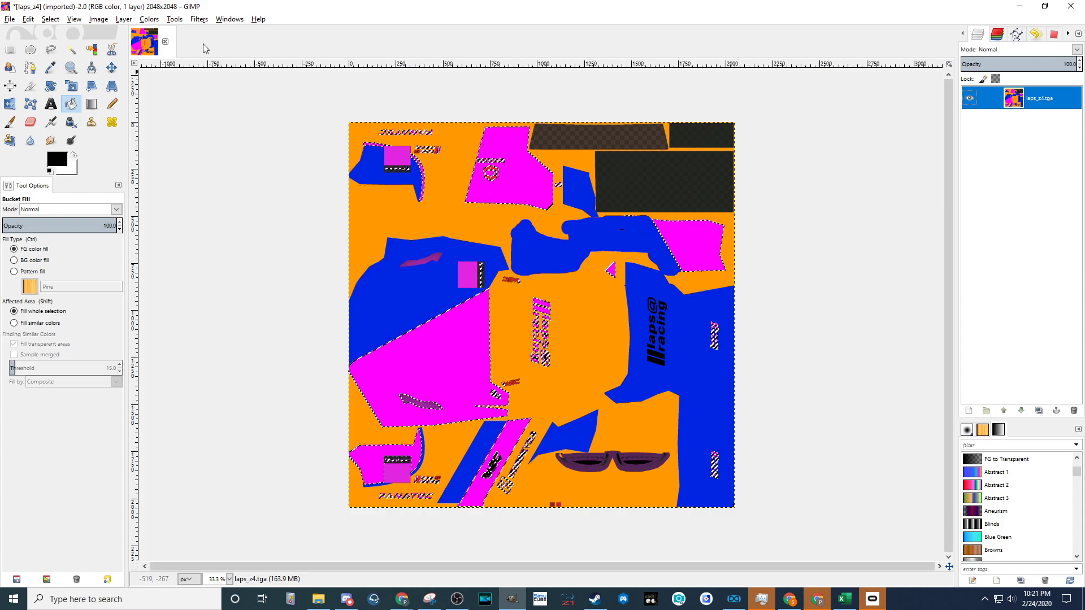
# Step: Export the texture as a laps_z4_car_spec TGA with RLE compression turned off
pyautogui.click(11, 20)
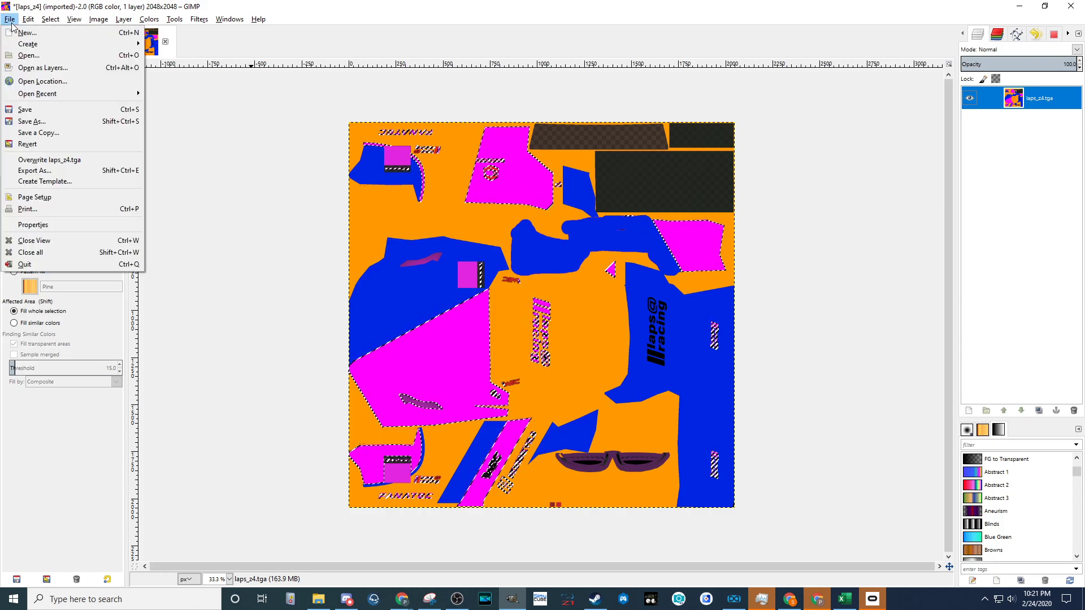
pyautogui.click(37, 171)
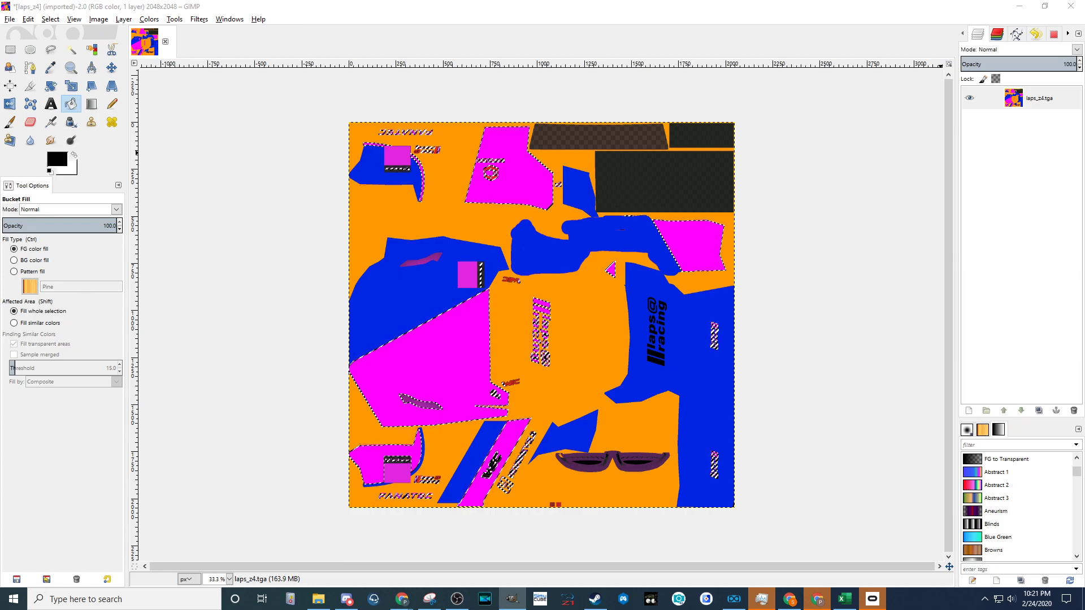
pyautogui.hotkey('ctrl', 'shift', 'e')
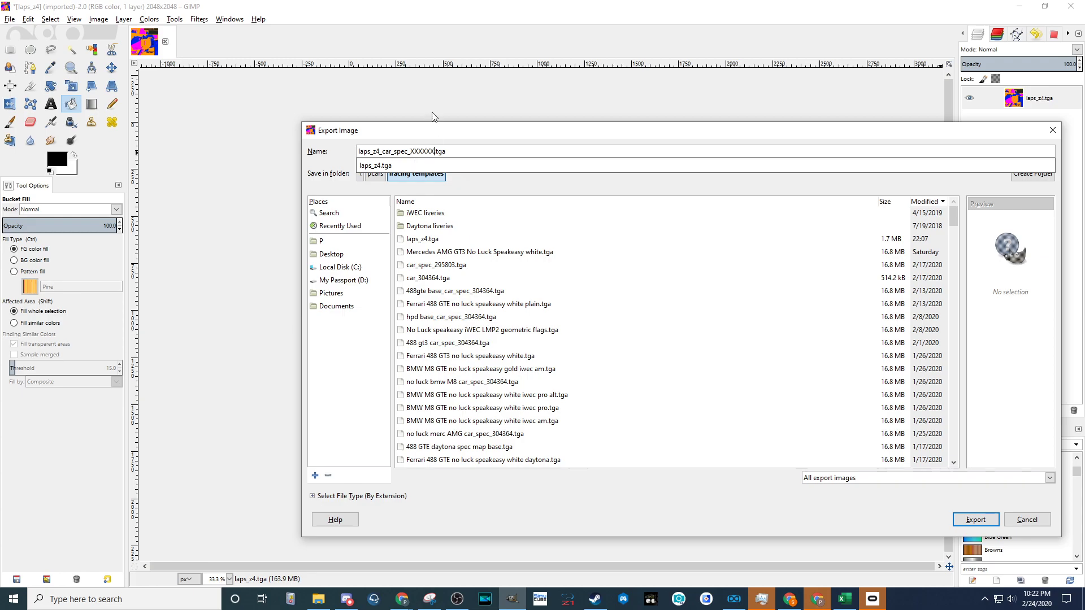
pyautogui.click(487, 134)
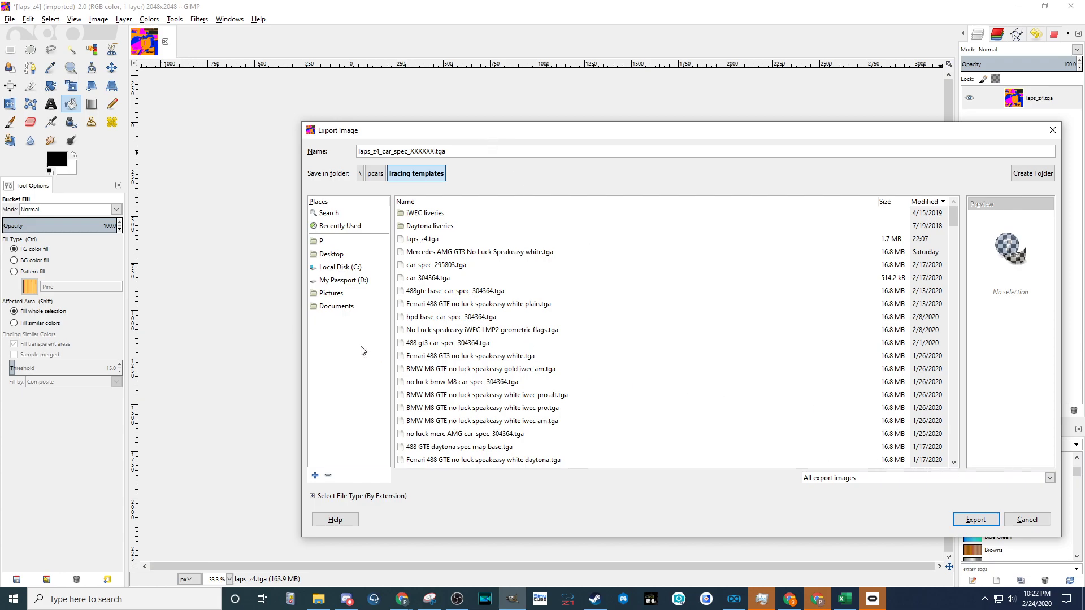
pyautogui.click(975, 520)
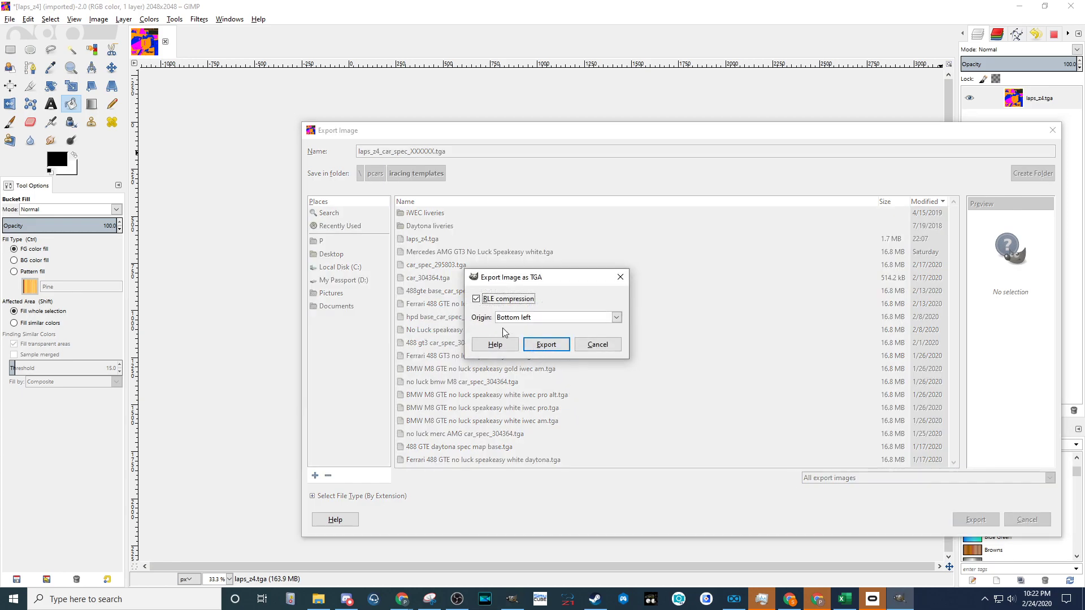
pyautogui.click(476, 300)
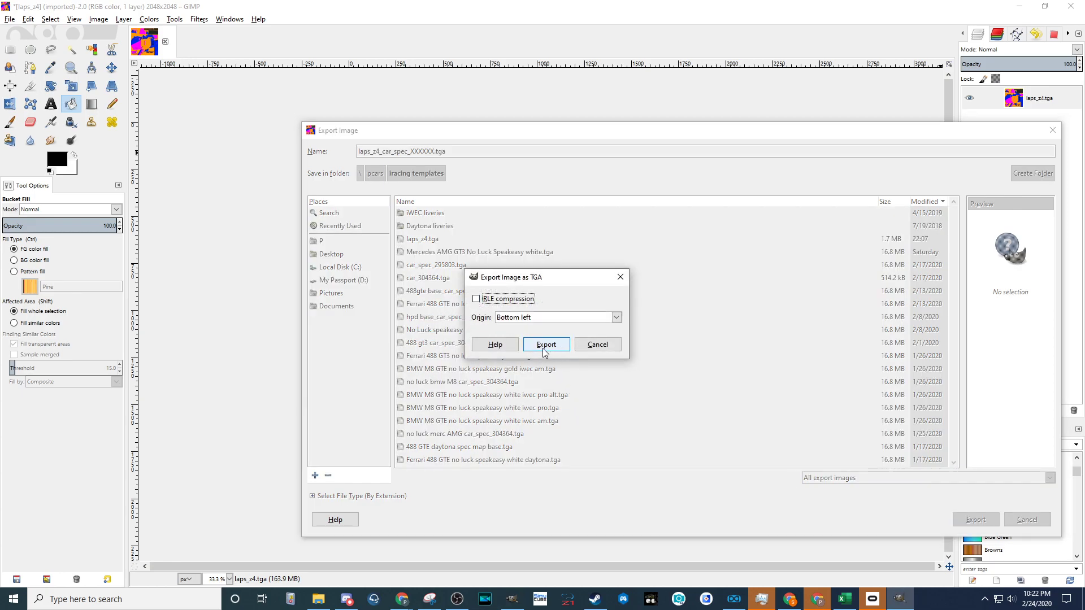
pyautogui.click(543, 350)
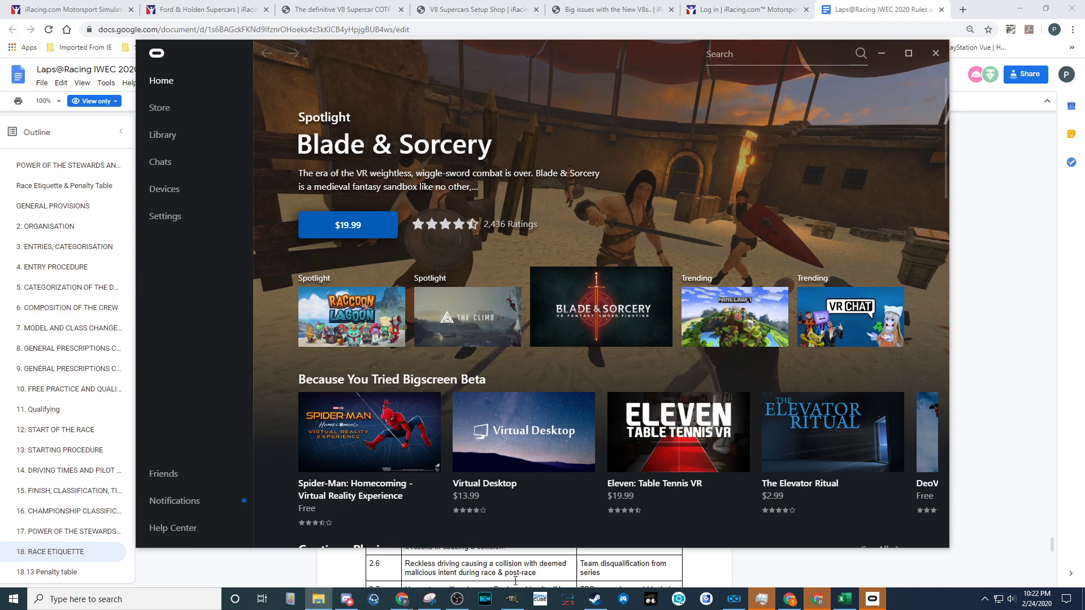
# Step: Bring the GIMP window with the exported car_spec texture back in front
pyautogui.click(512, 599)
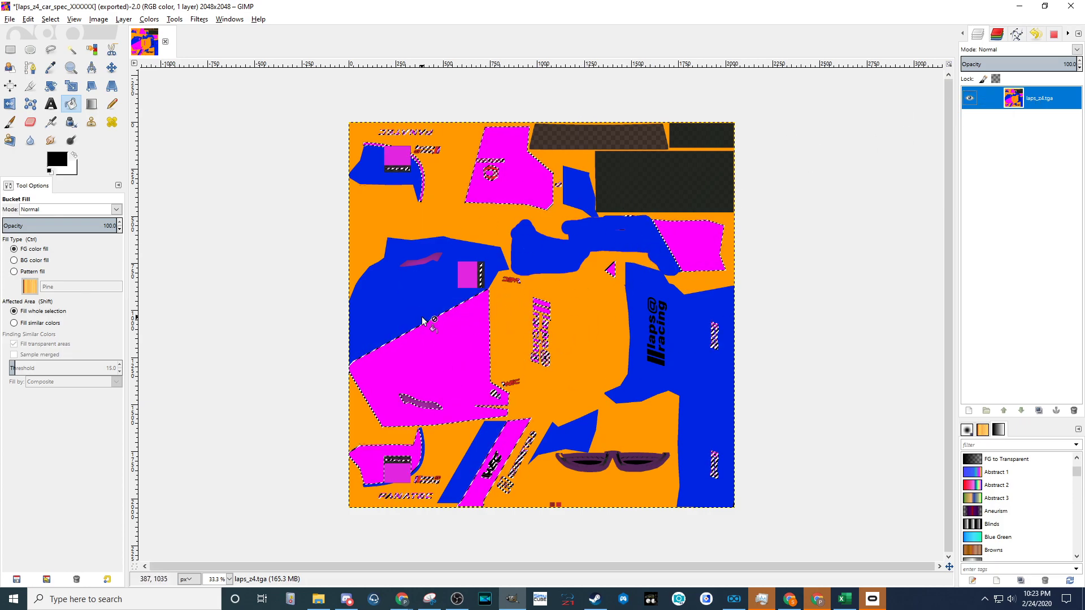
# Step: Reopen laps_z4.tga from the recent files list as a new image
pyautogui.click(9, 18)
pyautogui.moveTo(89, 95)
pyautogui.click(235, 116)
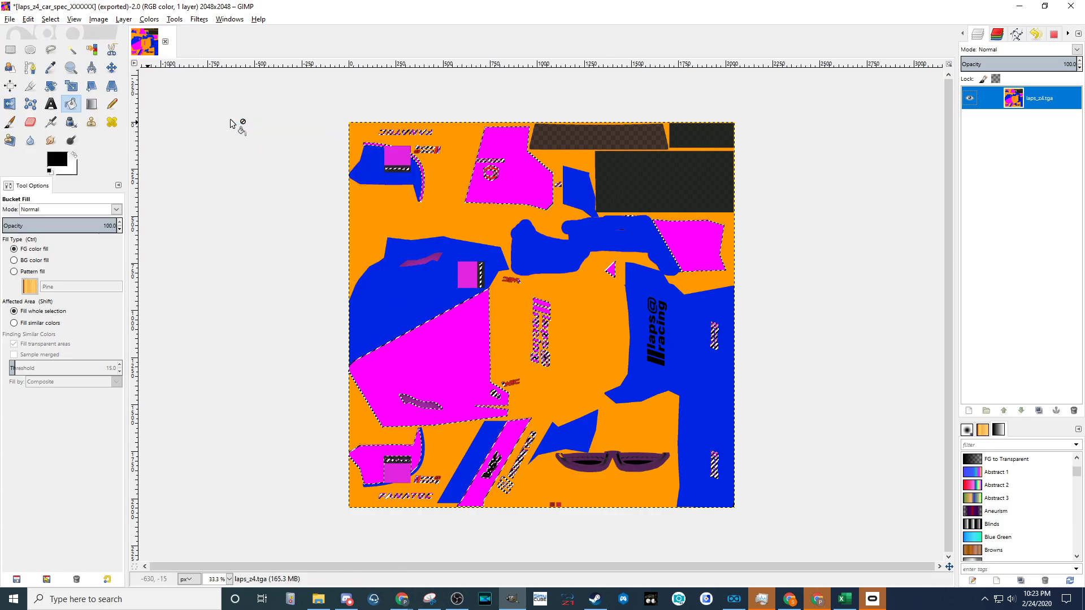